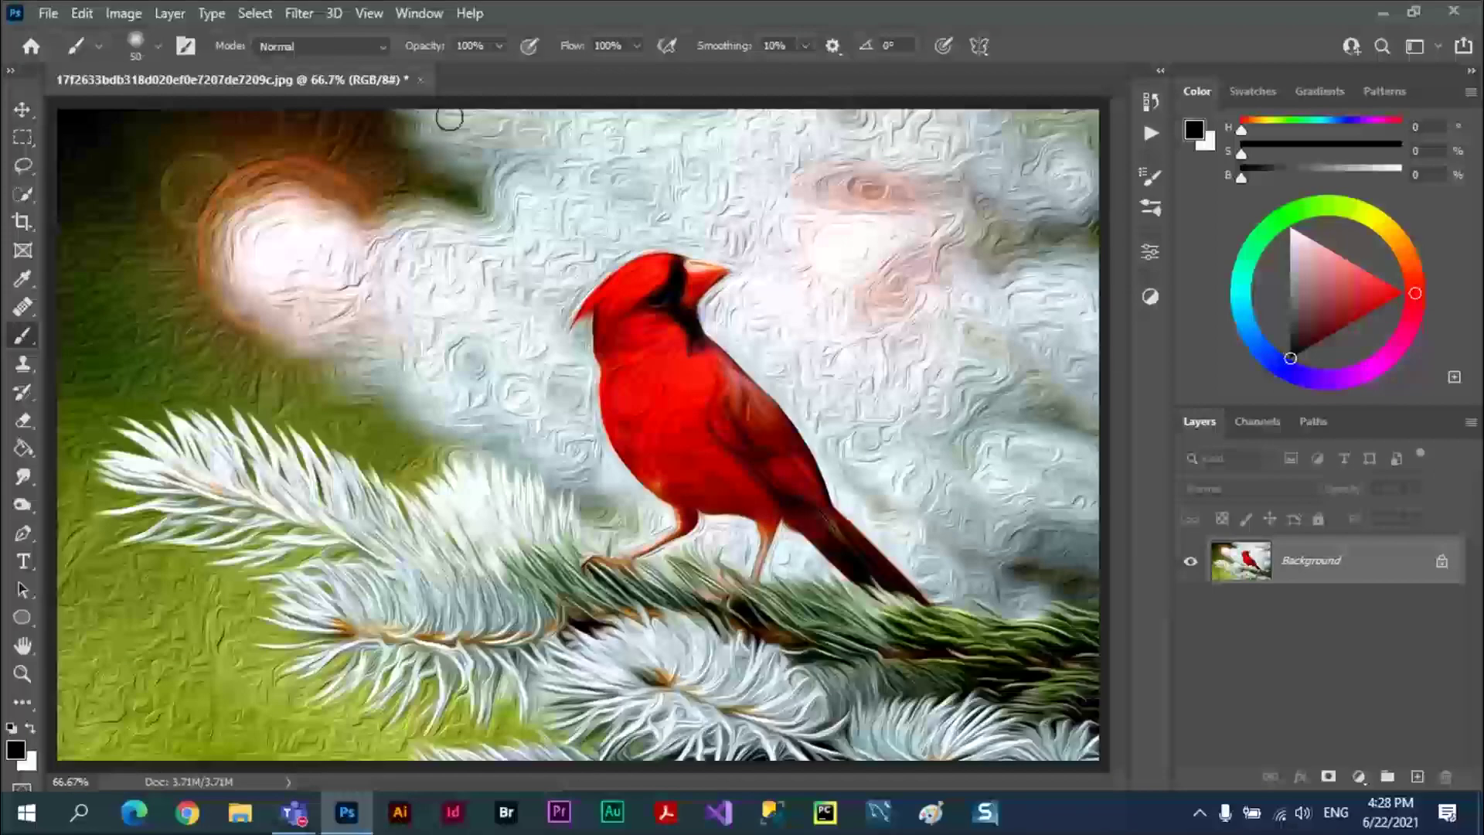
Close the open red bird image without saving its changes.
left_click(420, 79)
left_click(712, 333)
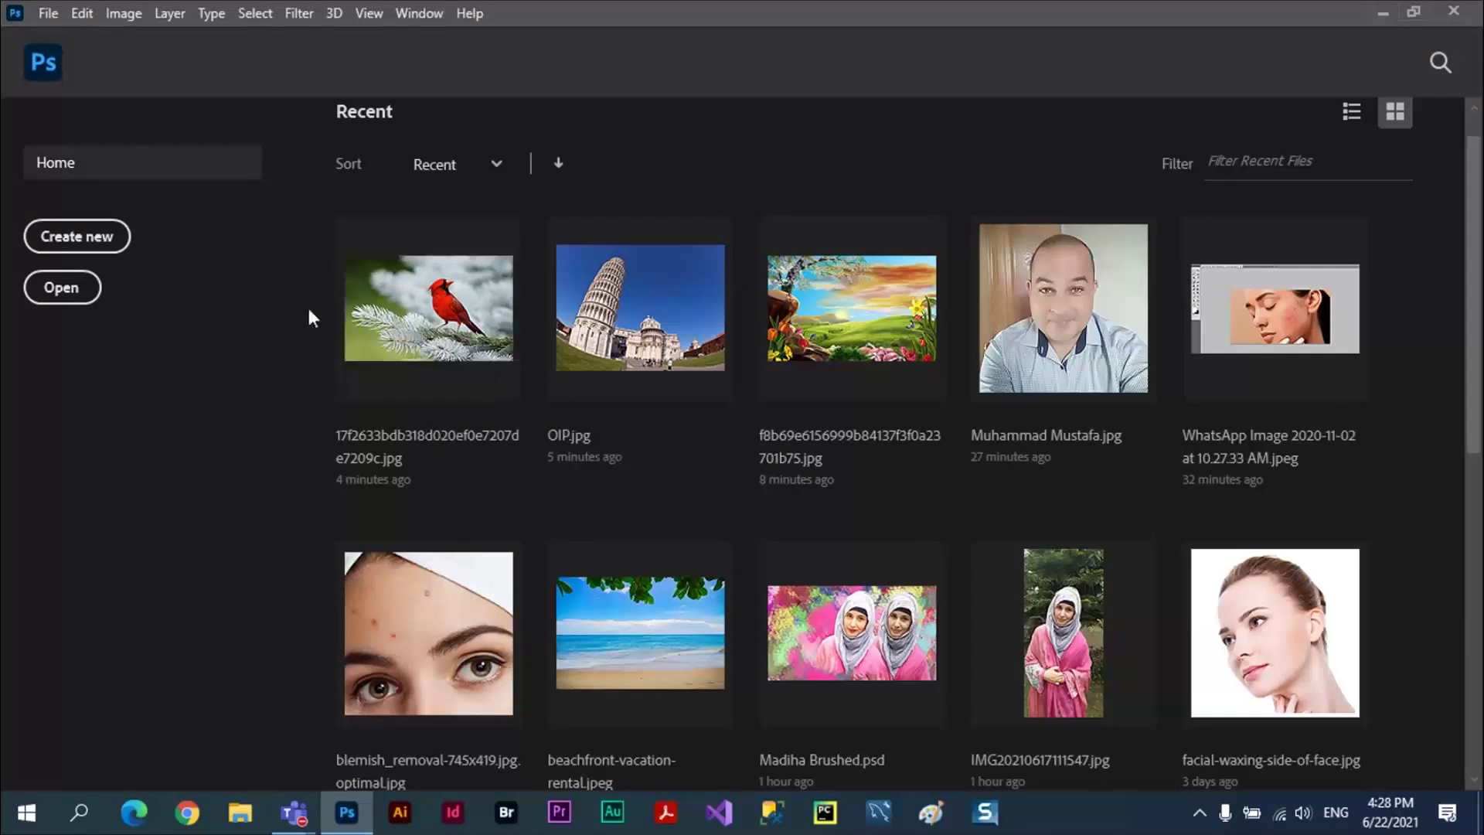
Start a Batch automation that plays the "lense and color" action from the "my set" action set.
left_click(47, 19)
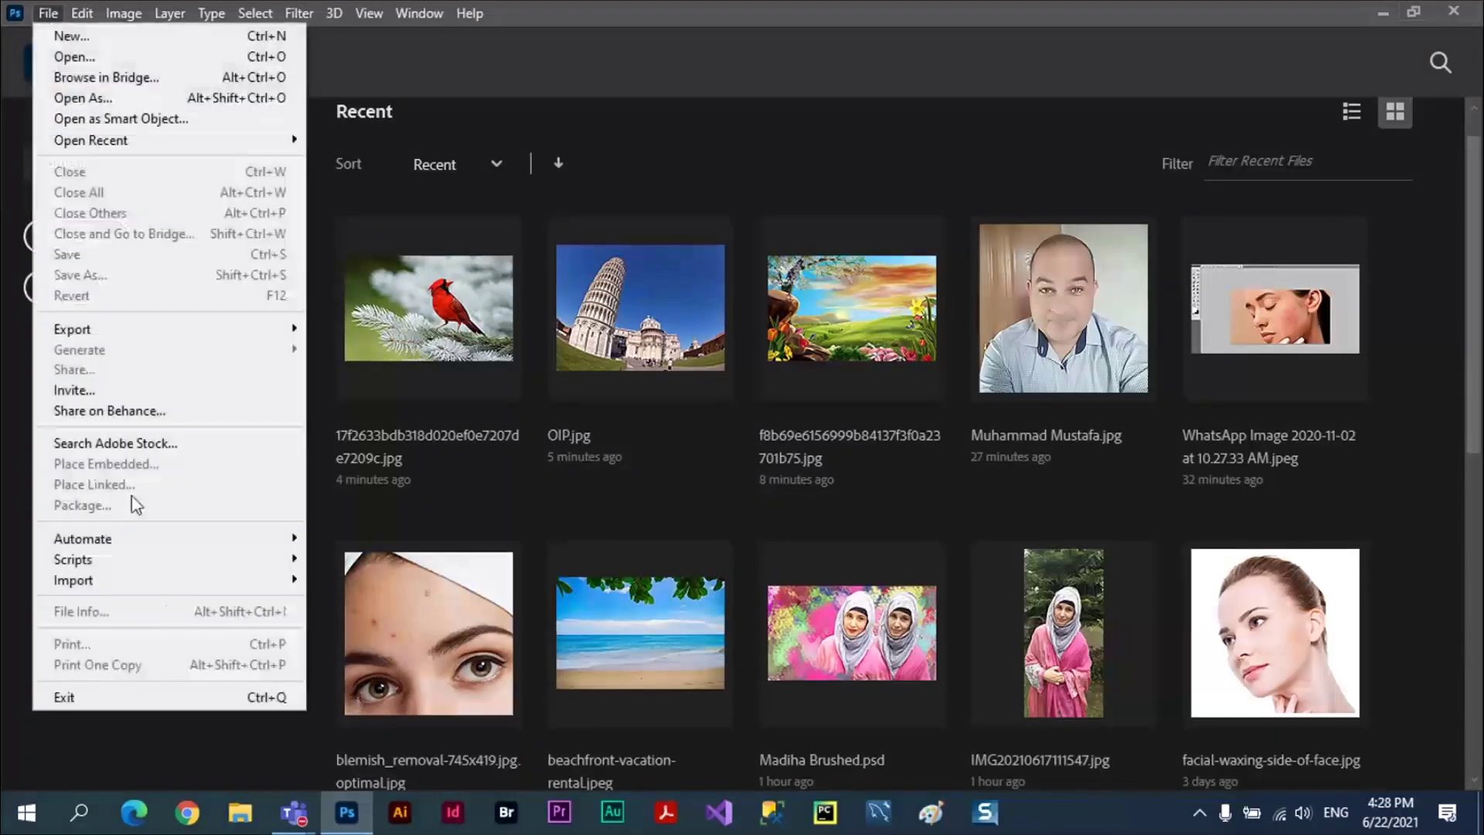
mouse_move(198, 540)
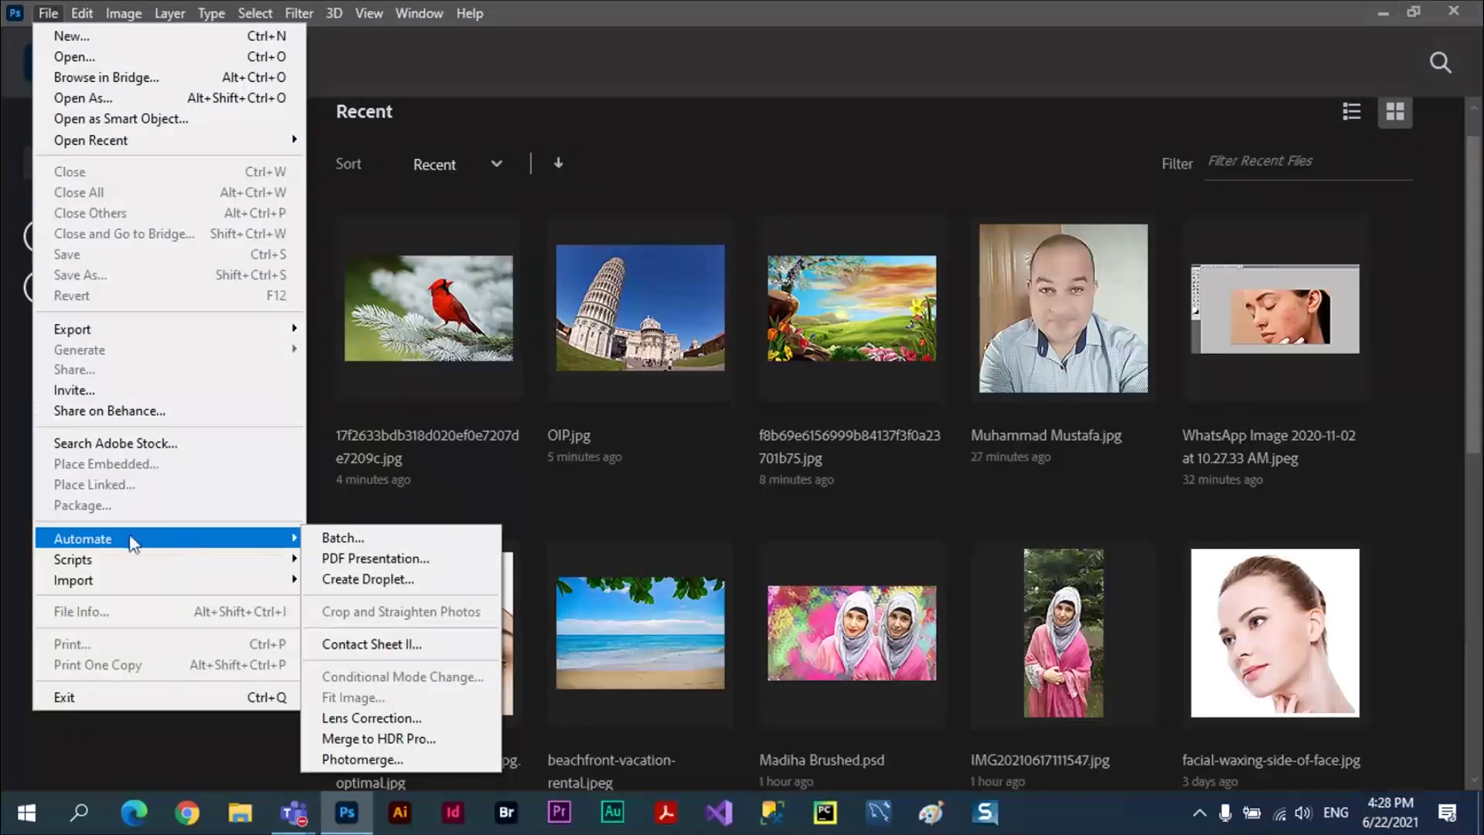
left_click(387, 539)
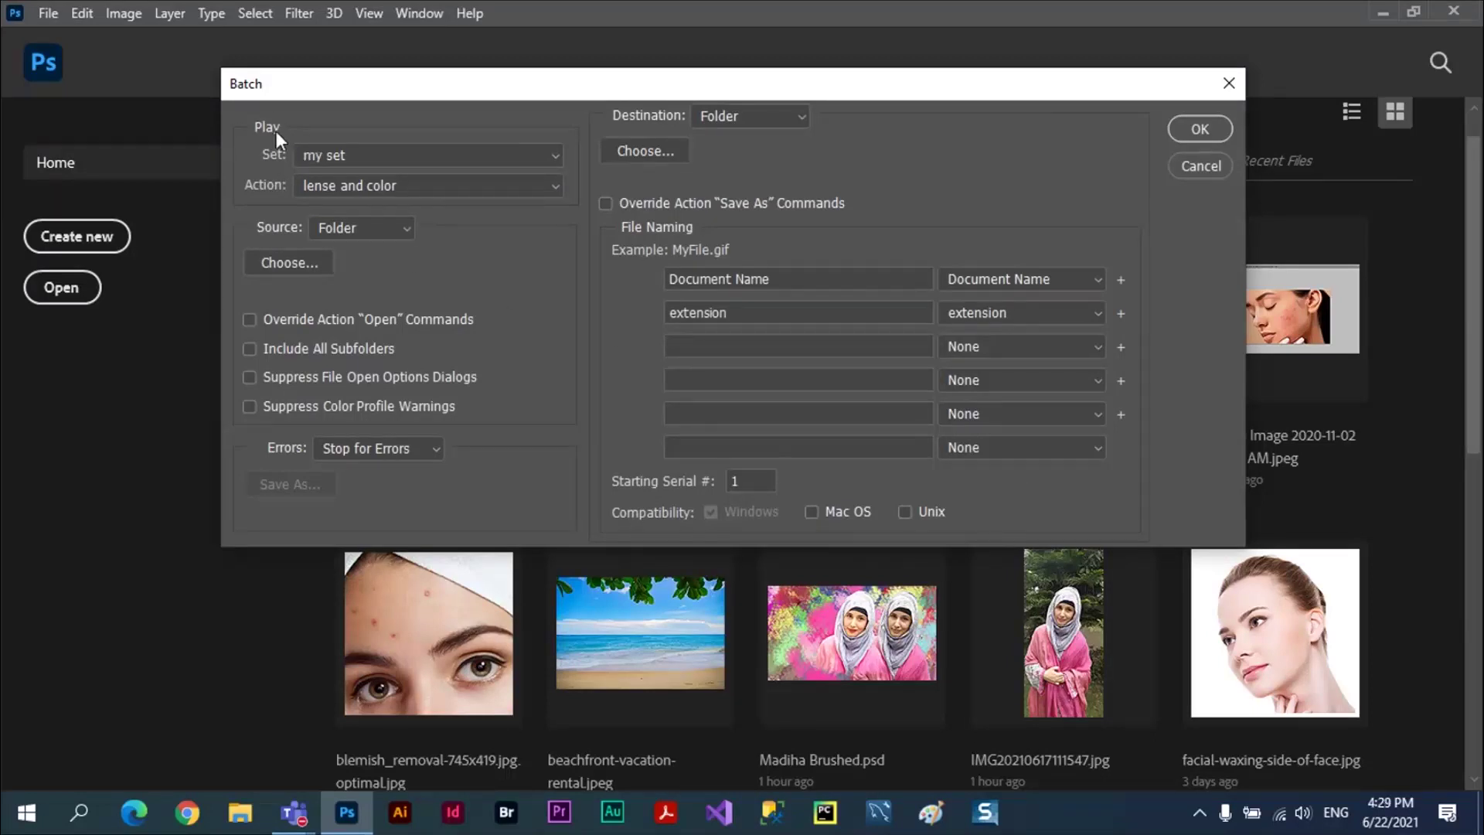
left_click(559, 155)
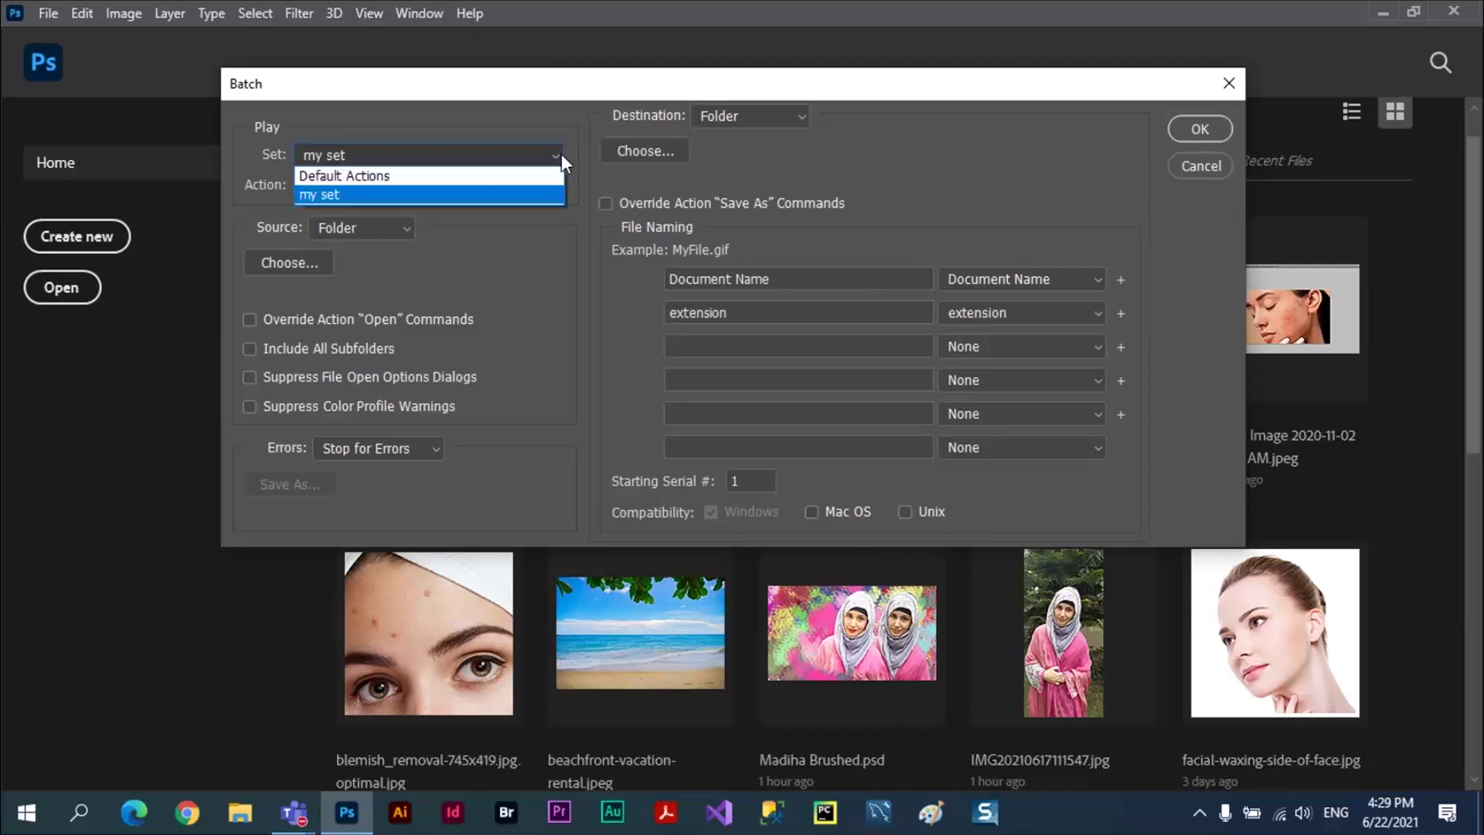
left_click(340, 195)
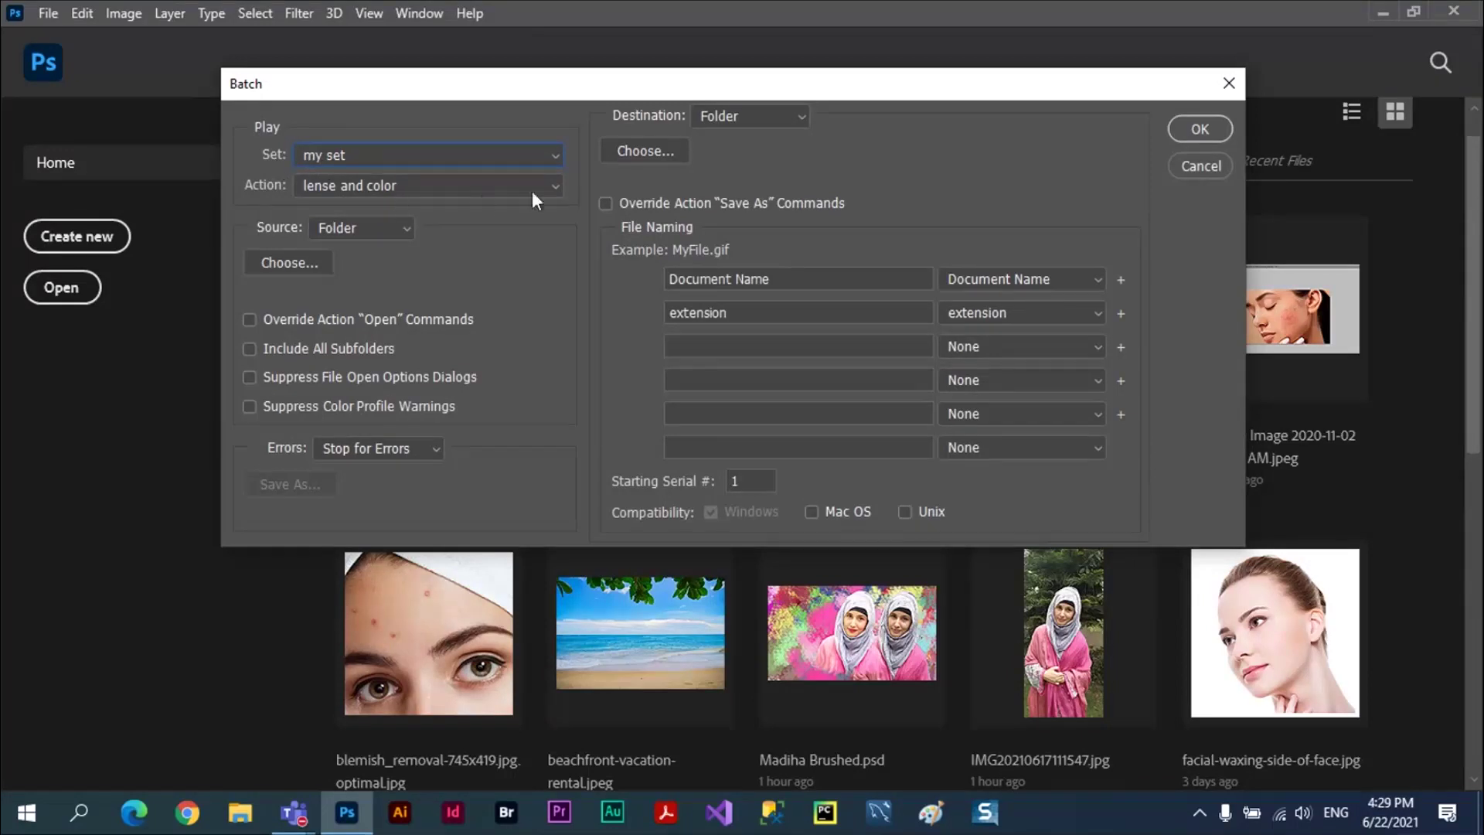
left_click(553, 189)
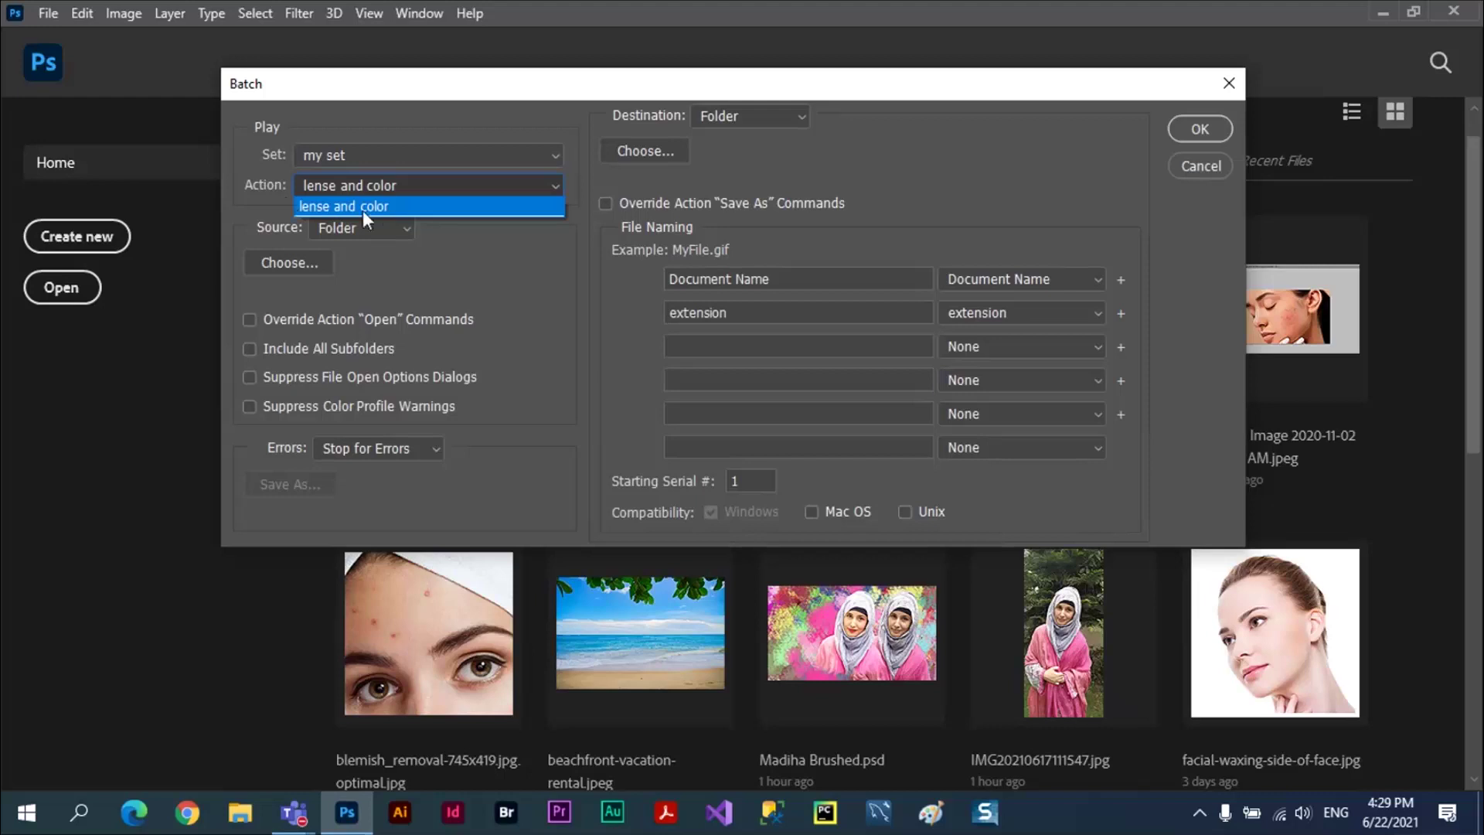
left_click(384, 207)
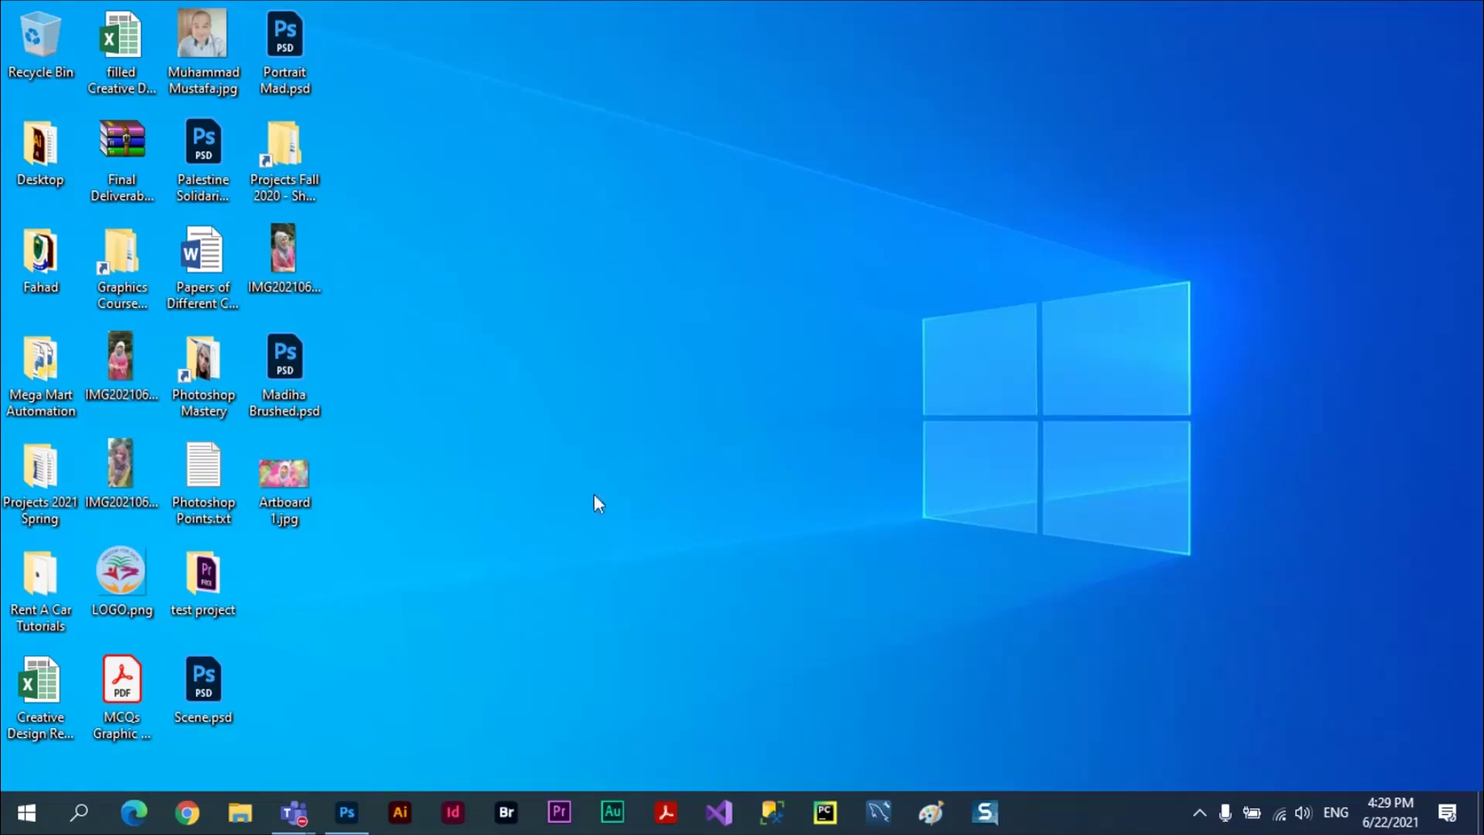
Switch to the Windows desktop and create a new folder there named abc.
right_click(697, 401)
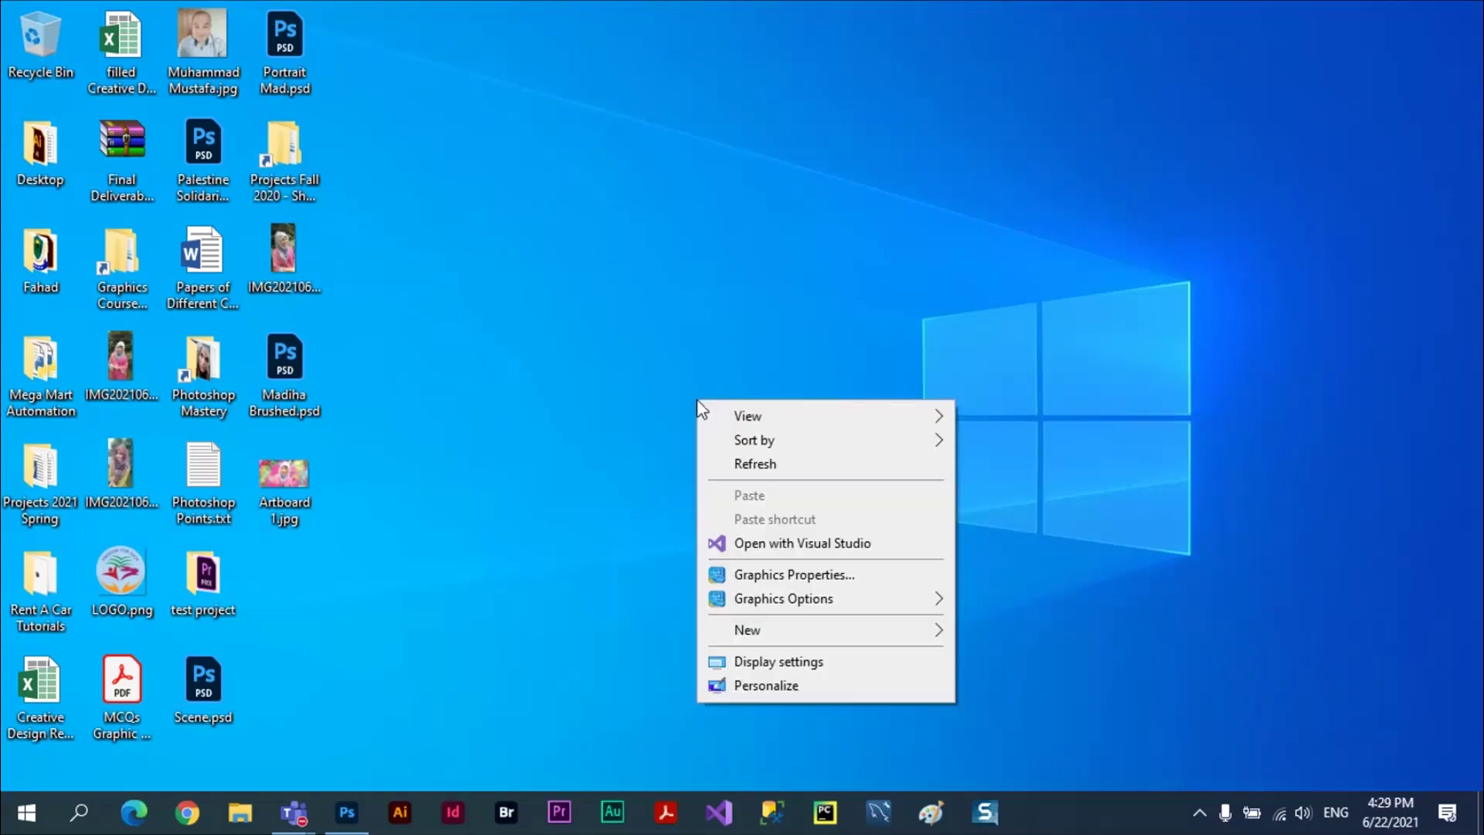
mouse_move(804, 636)
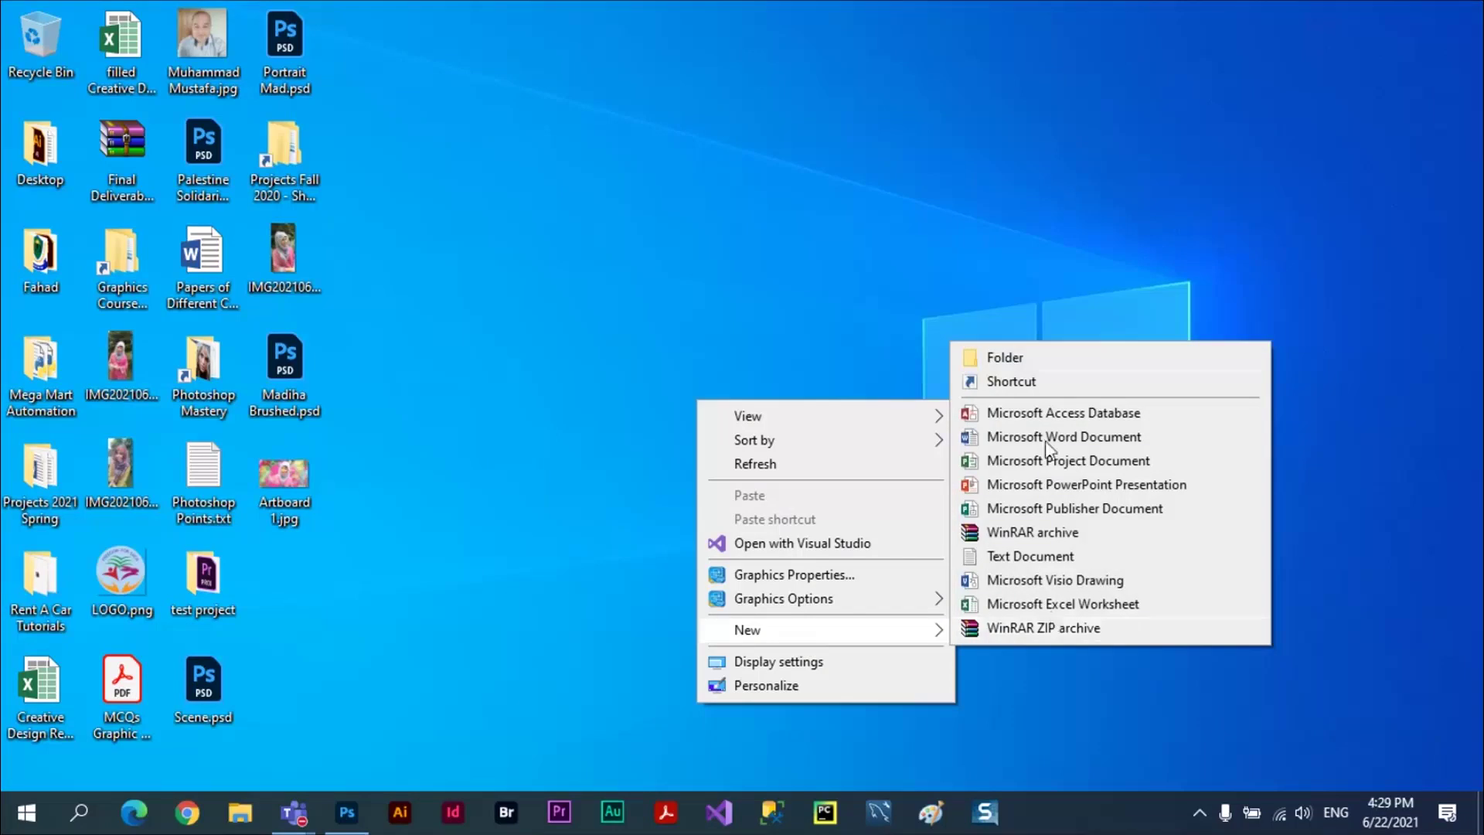
left_click(1041, 359)
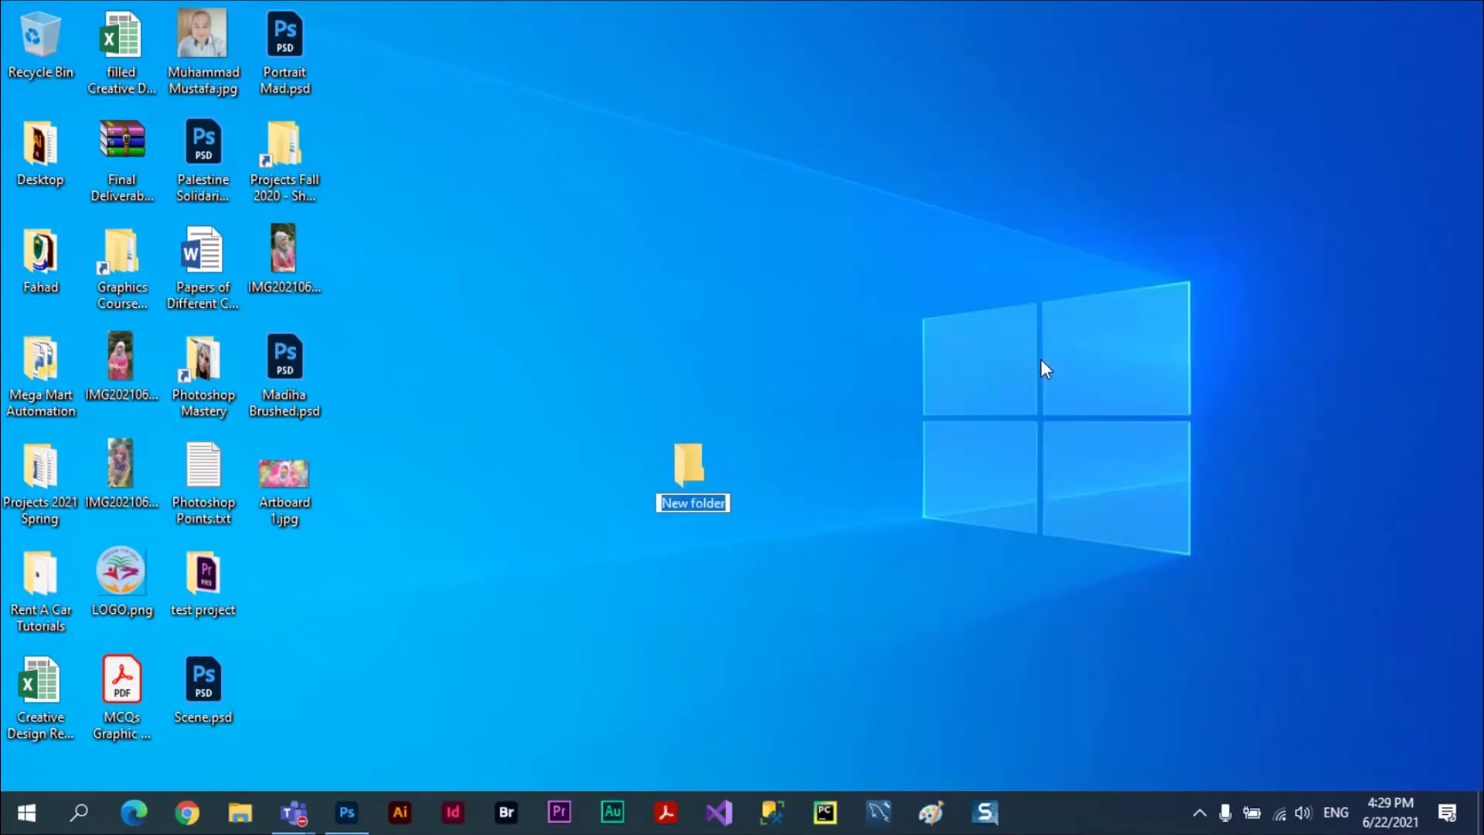
type("abc")
key("Return")
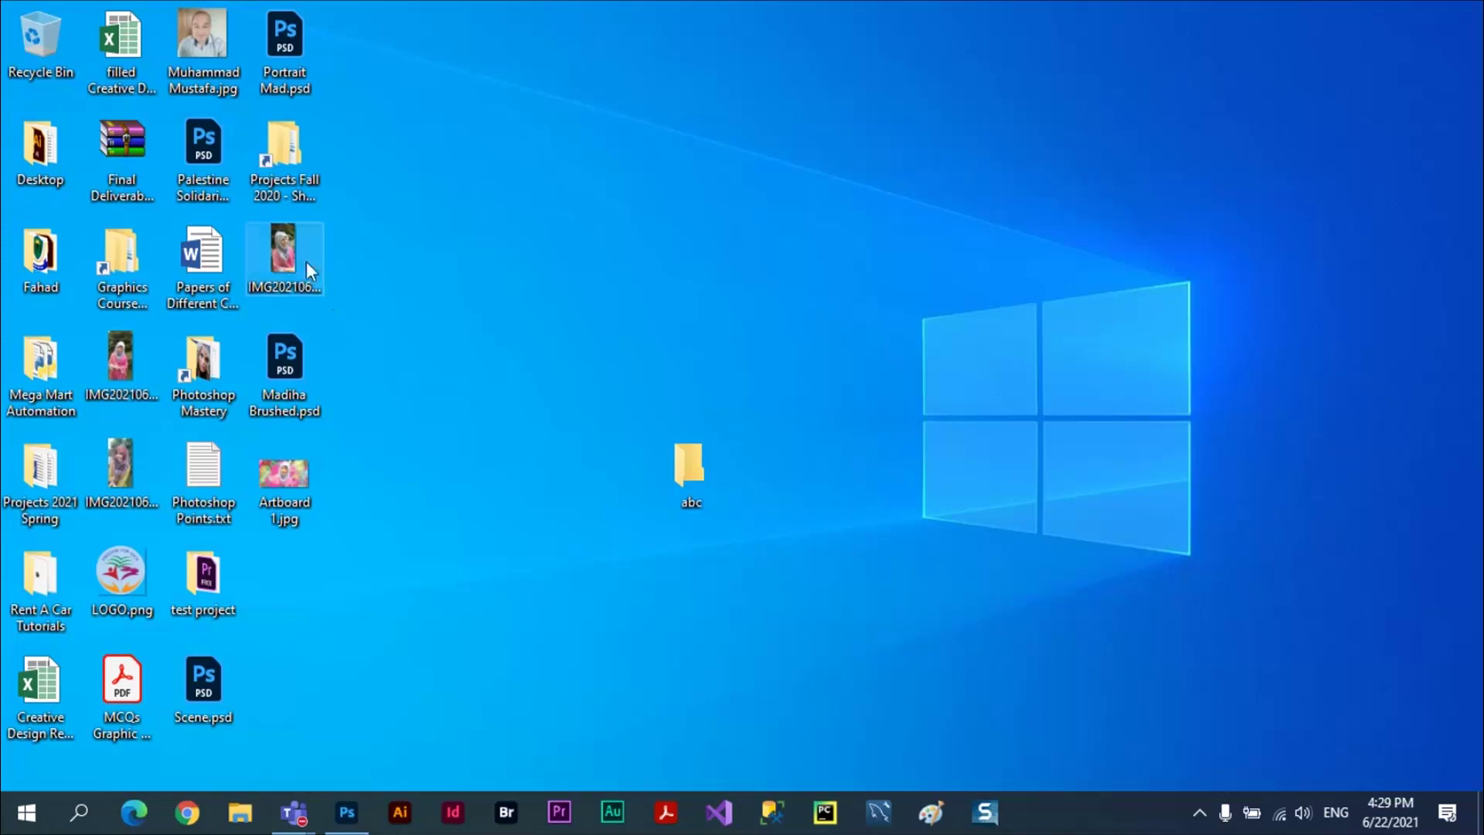
Move the photo IMG20210617111735.jpg, the man's portrait photo and LOGO.png from the desktop into the abc folder.
left_click_drag(288, 254, 690, 473)
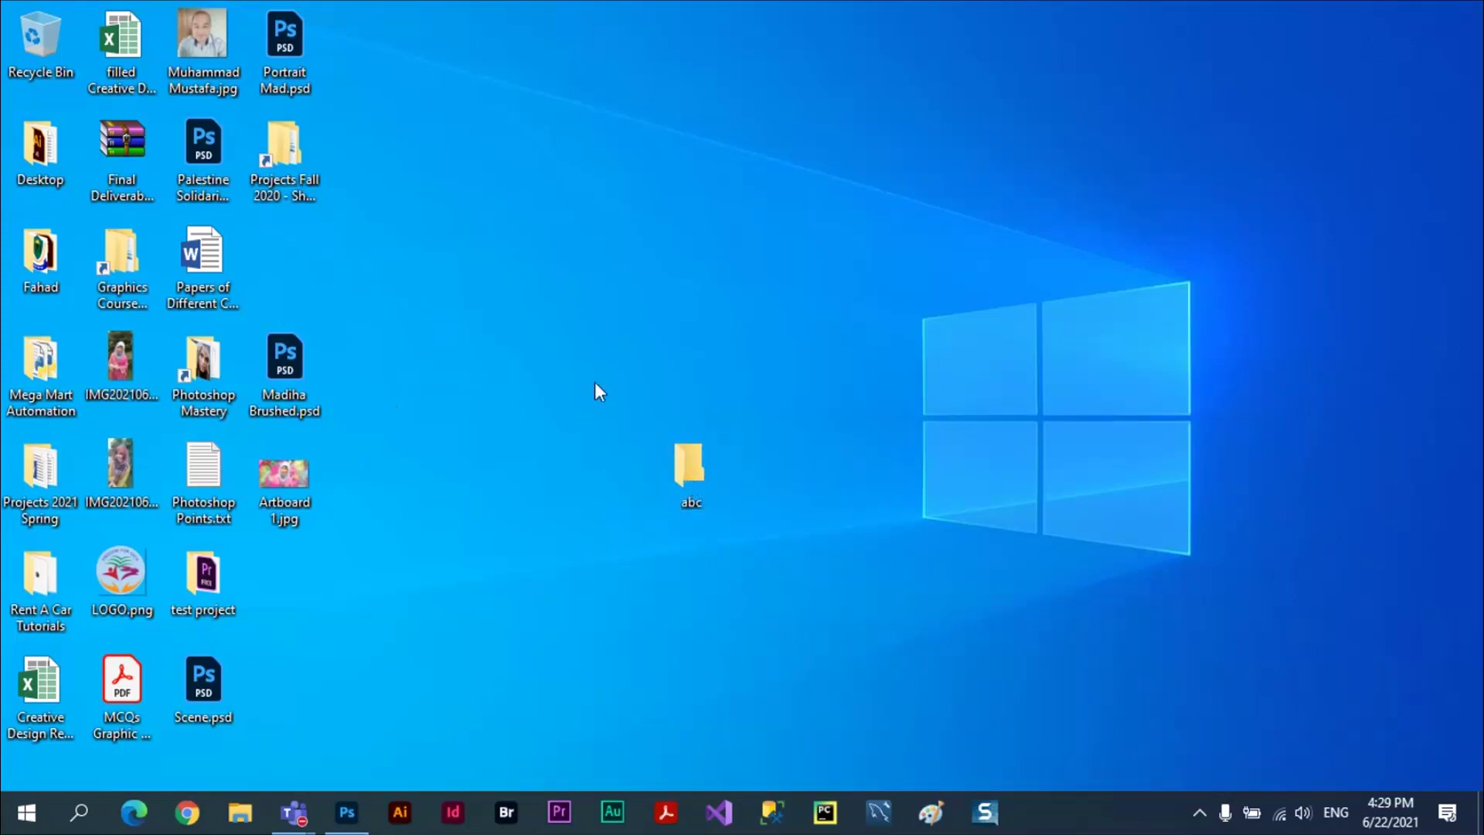
double_click(44, 156)
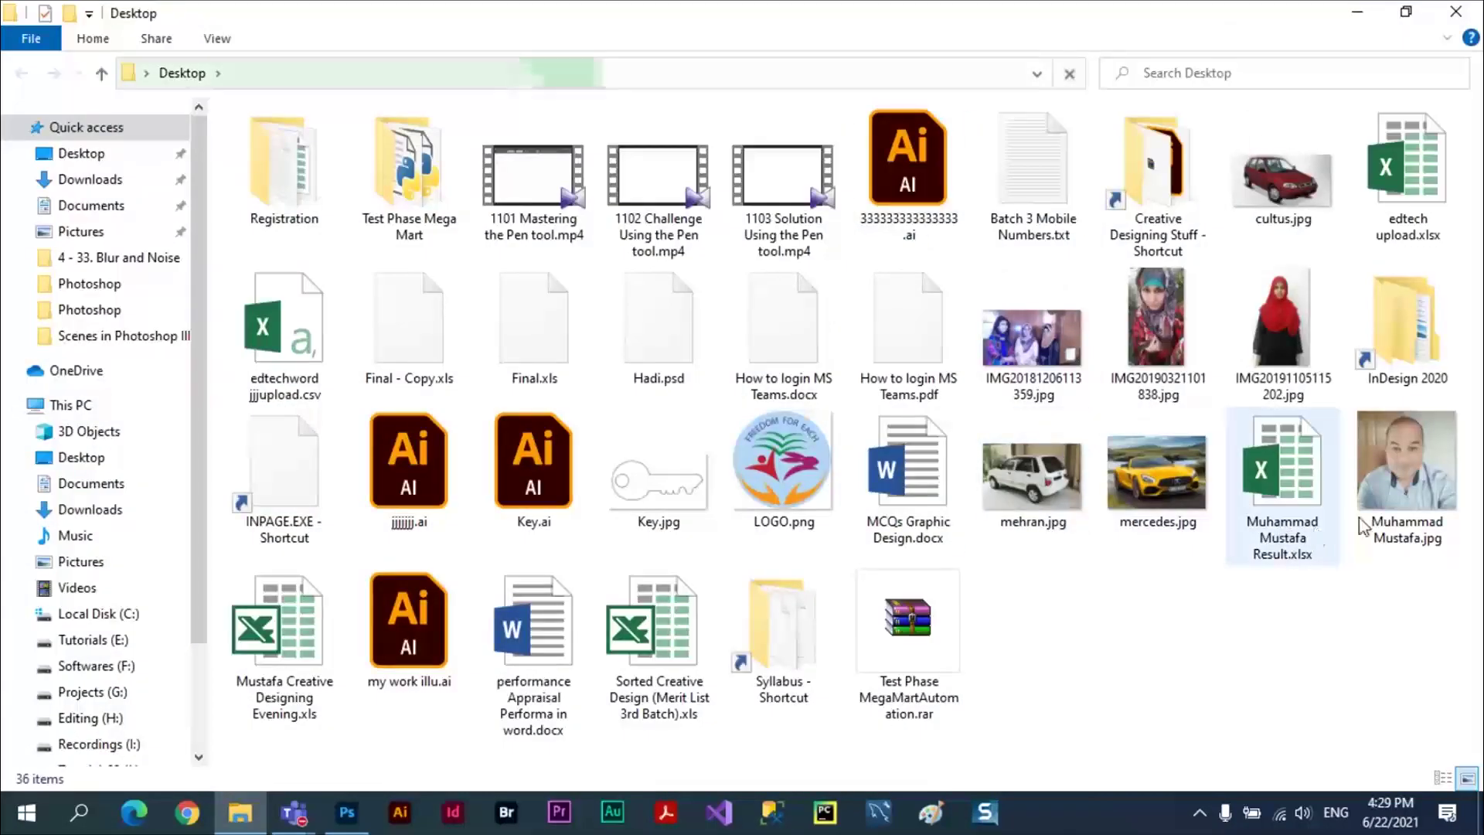
left_click(1455, 21)
left_click_drag(184, 39, 679, 470)
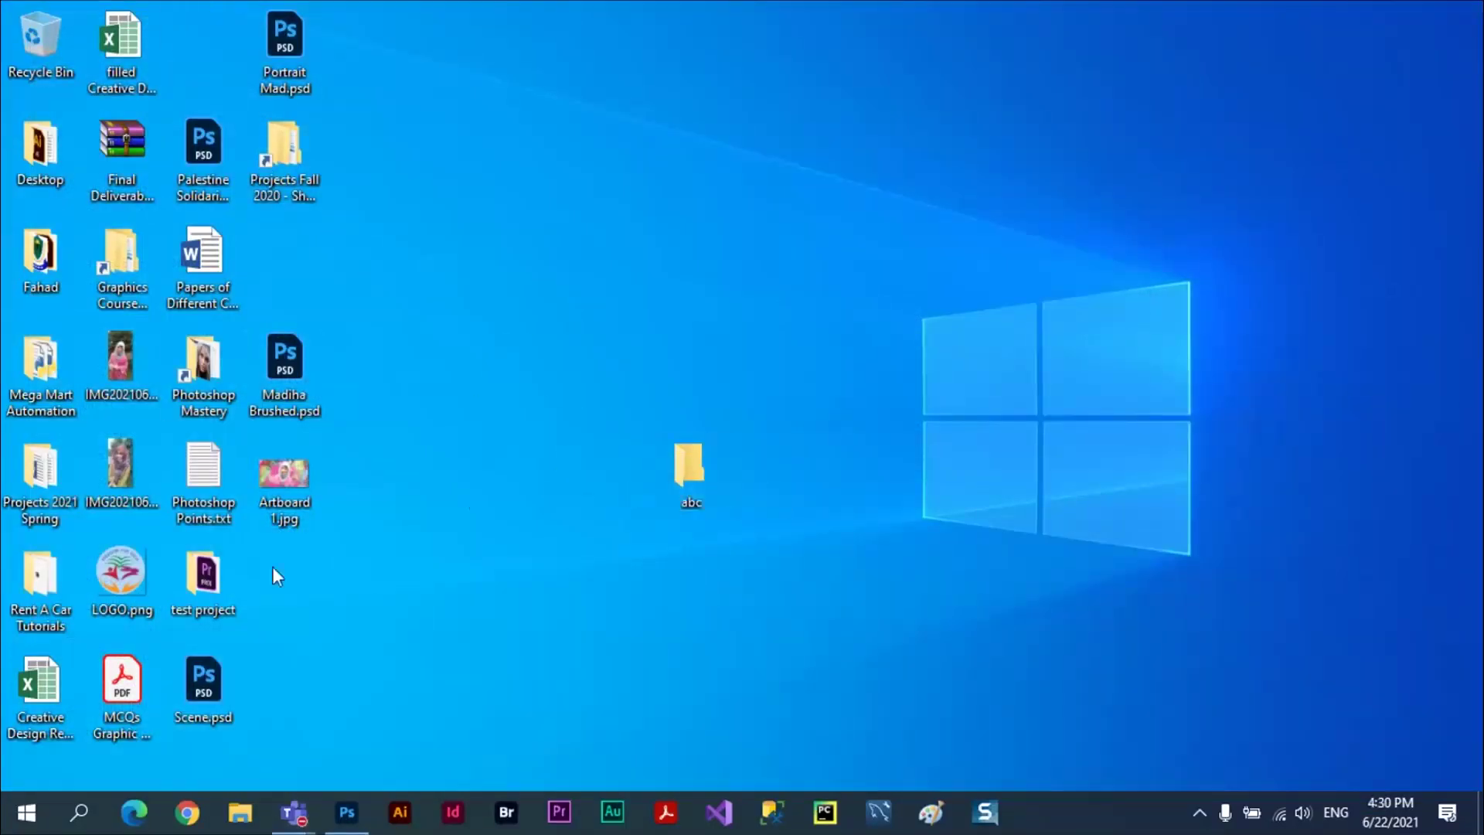
left_click_drag(112, 581, 680, 475)
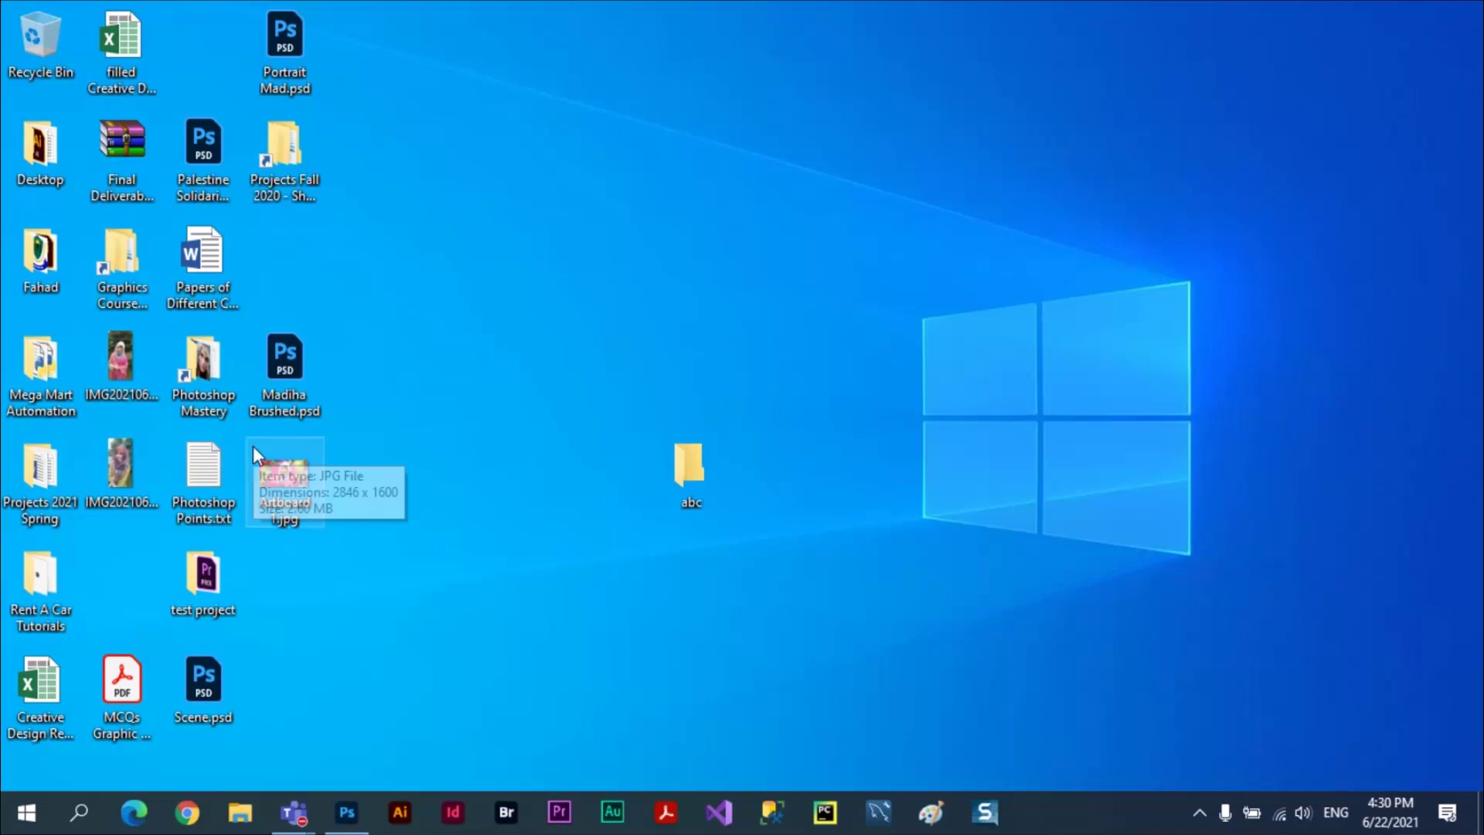
double_click(32, 160)
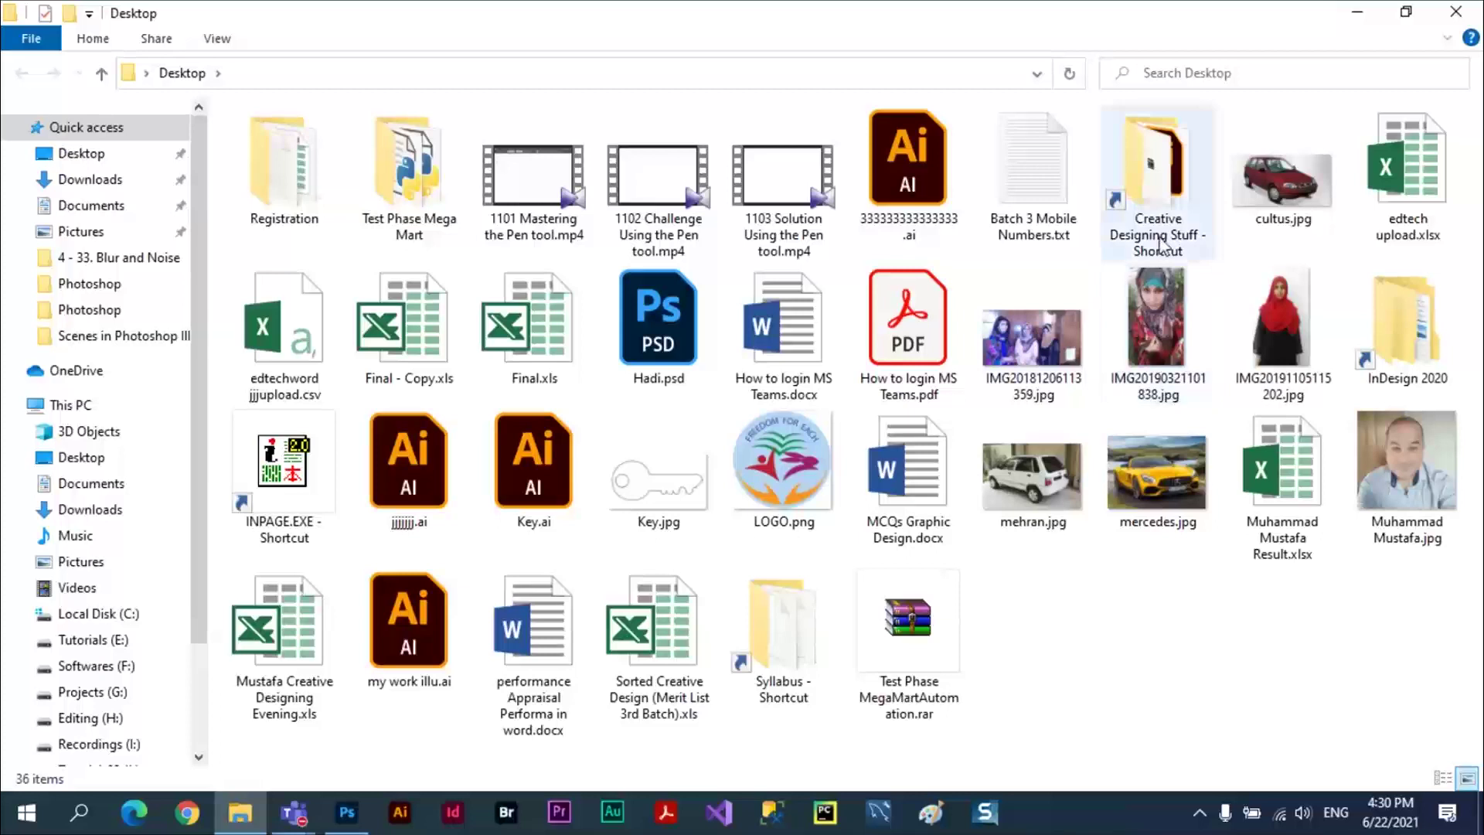
double_click(1159, 246)
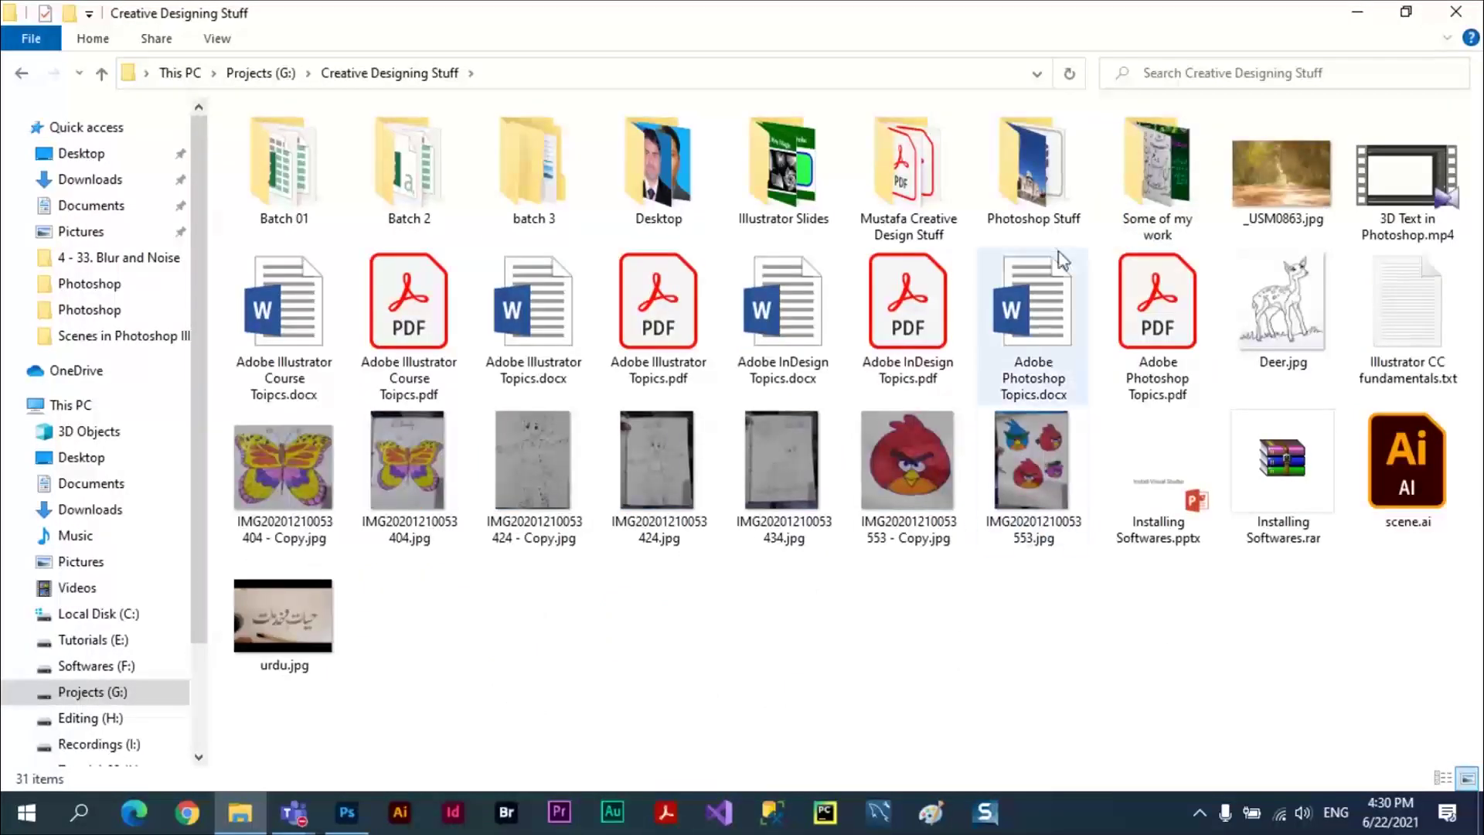
double_click(1032, 170)
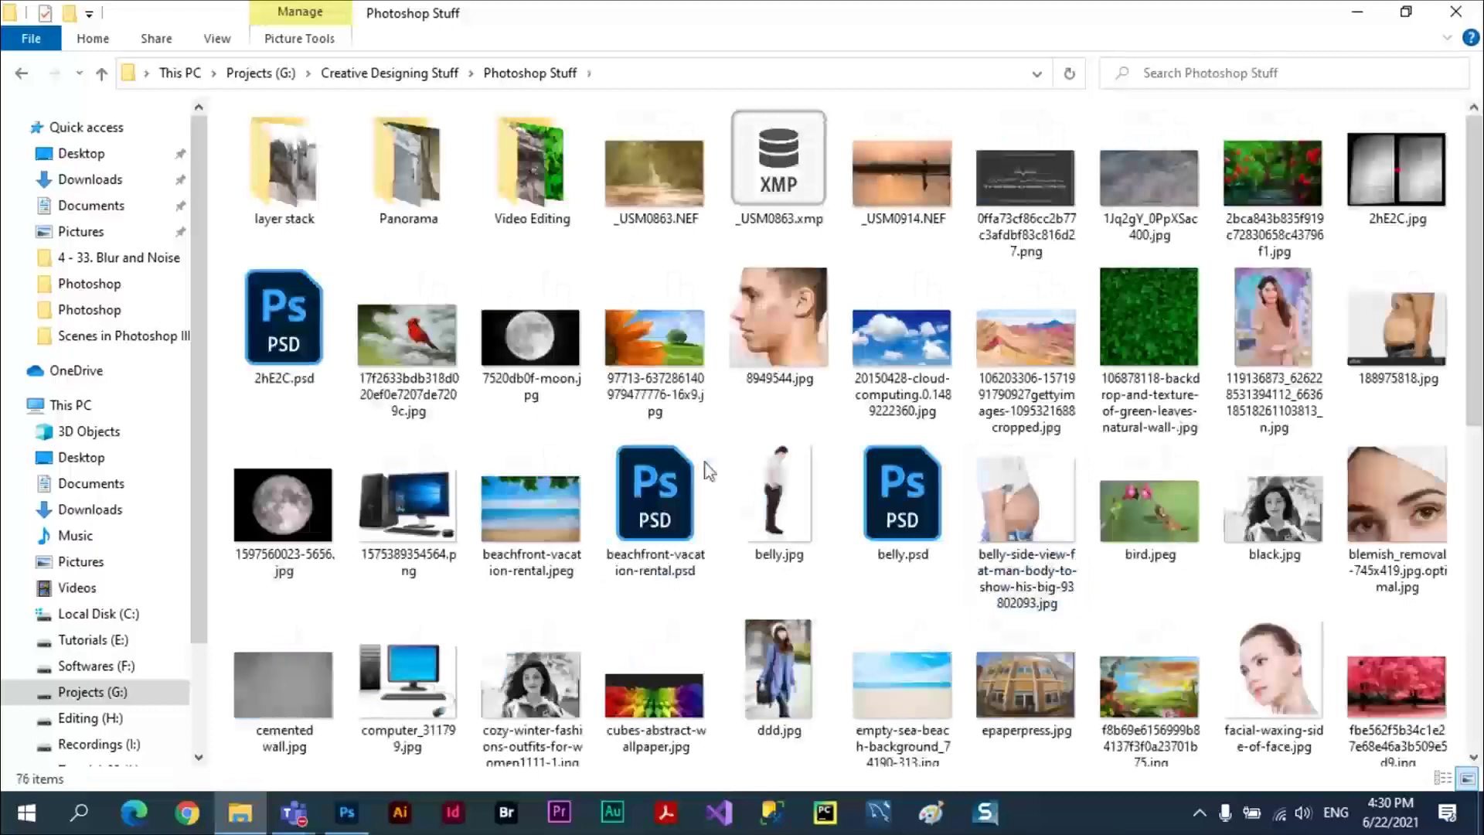
left_click(662, 357)
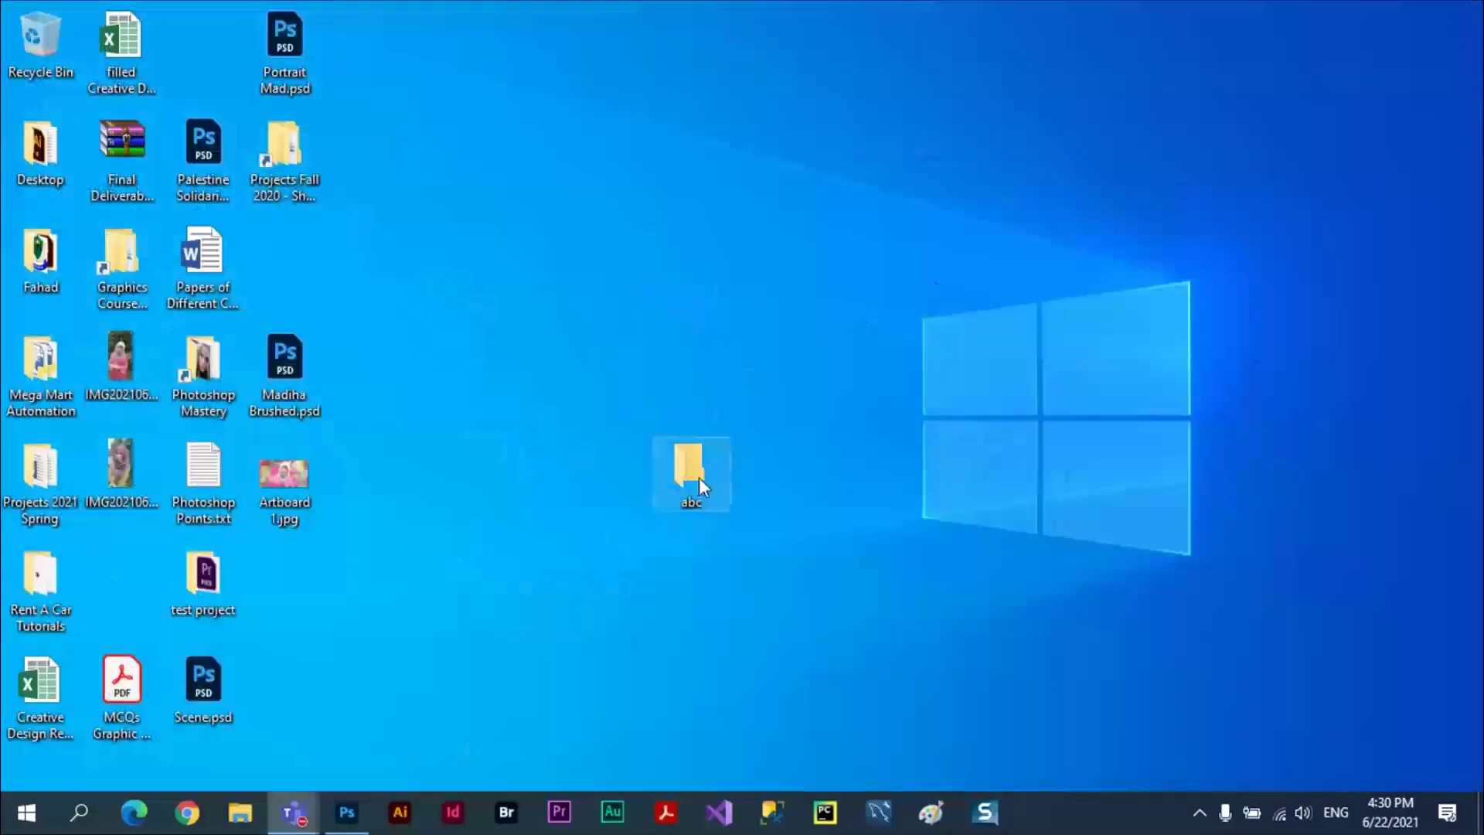
double_click(695, 474)
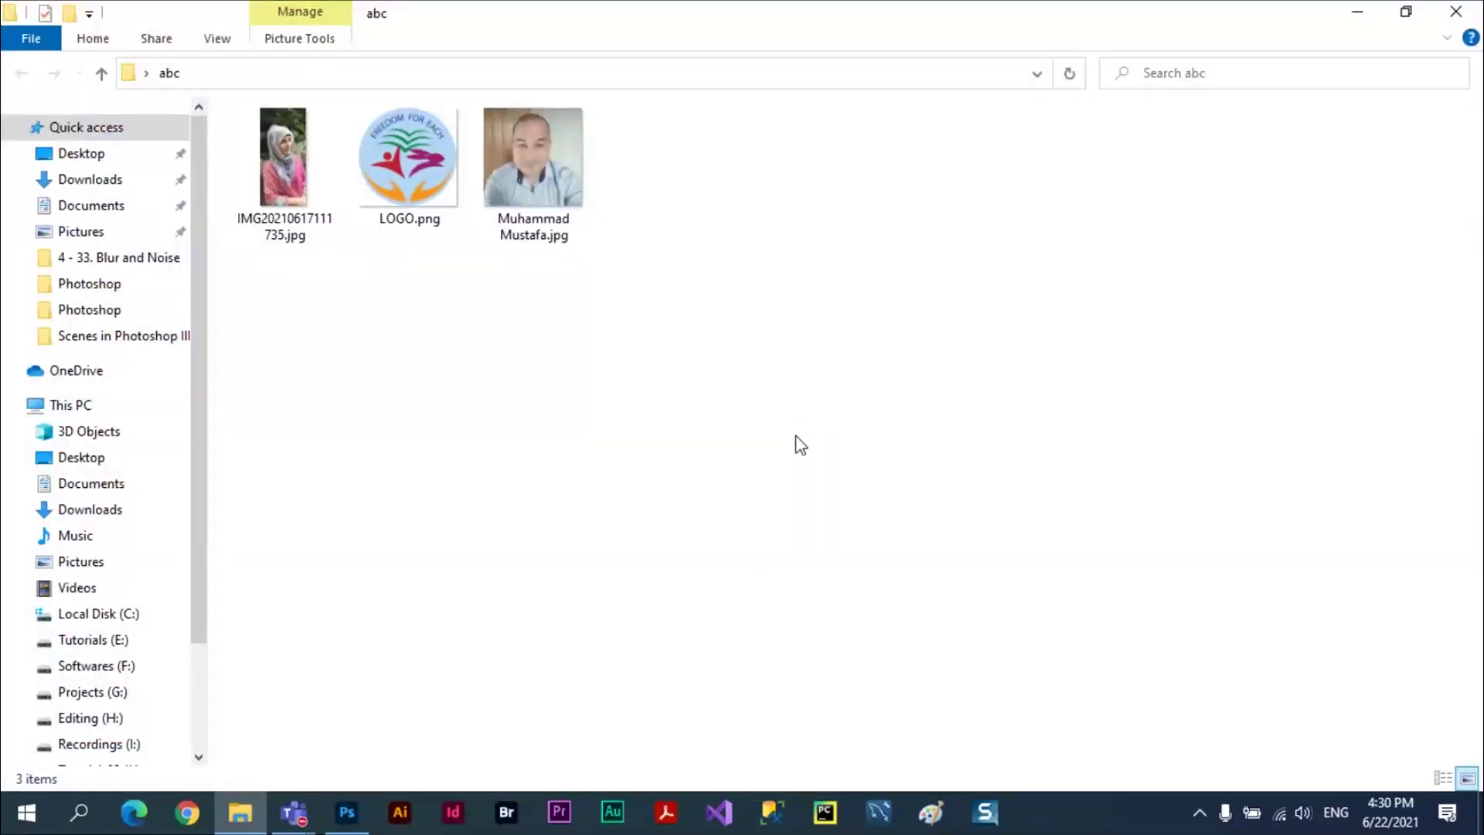
key("ctrl+v")
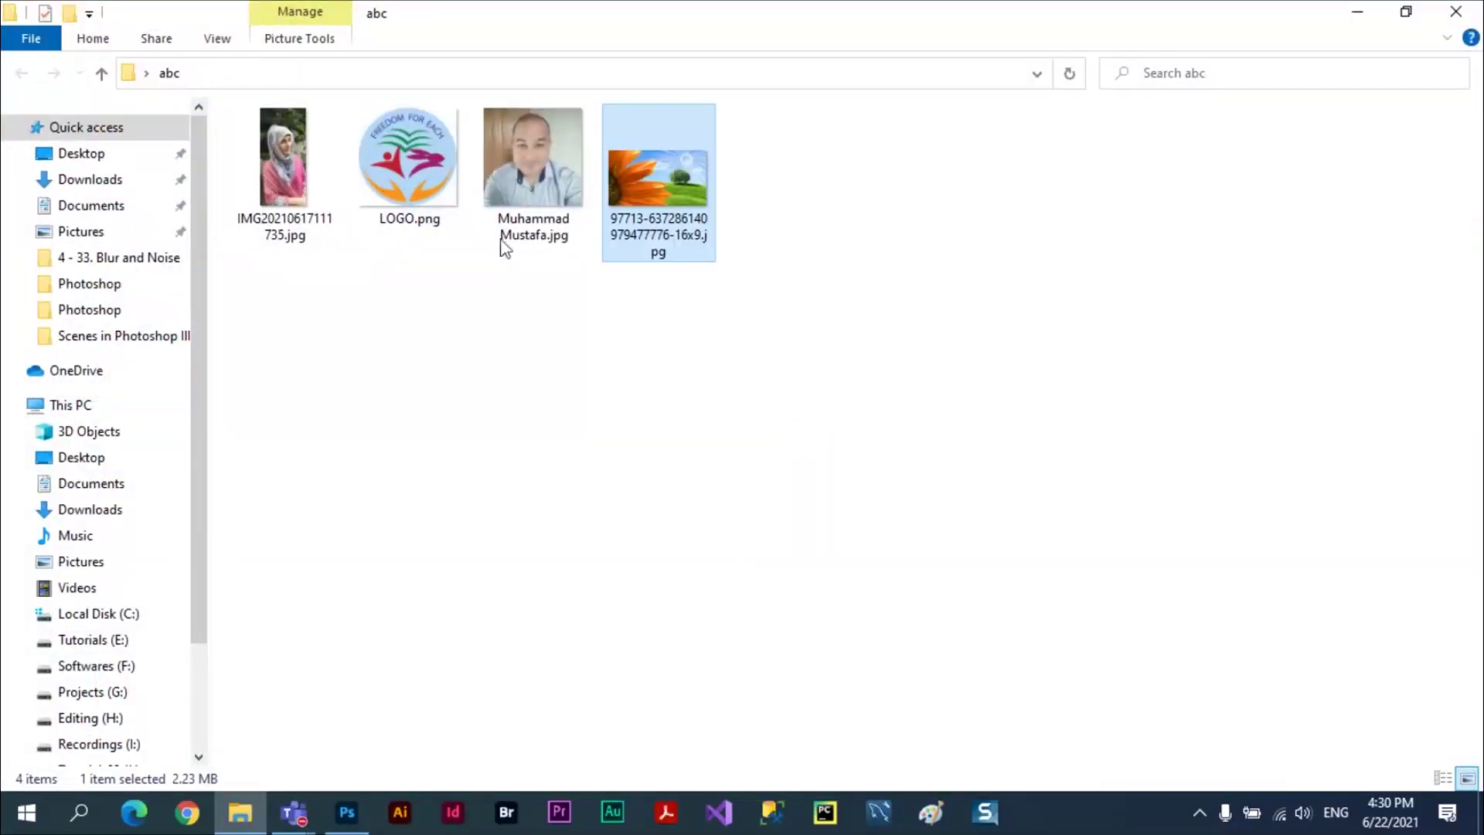
left_click(1454, 23)
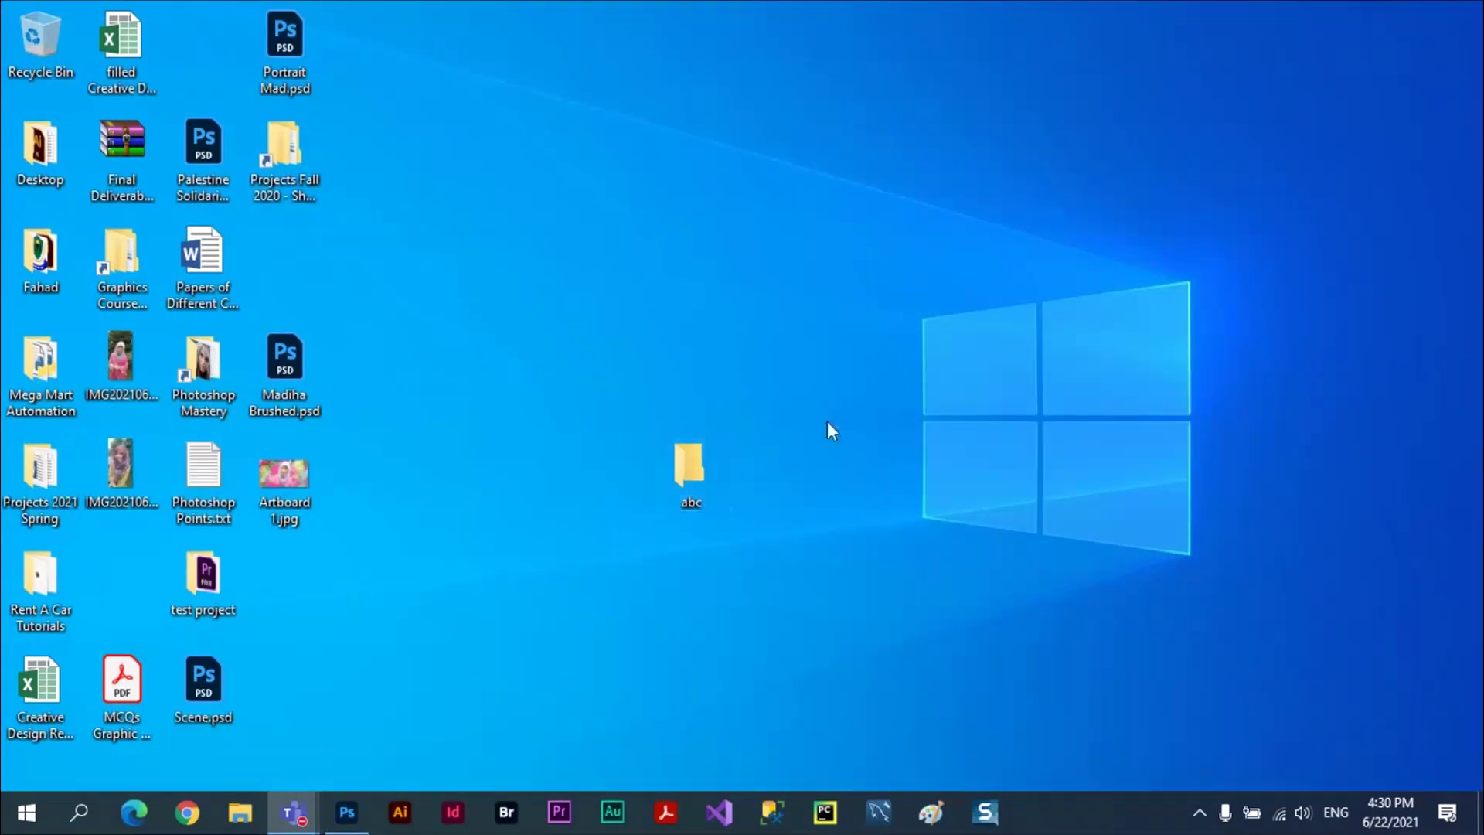
Create a second new folder on the desktop named des.
right_click(875, 372)
mouse_move(997, 629)
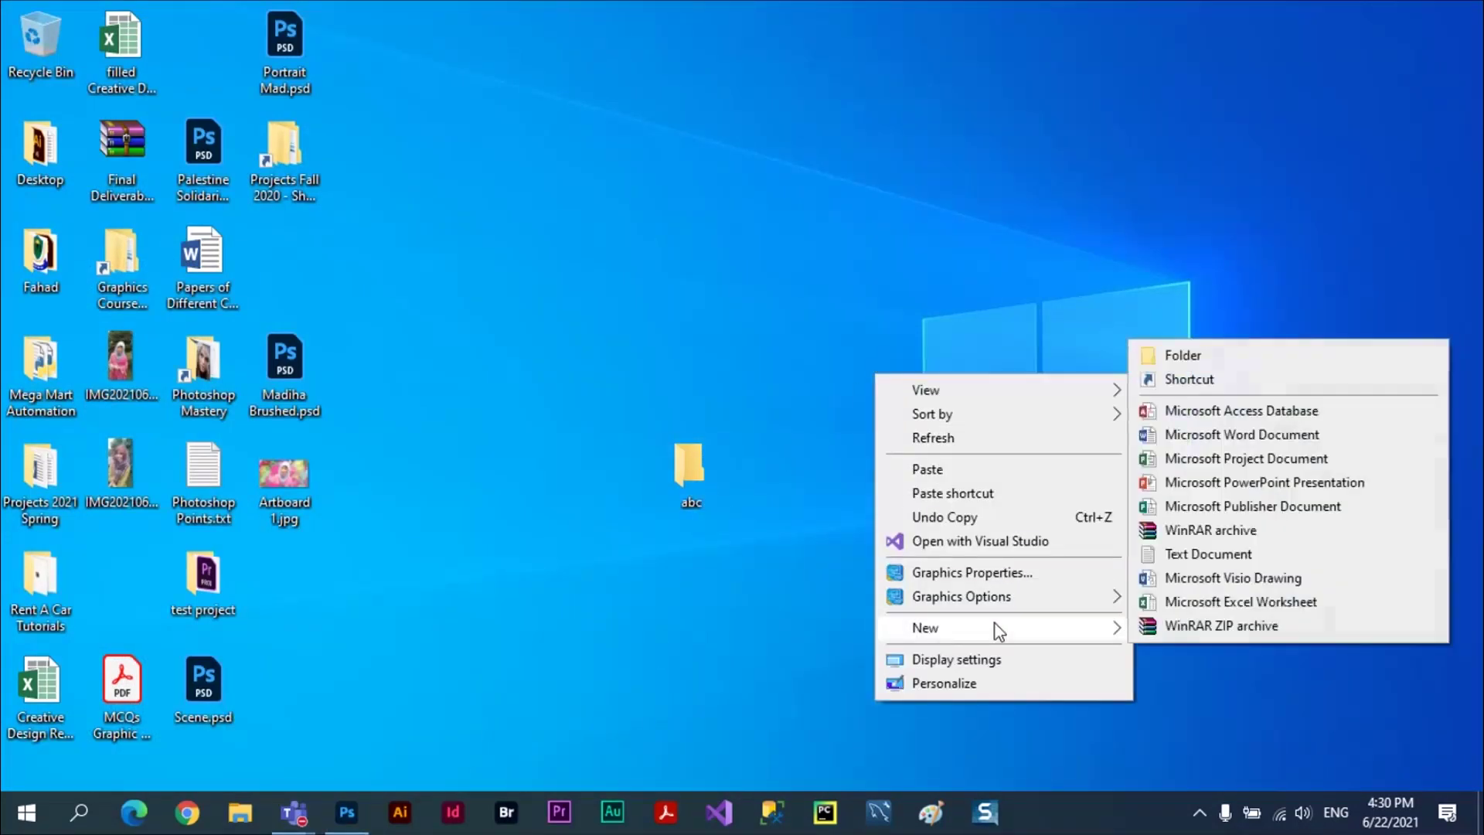
left_click(1212, 363)
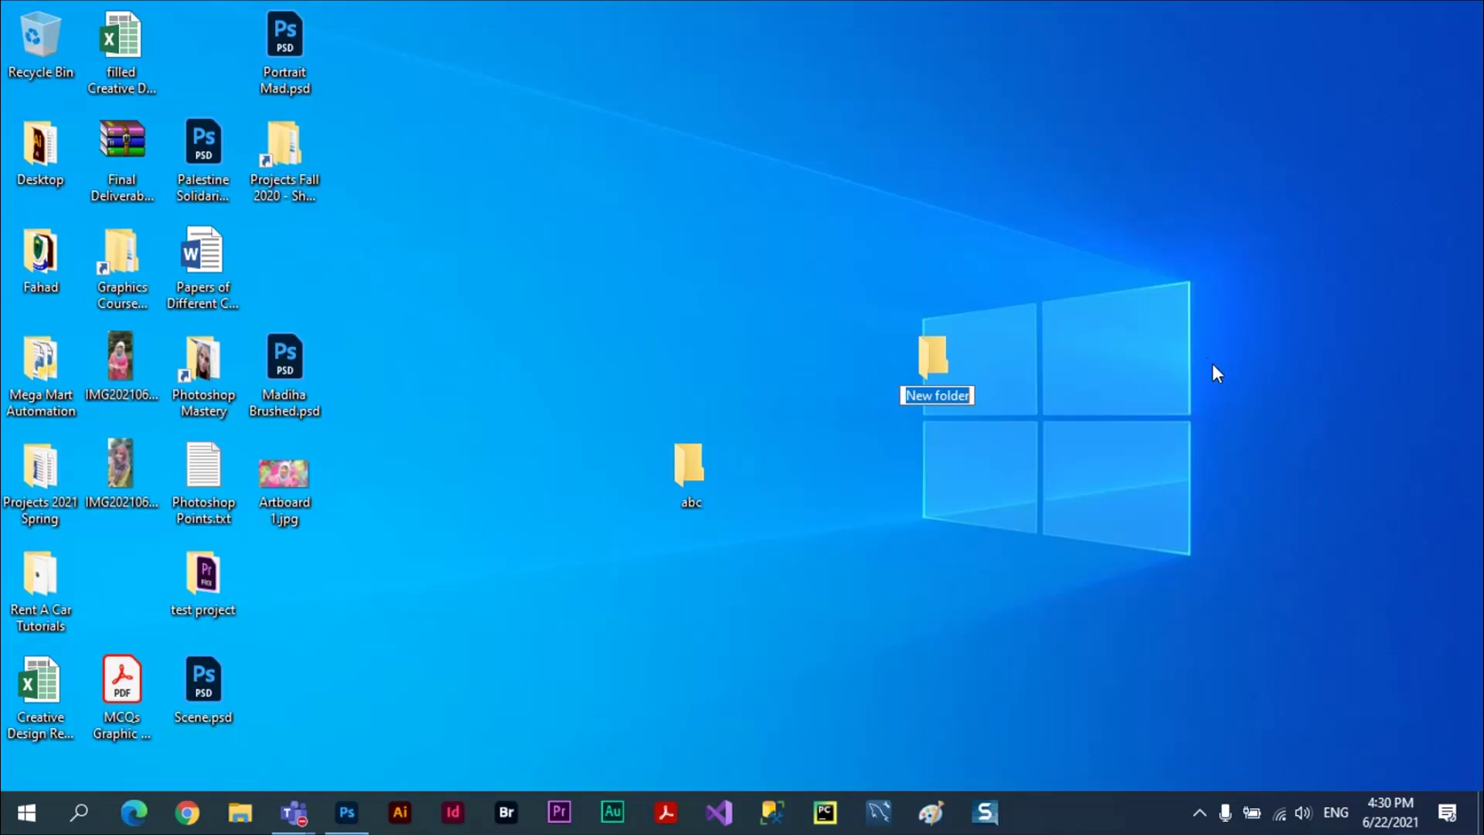
type("des")
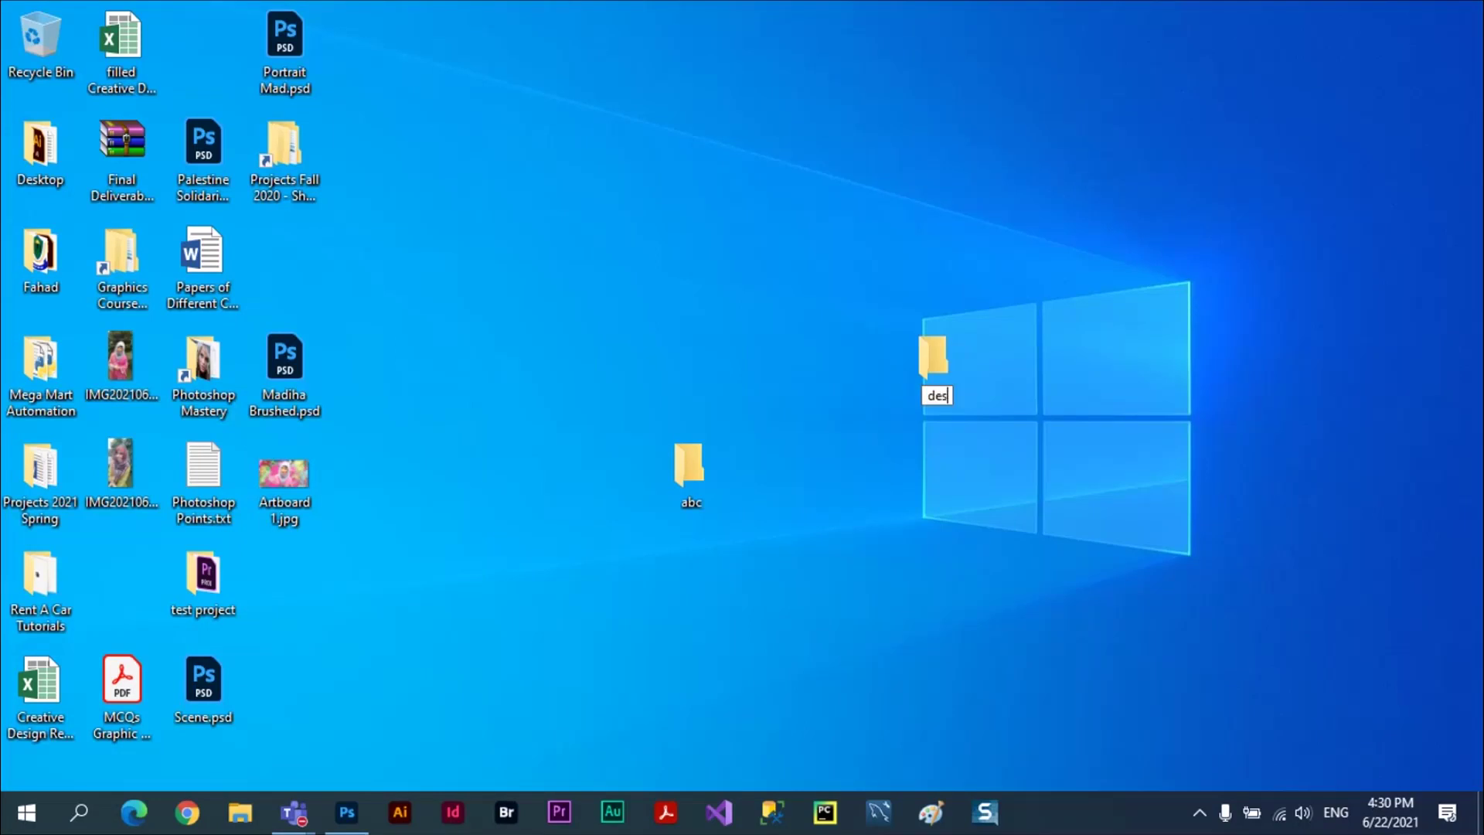
key("Return")
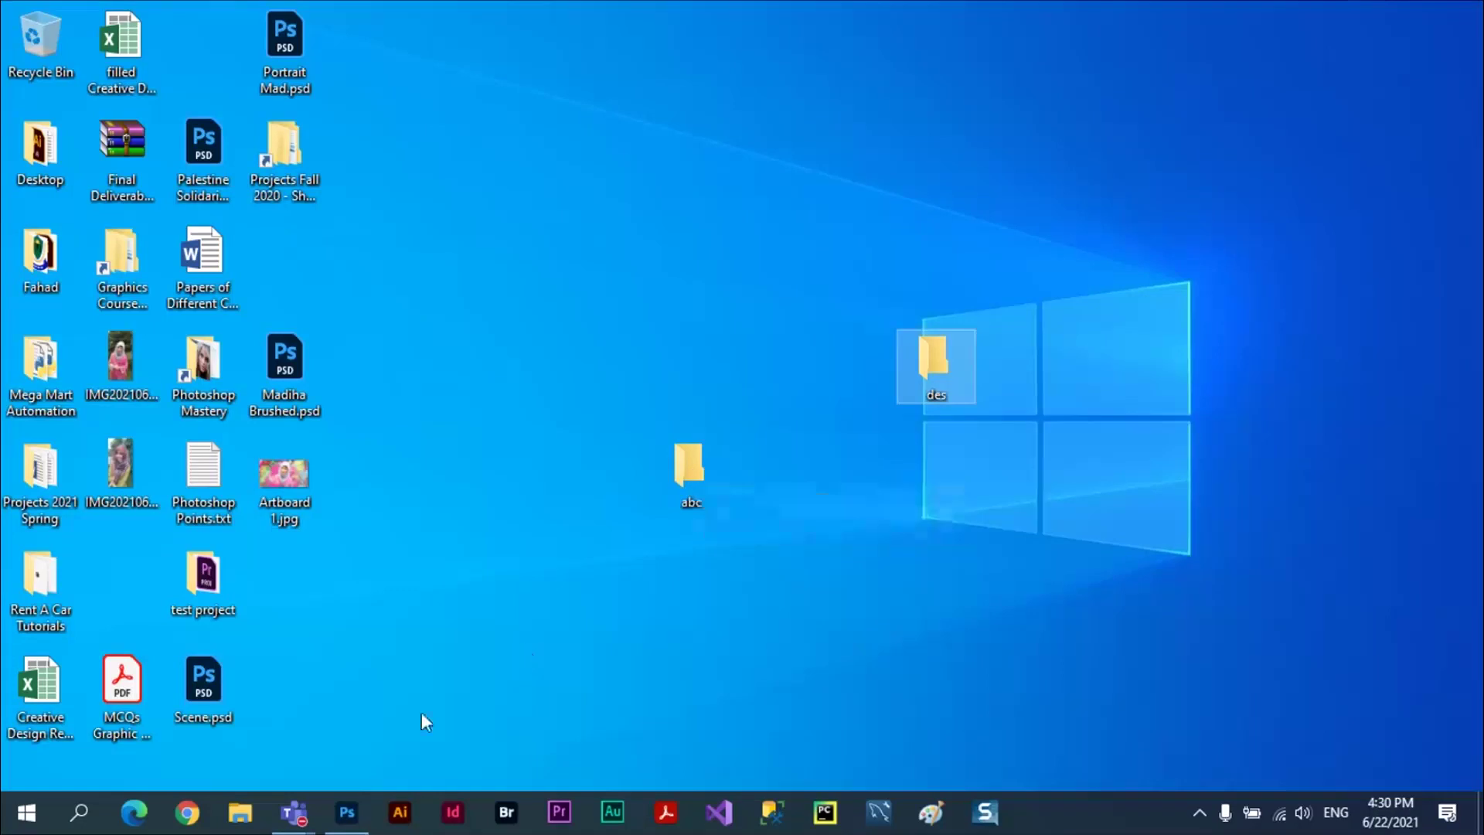
Return to Photoshop and set the Batch source to the desktop's abc folder, including all subfolders.
left_click(343, 813)
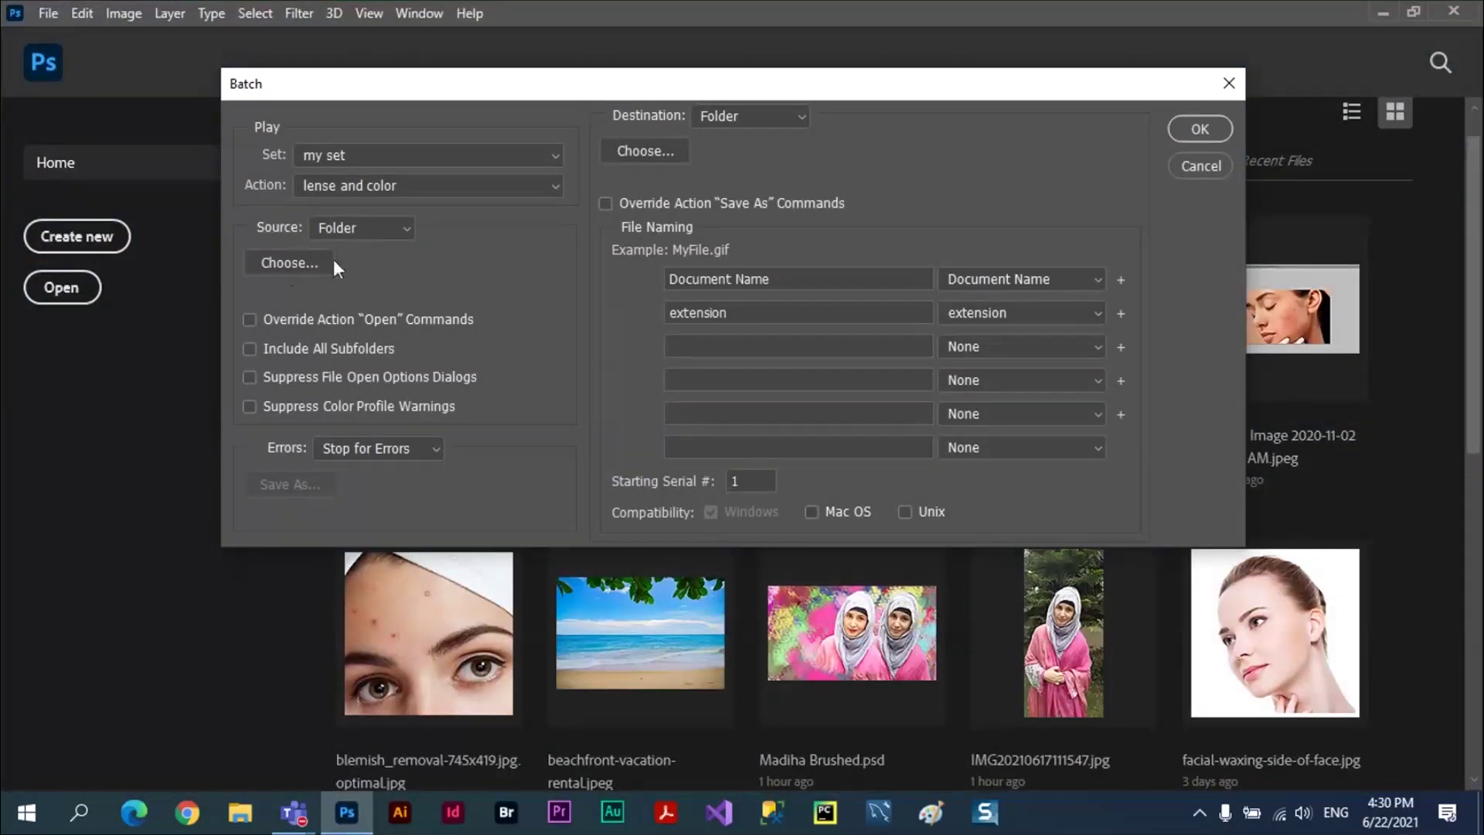
left_click(286, 262)
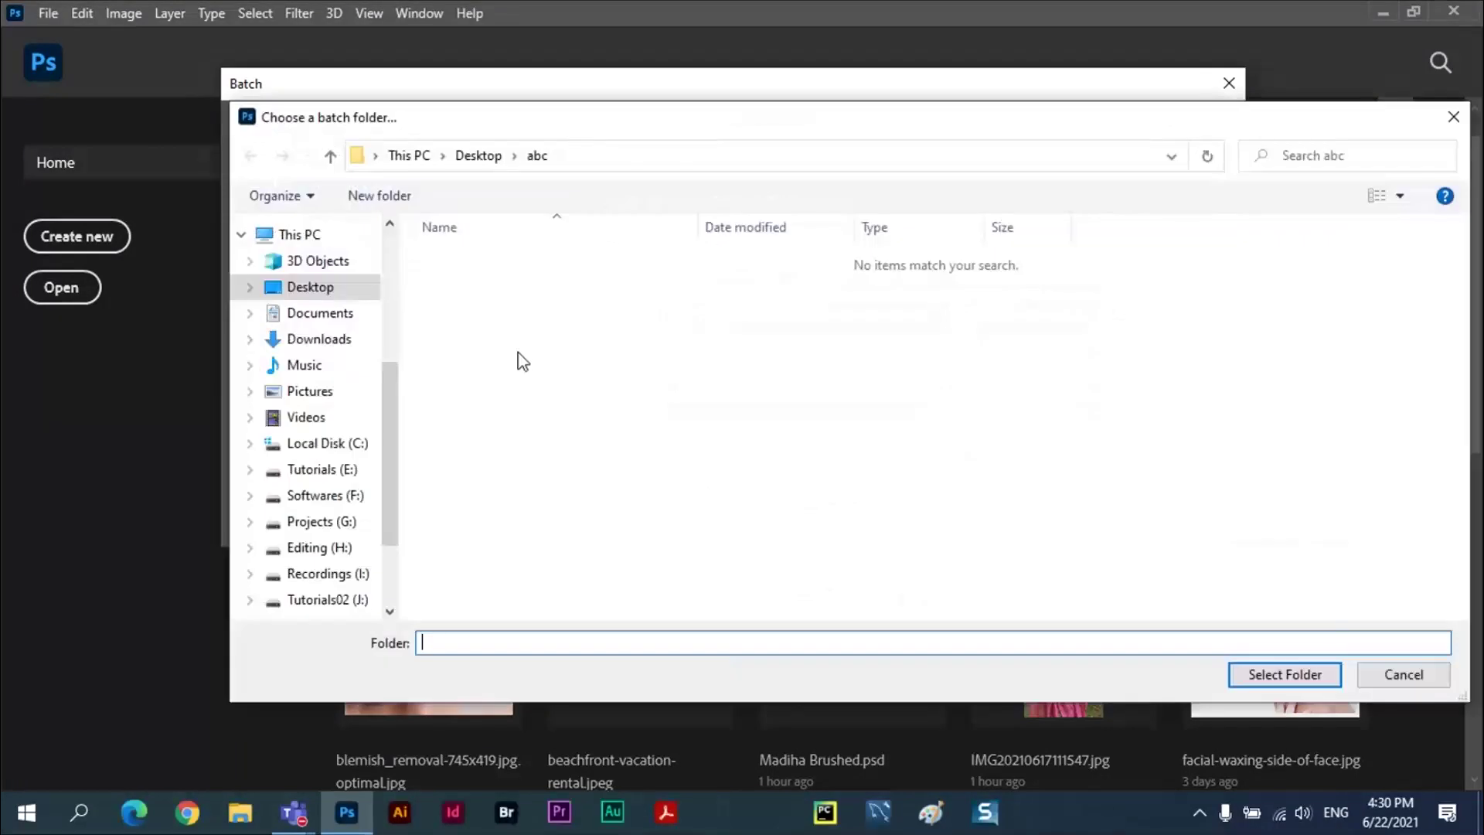
left_click(331, 300)
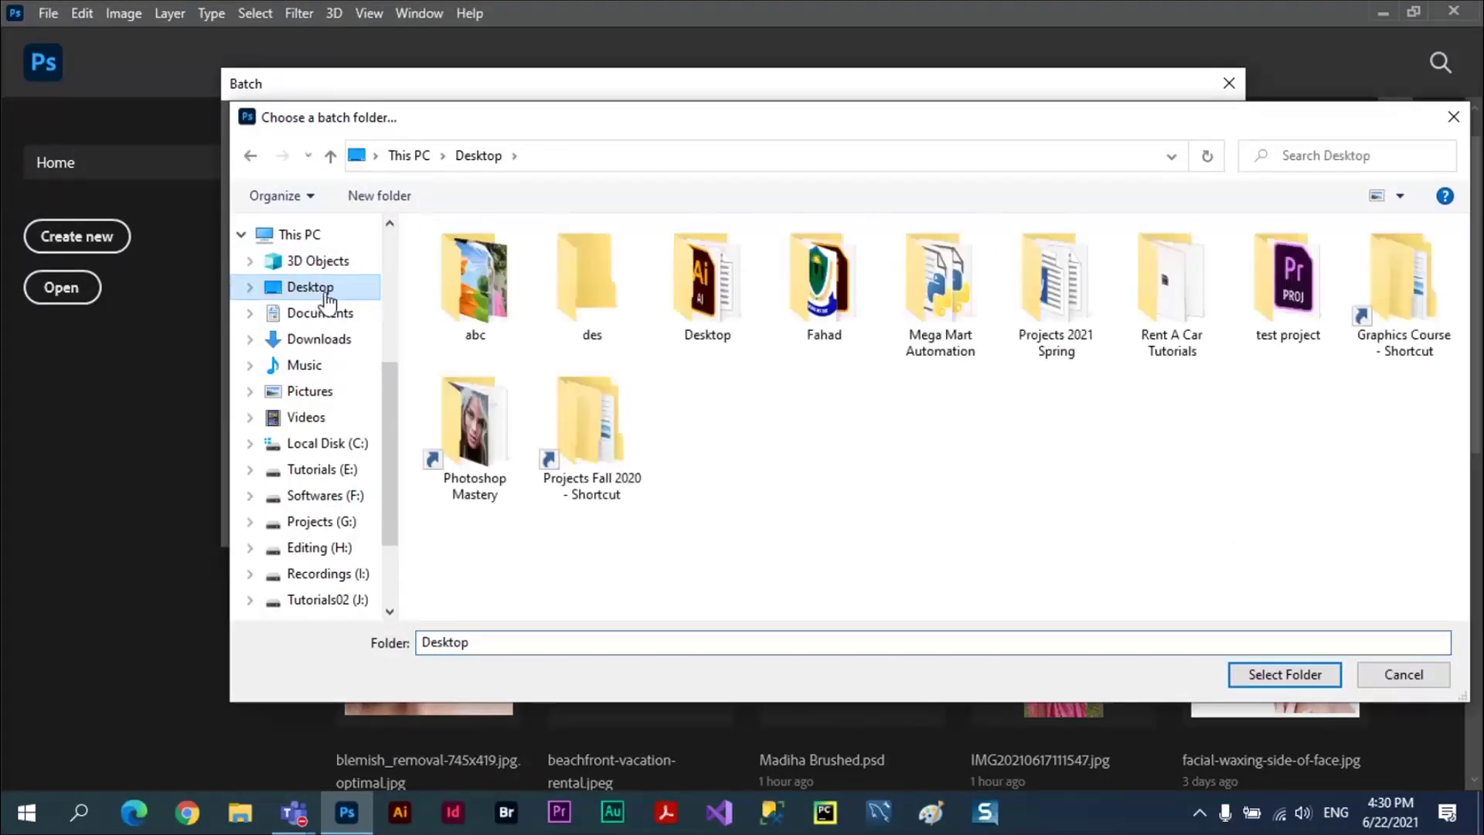
left_click(489, 305)
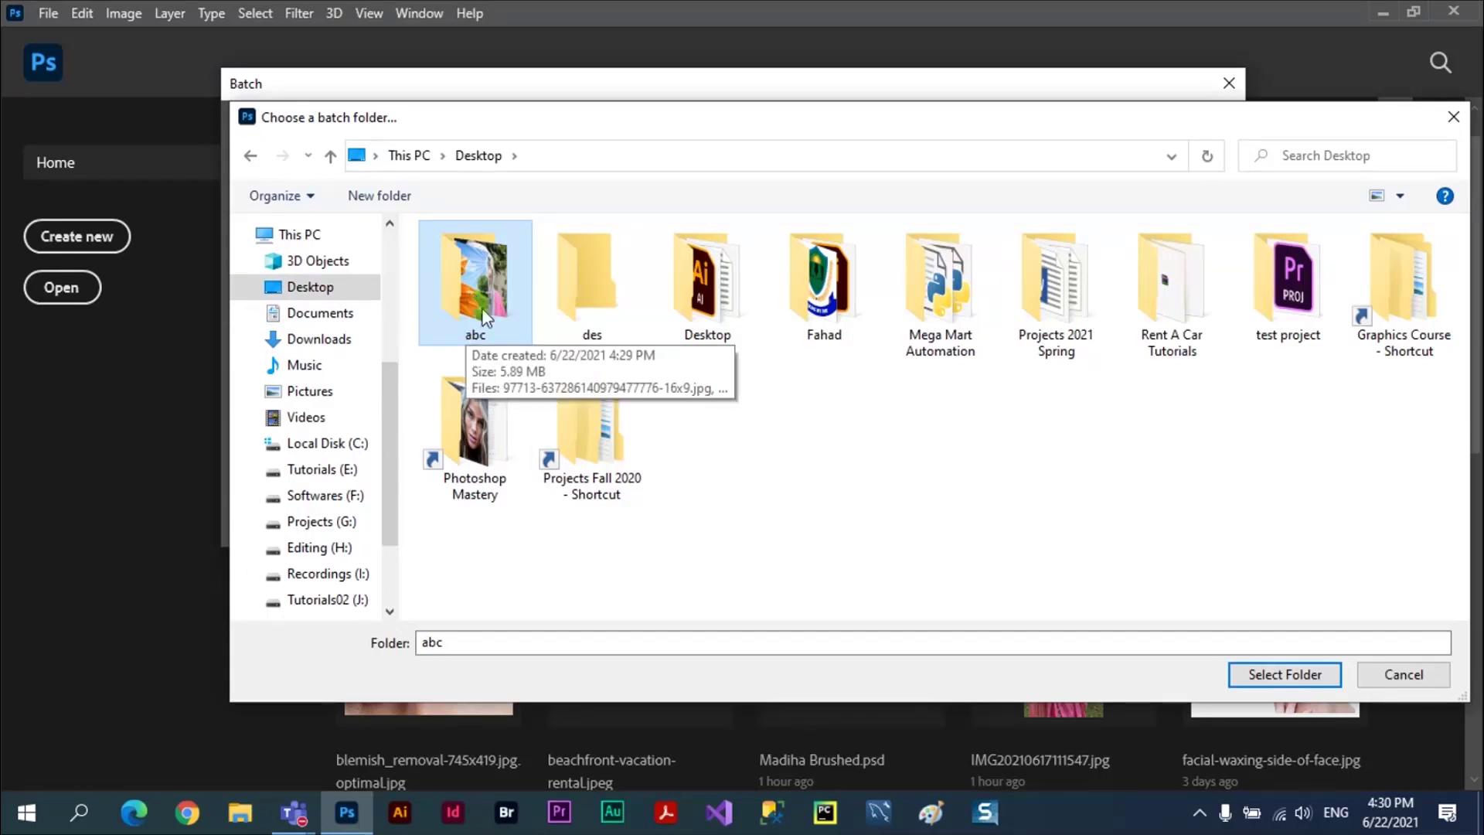
left_click(1284, 672)
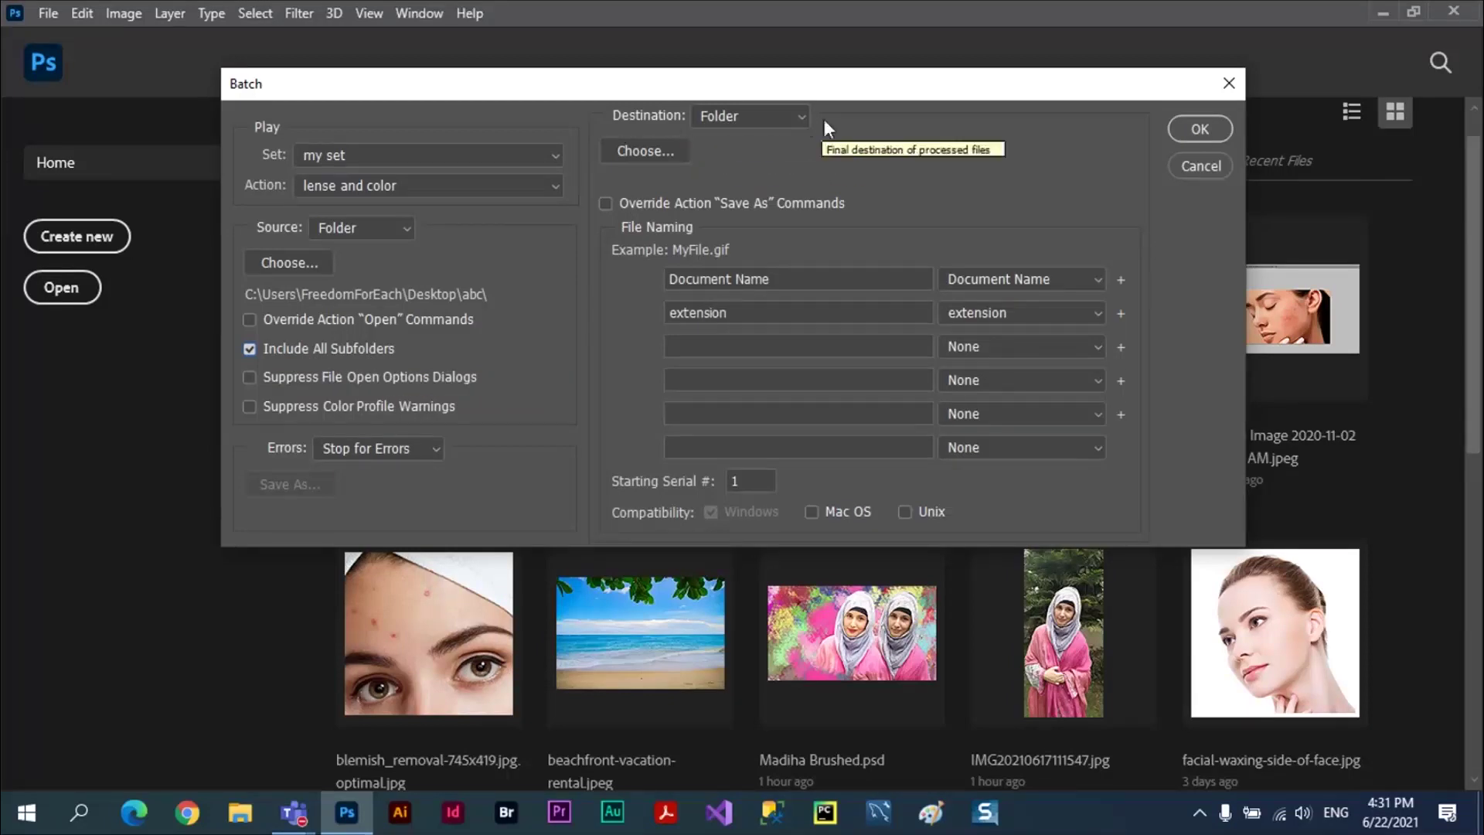
Set the Batch destination to the des folder on the desktop.
left_click(803, 117)
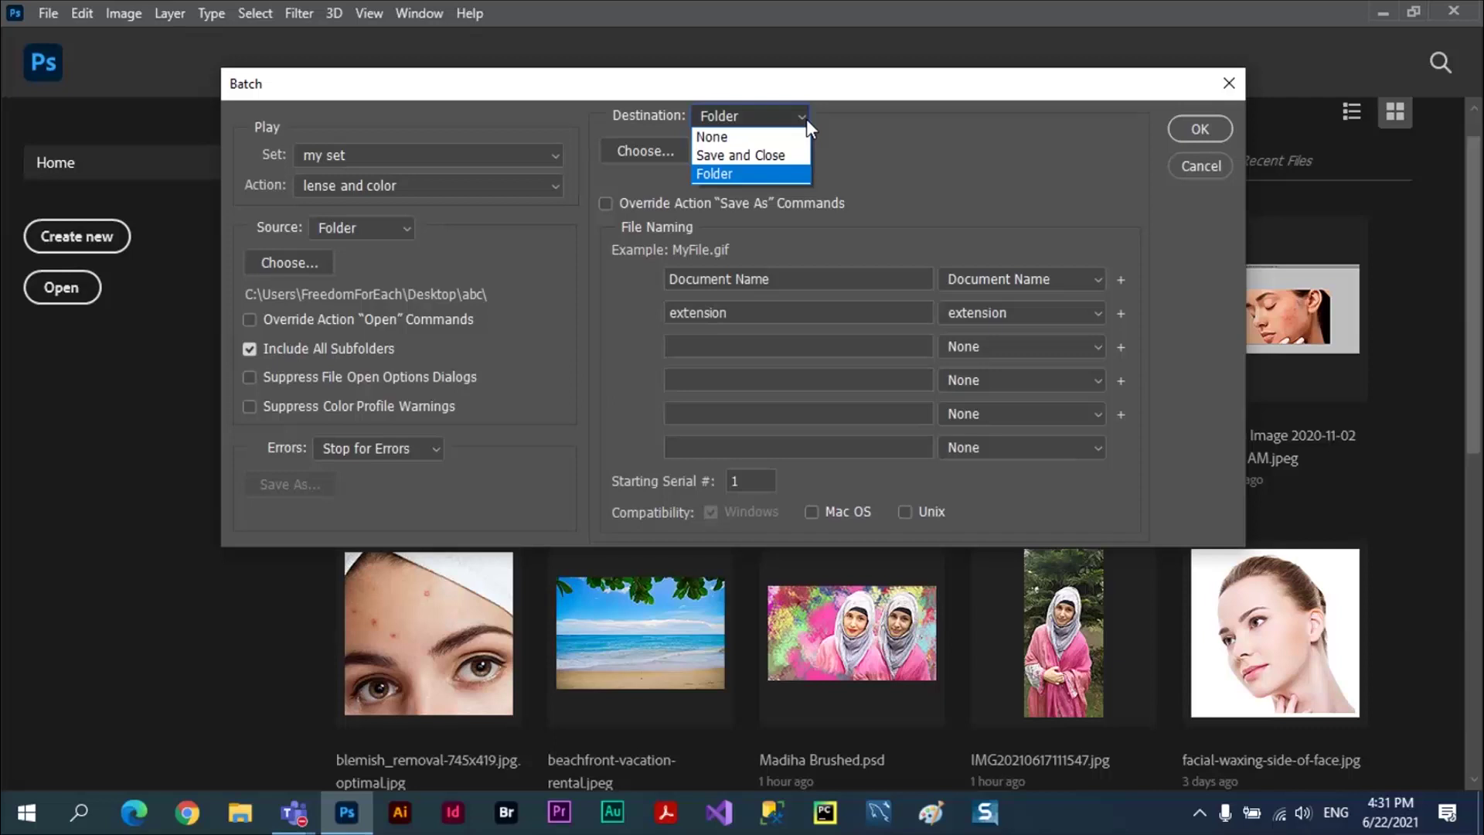
left_click(725, 175)
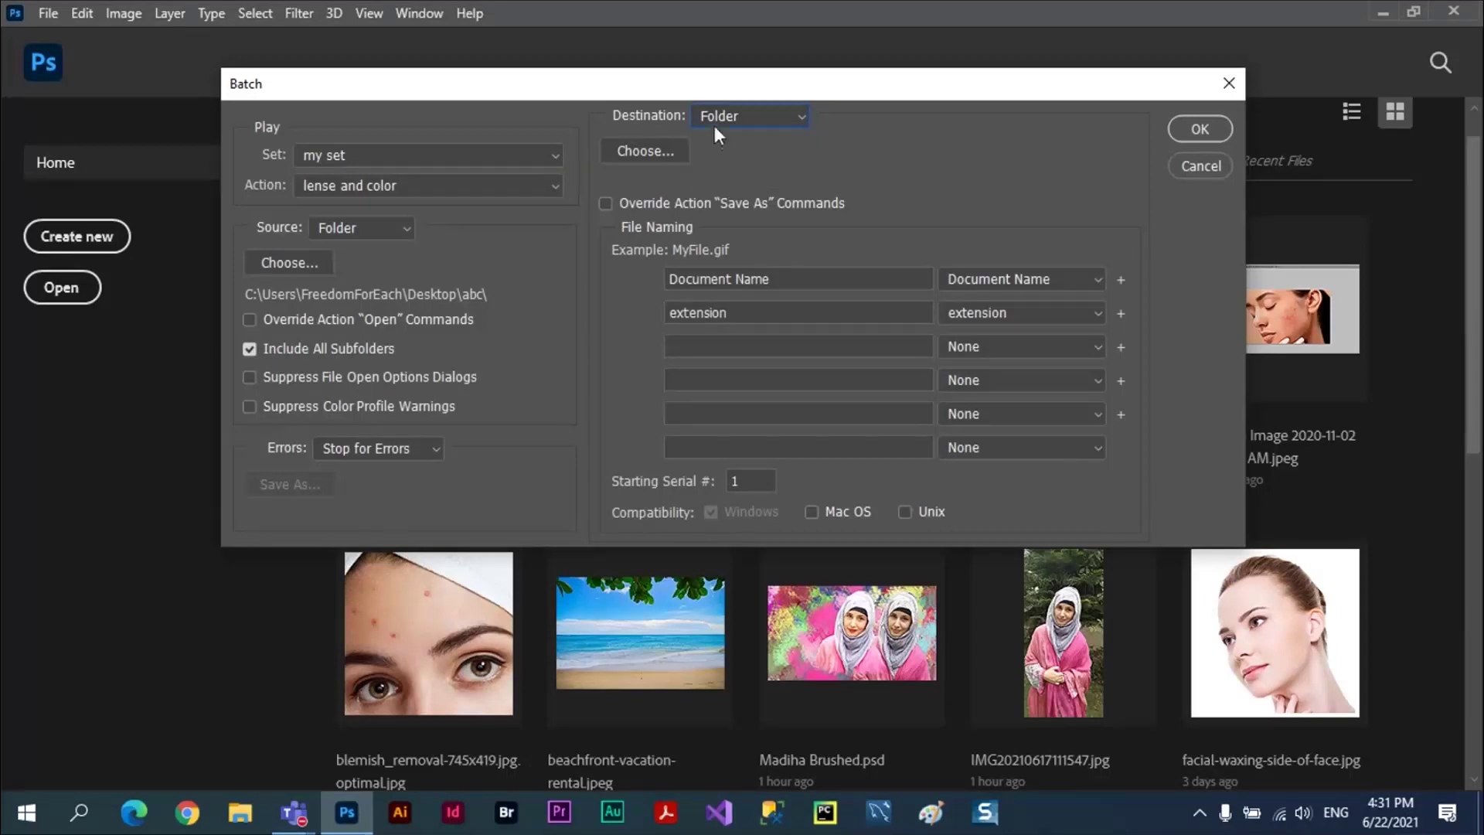
left_click(643, 151)
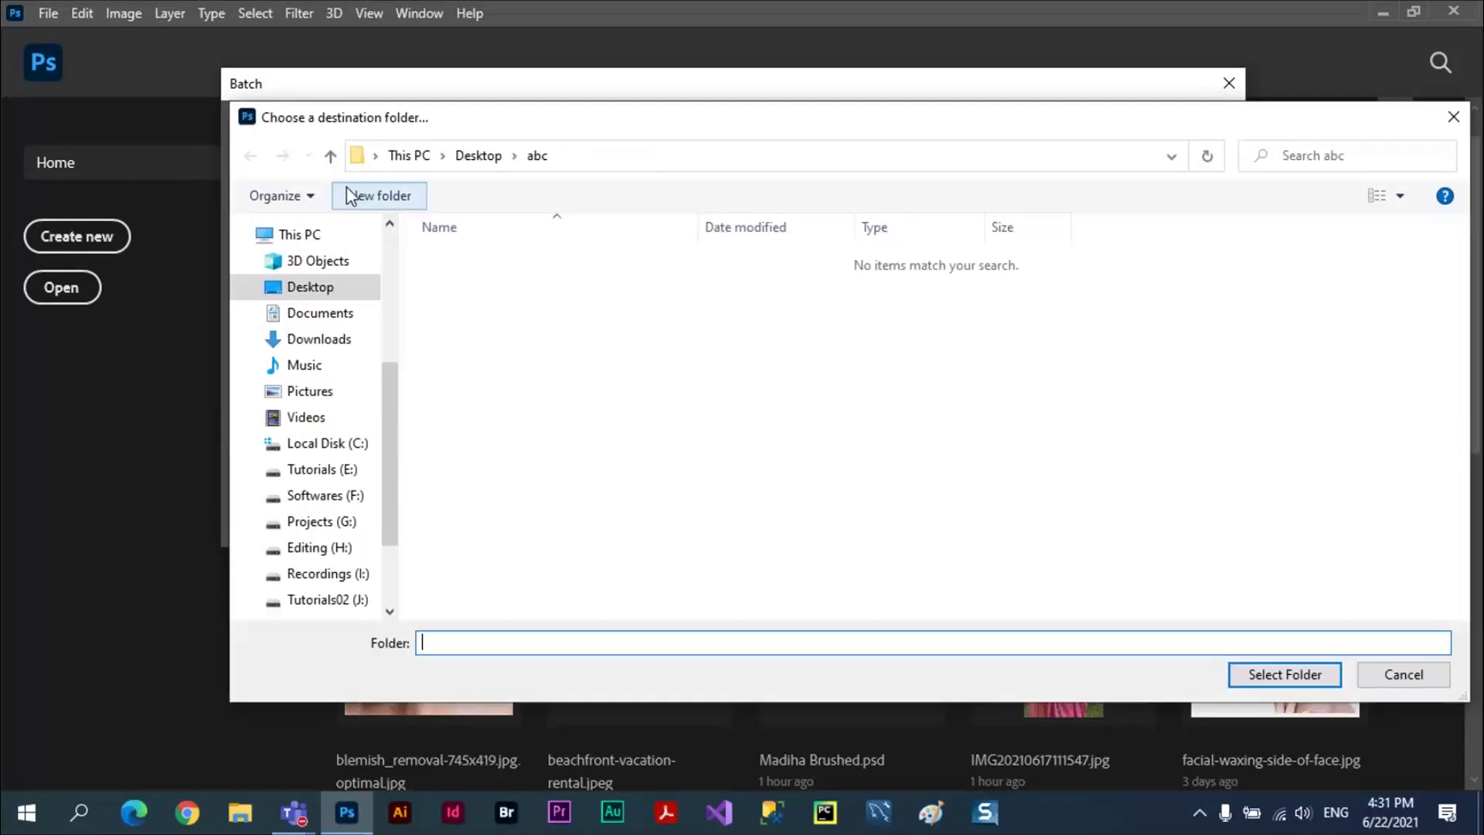
left_click(328, 161)
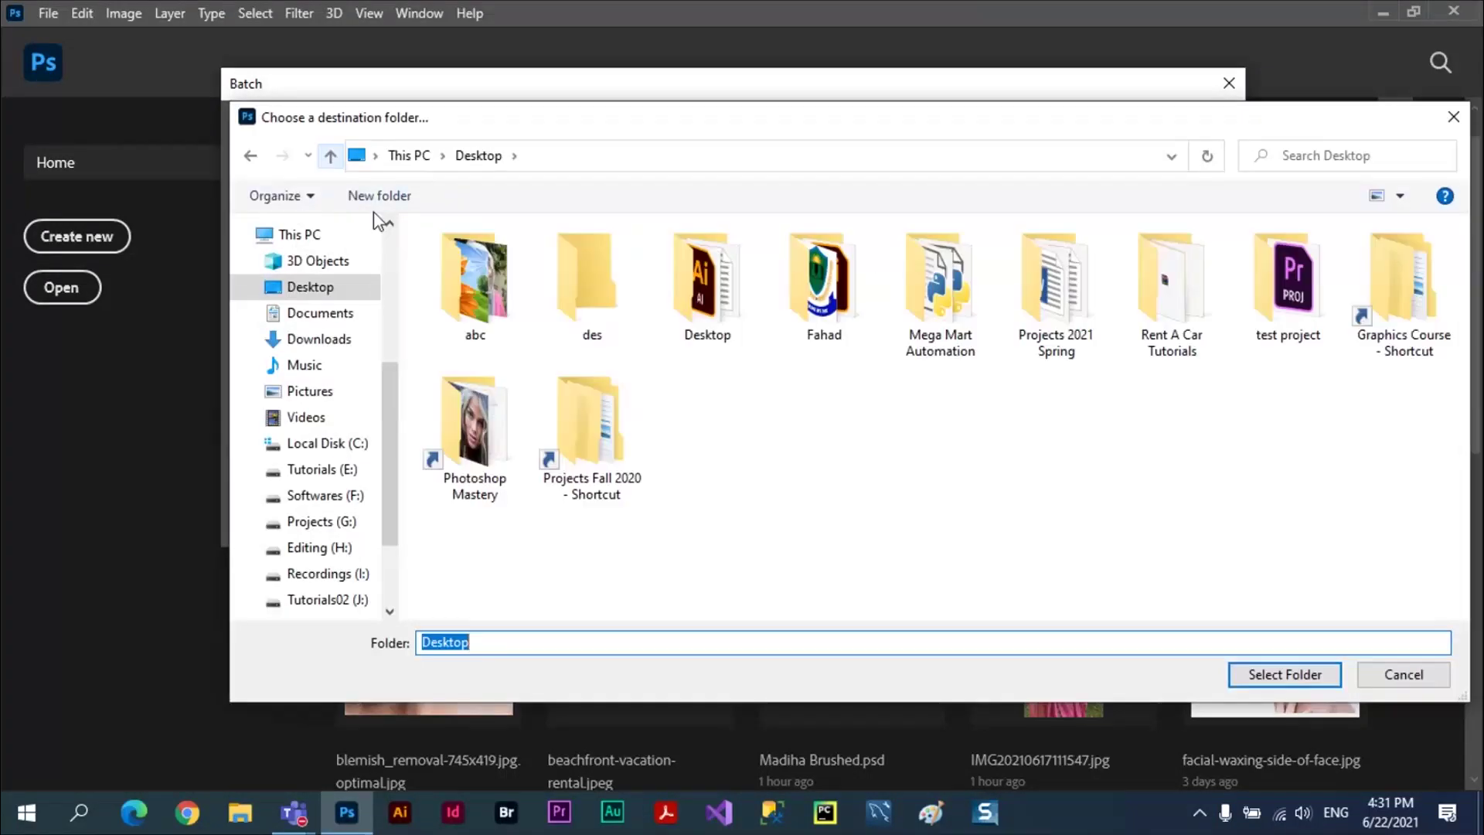
left_click(580, 279)
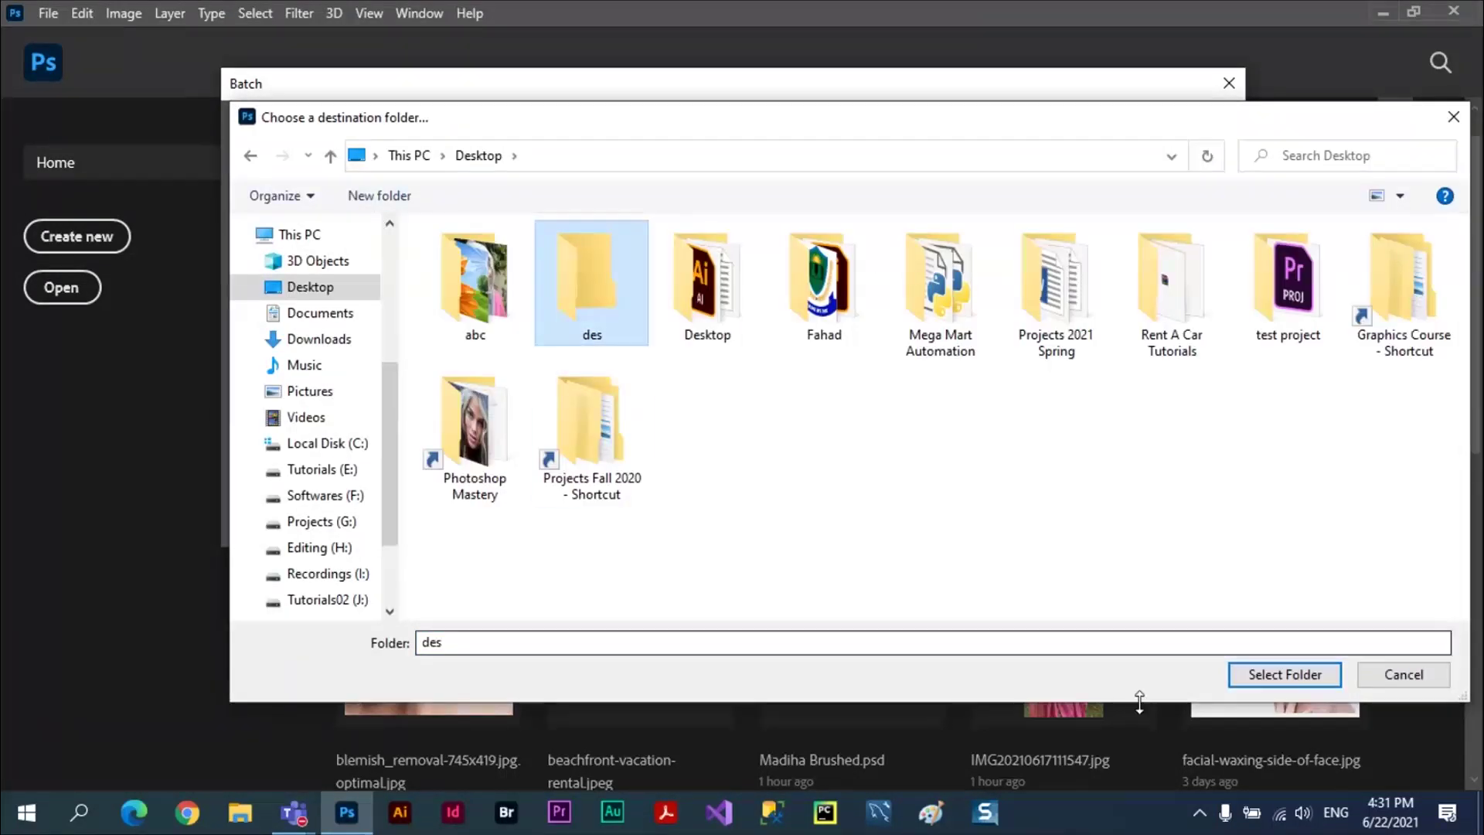
left_click(1288, 674)
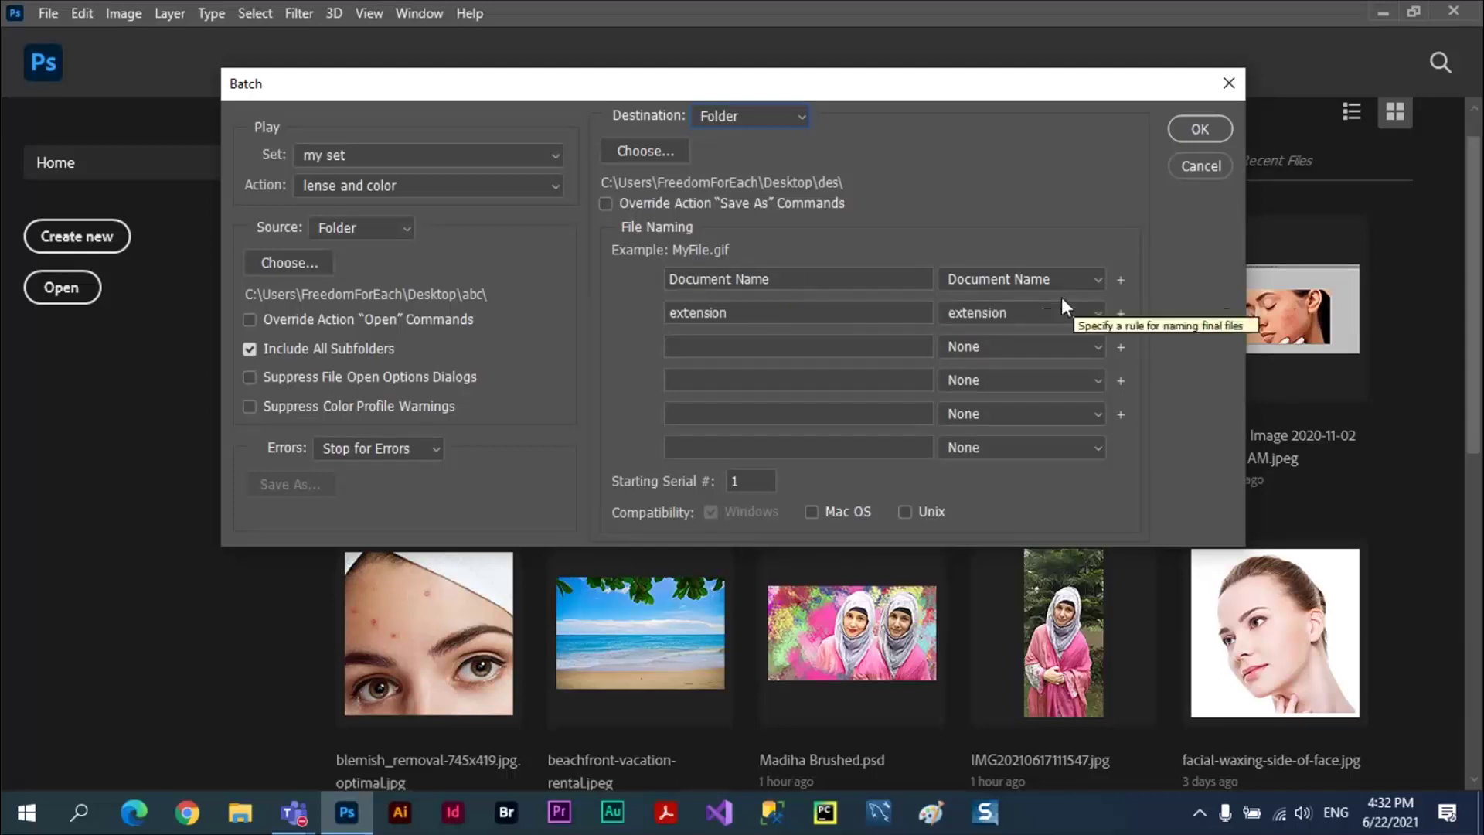
Look through the Batch file naming options for the document name and extension of the output files.
left_click(725, 315)
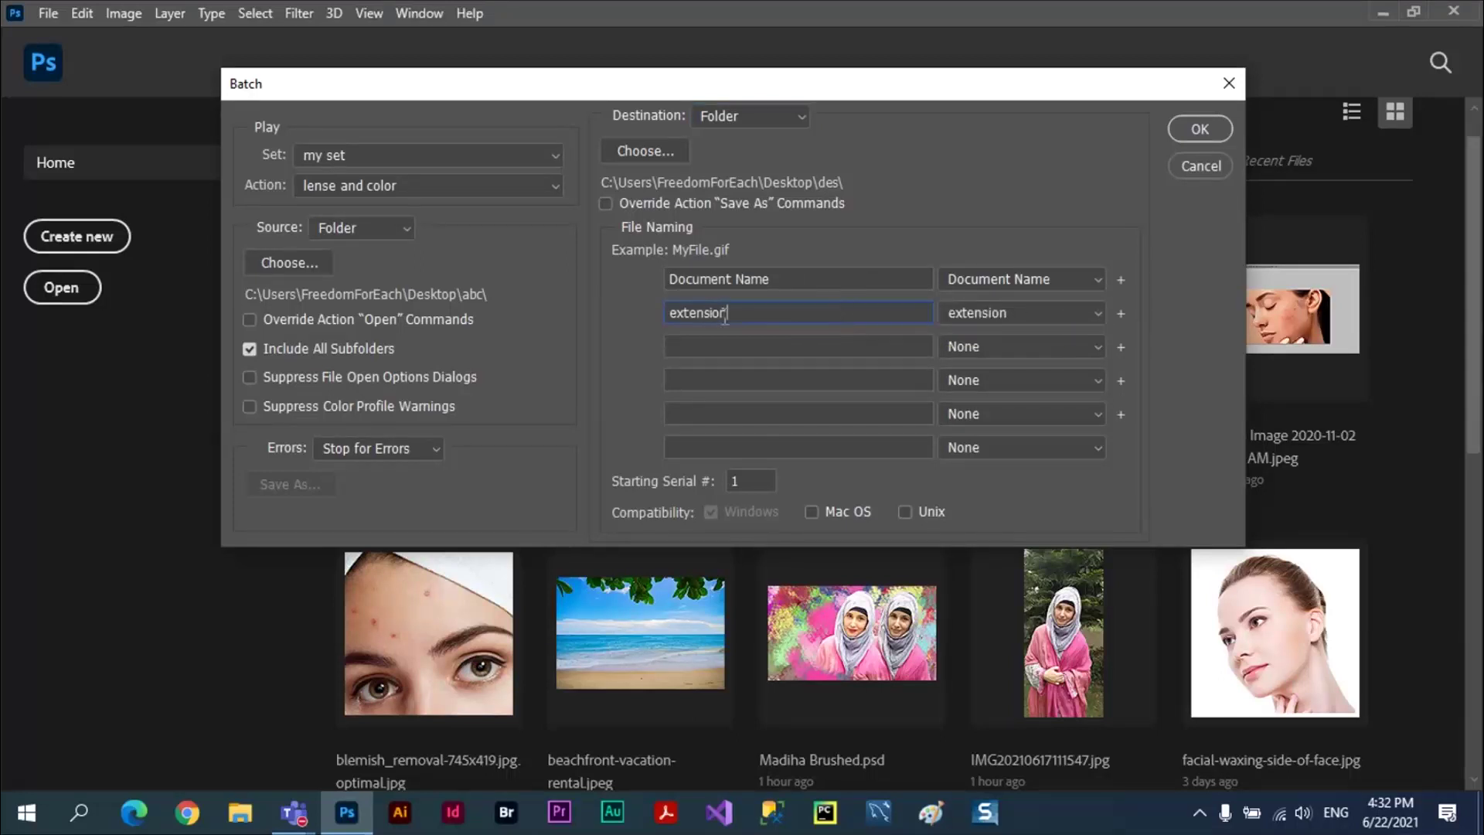
left_click(1094, 315)
left_click(1098, 318)
left_click(1096, 281)
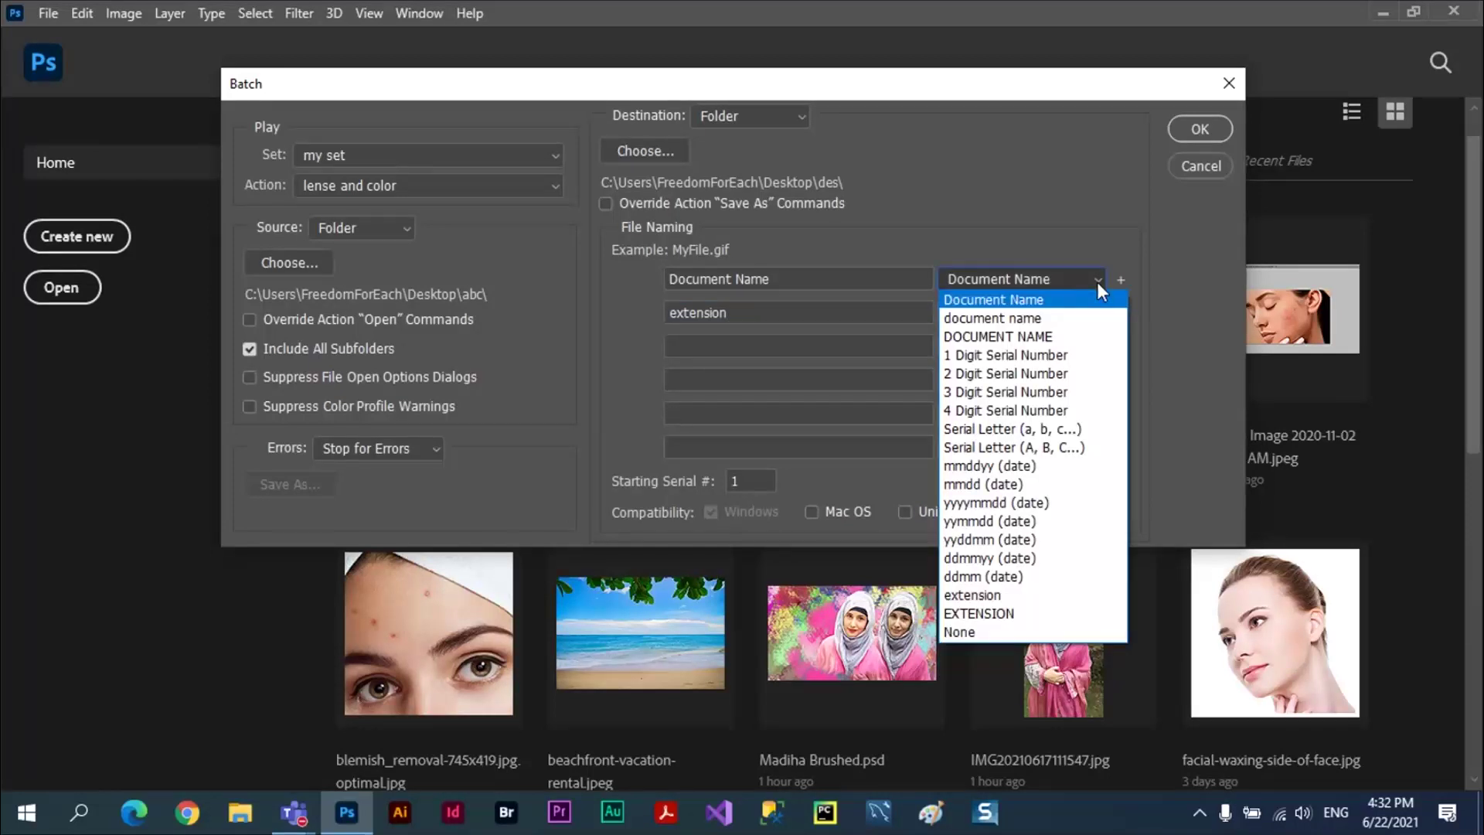
left_click(1097, 281)
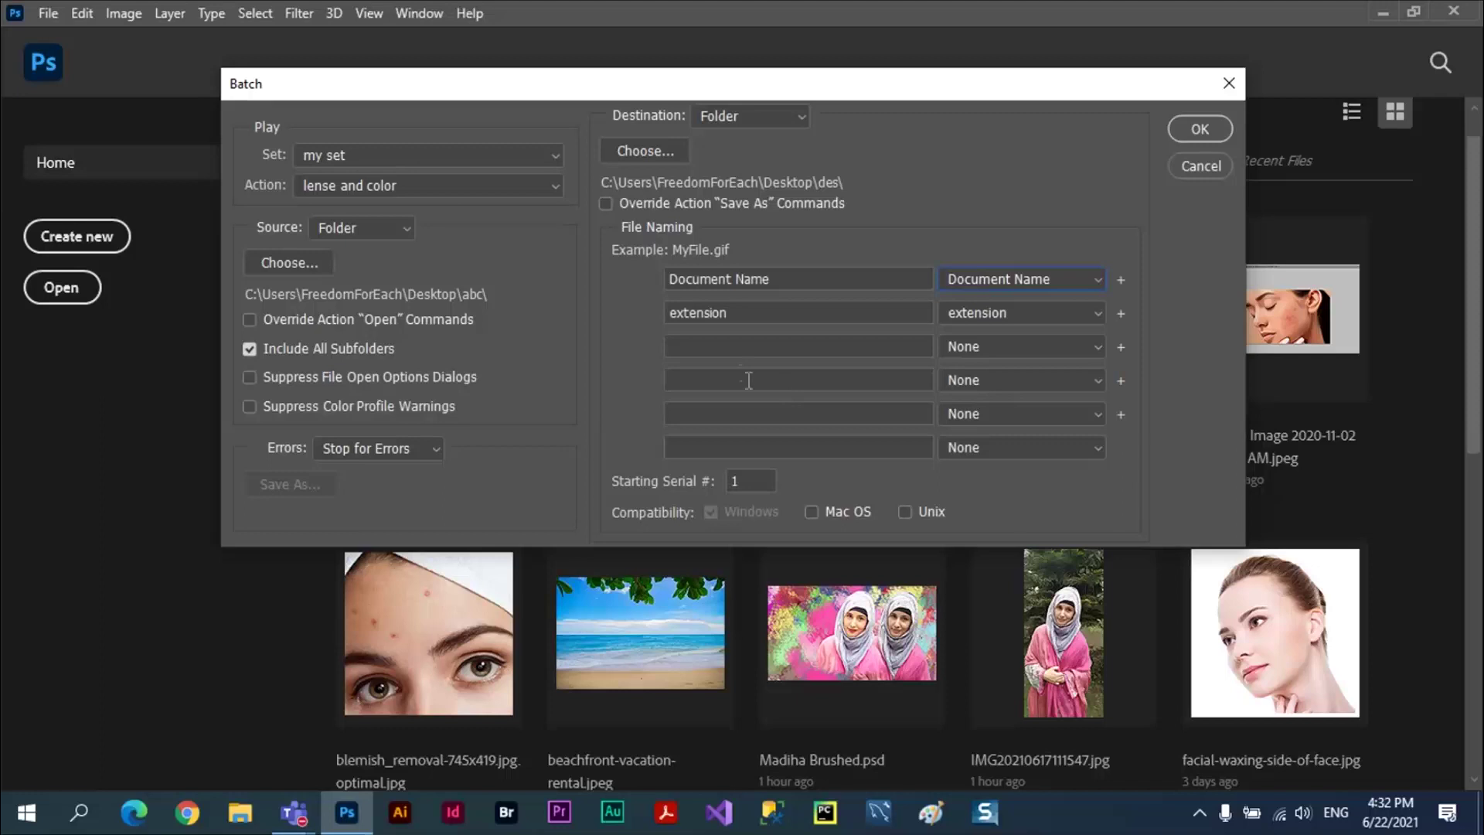
left_click(740, 347)
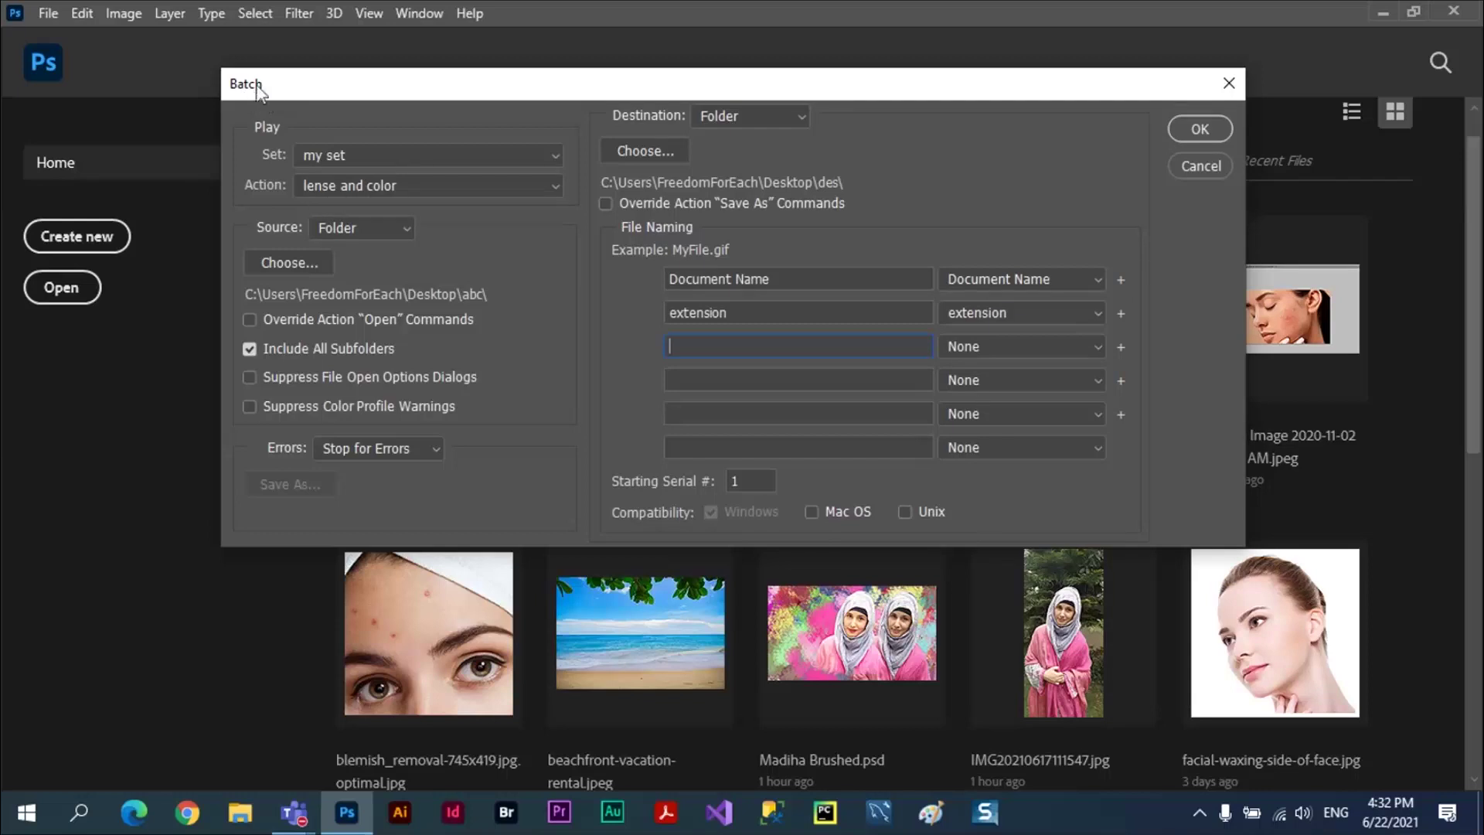
Run the batch and save each processed JPEG at quality 5 (Medium) with the Baseline Optimized format.
left_click(1200, 129)
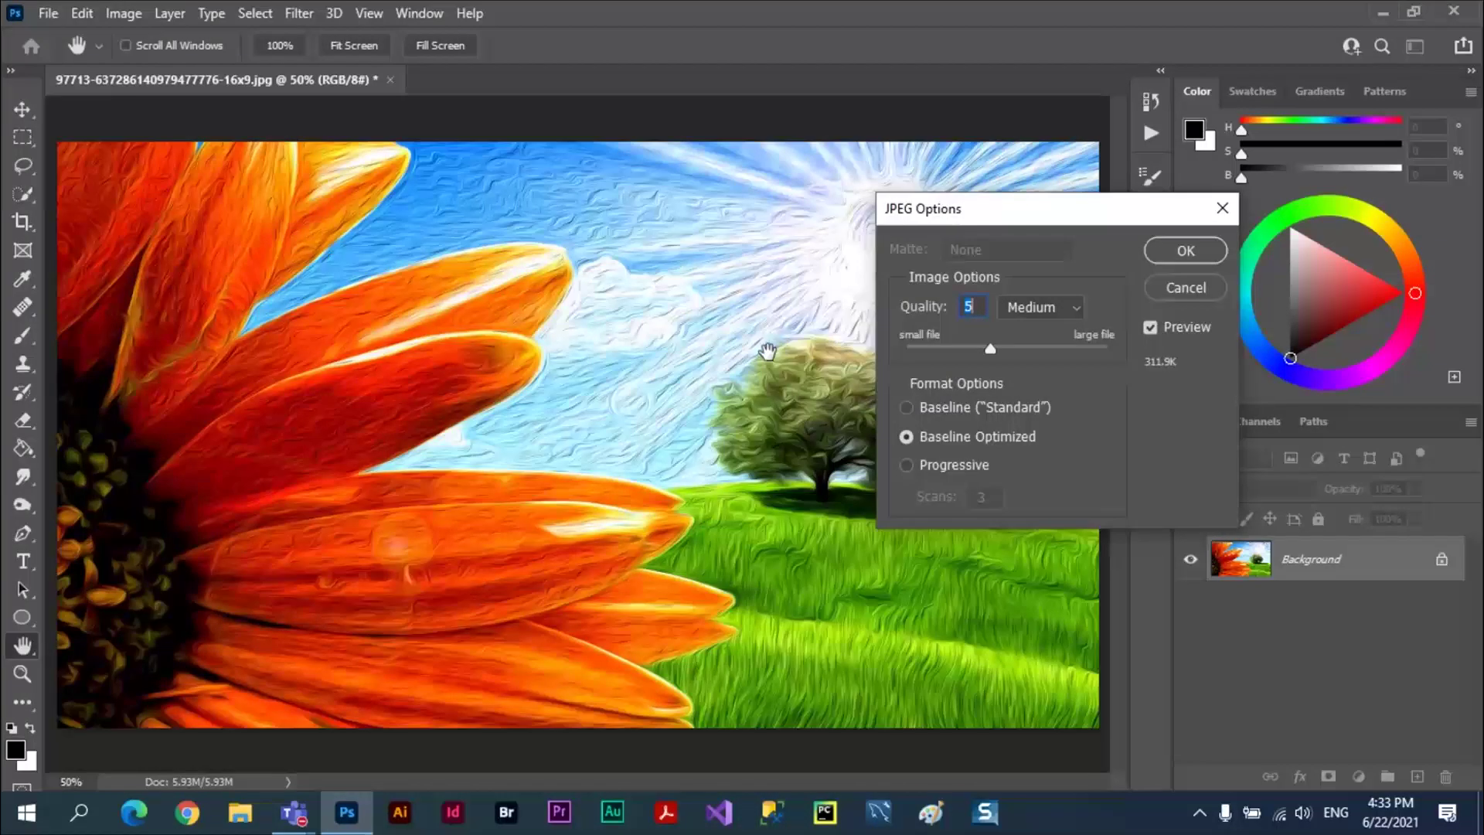
left_click(1194, 252)
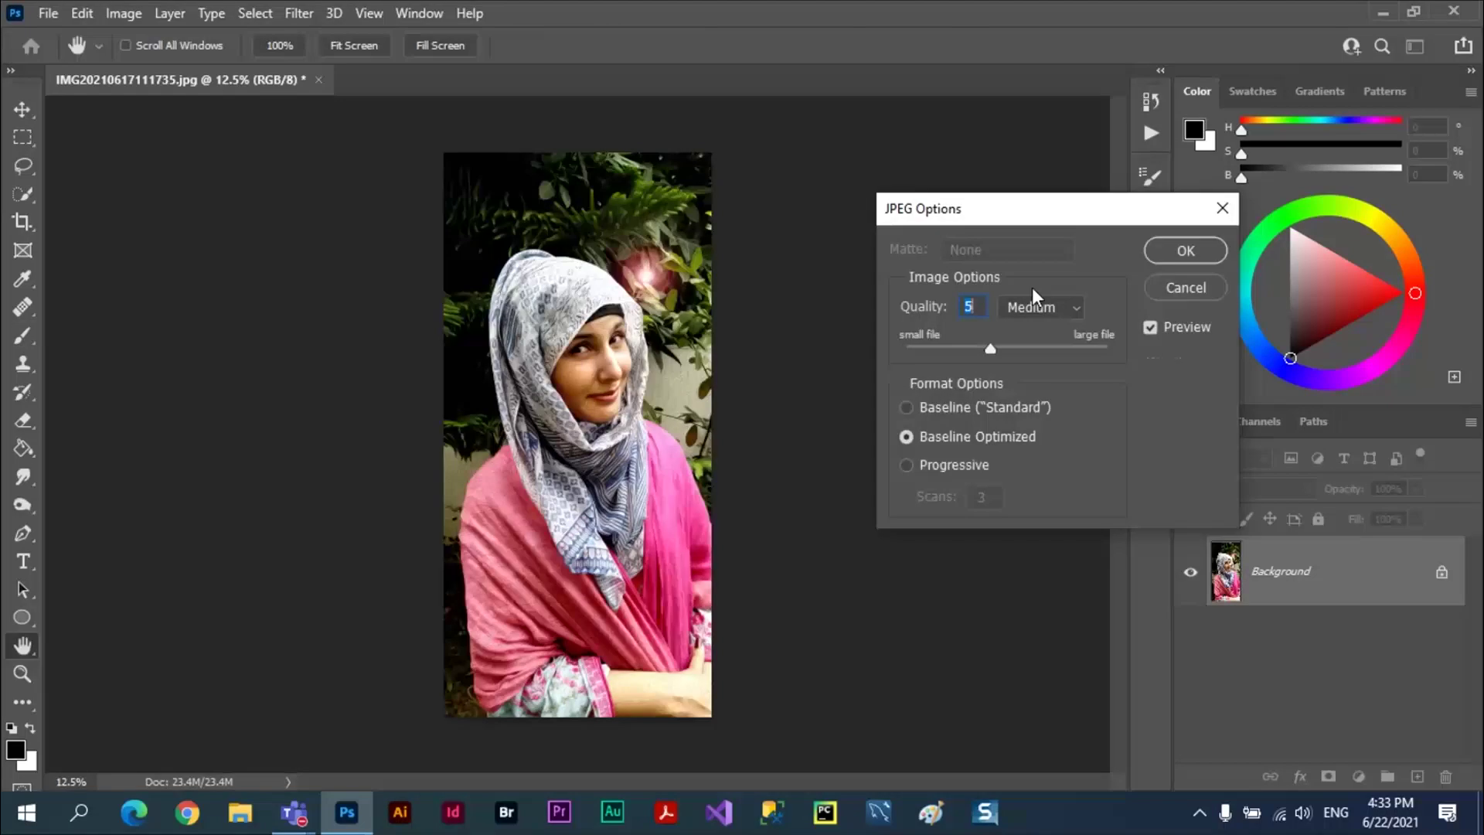
left_click(1183, 250)
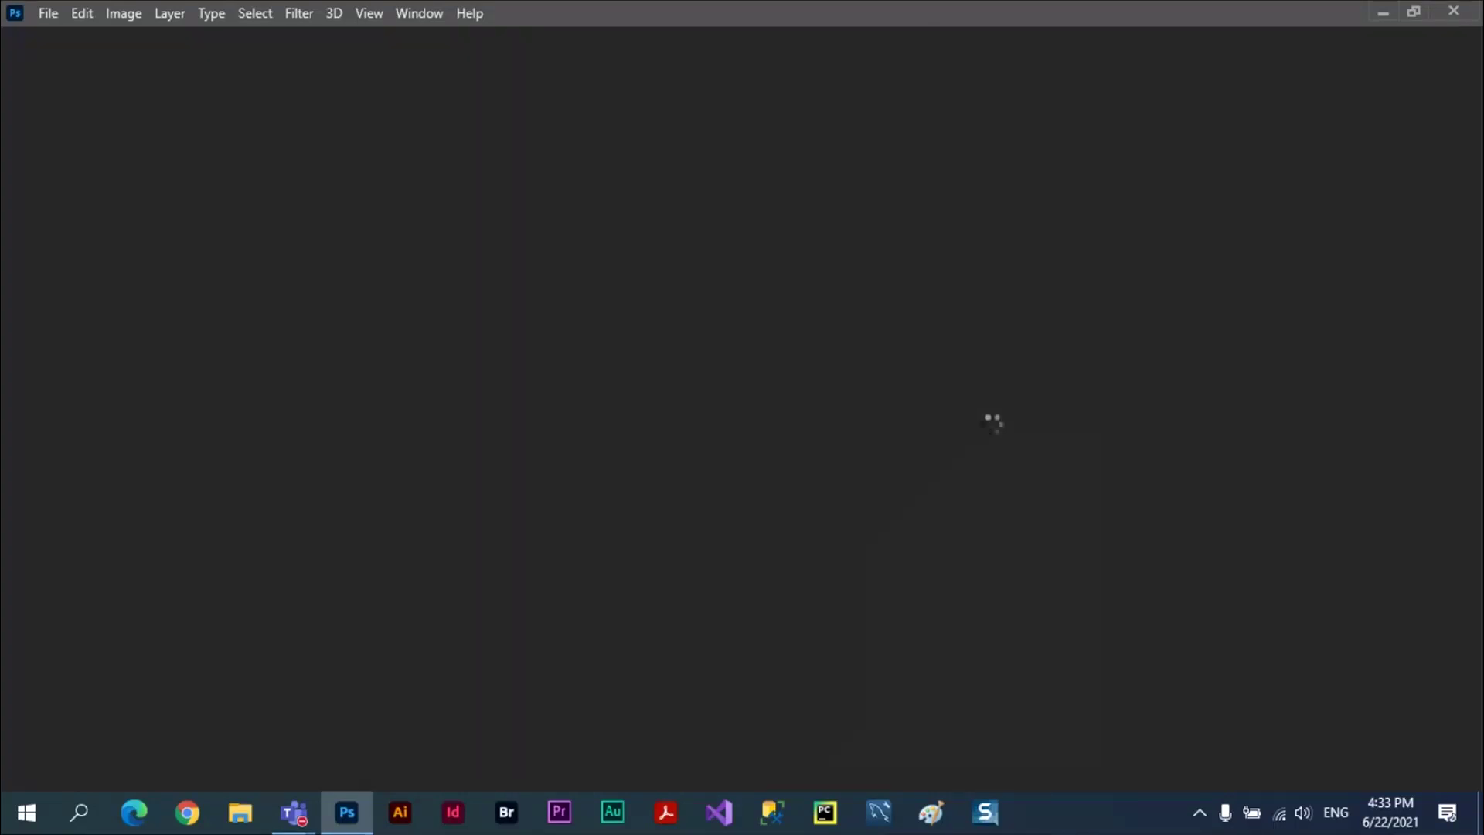
key("ctrl+s")
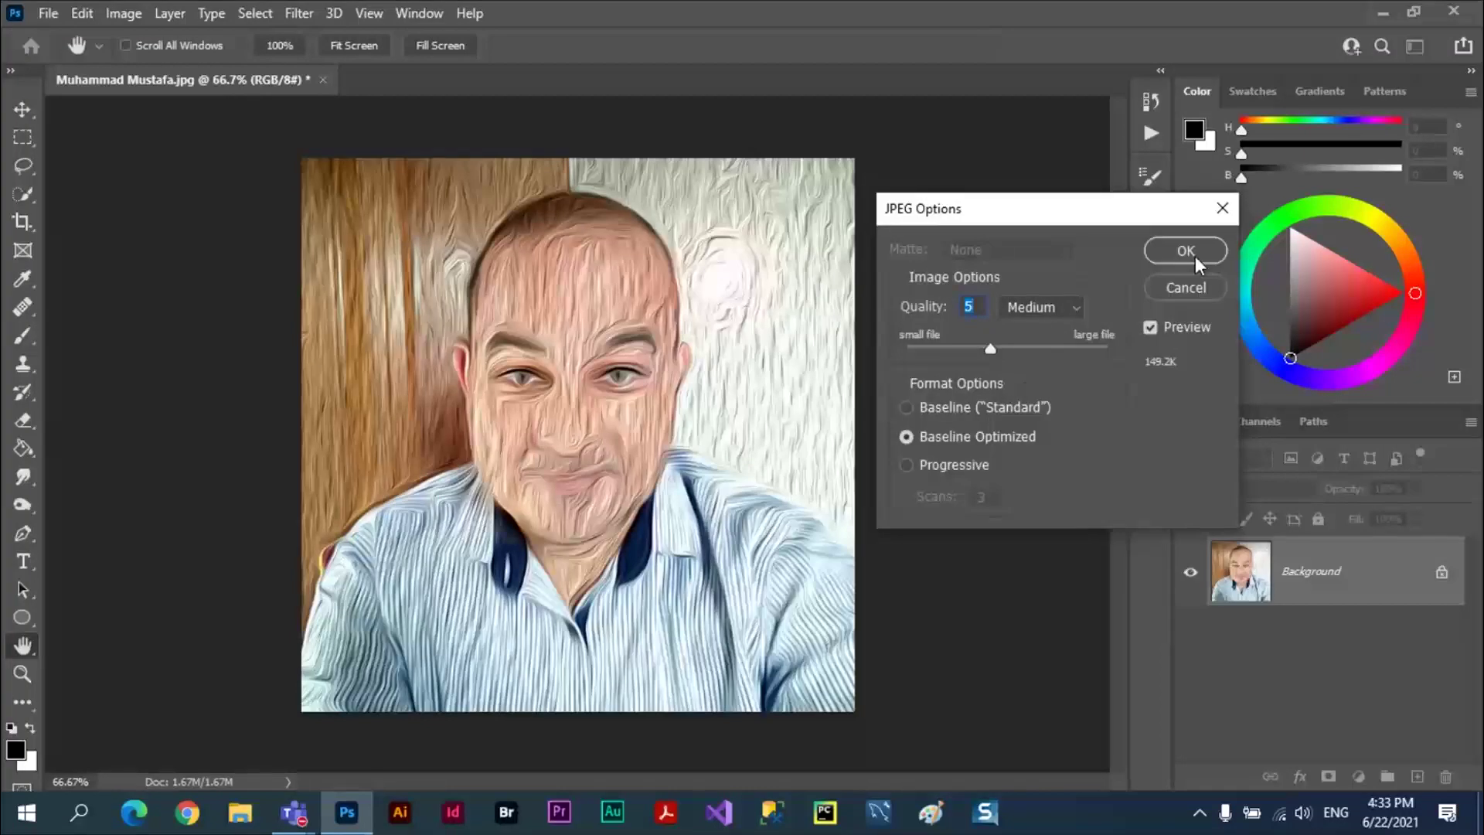
left_click(1194, 257)
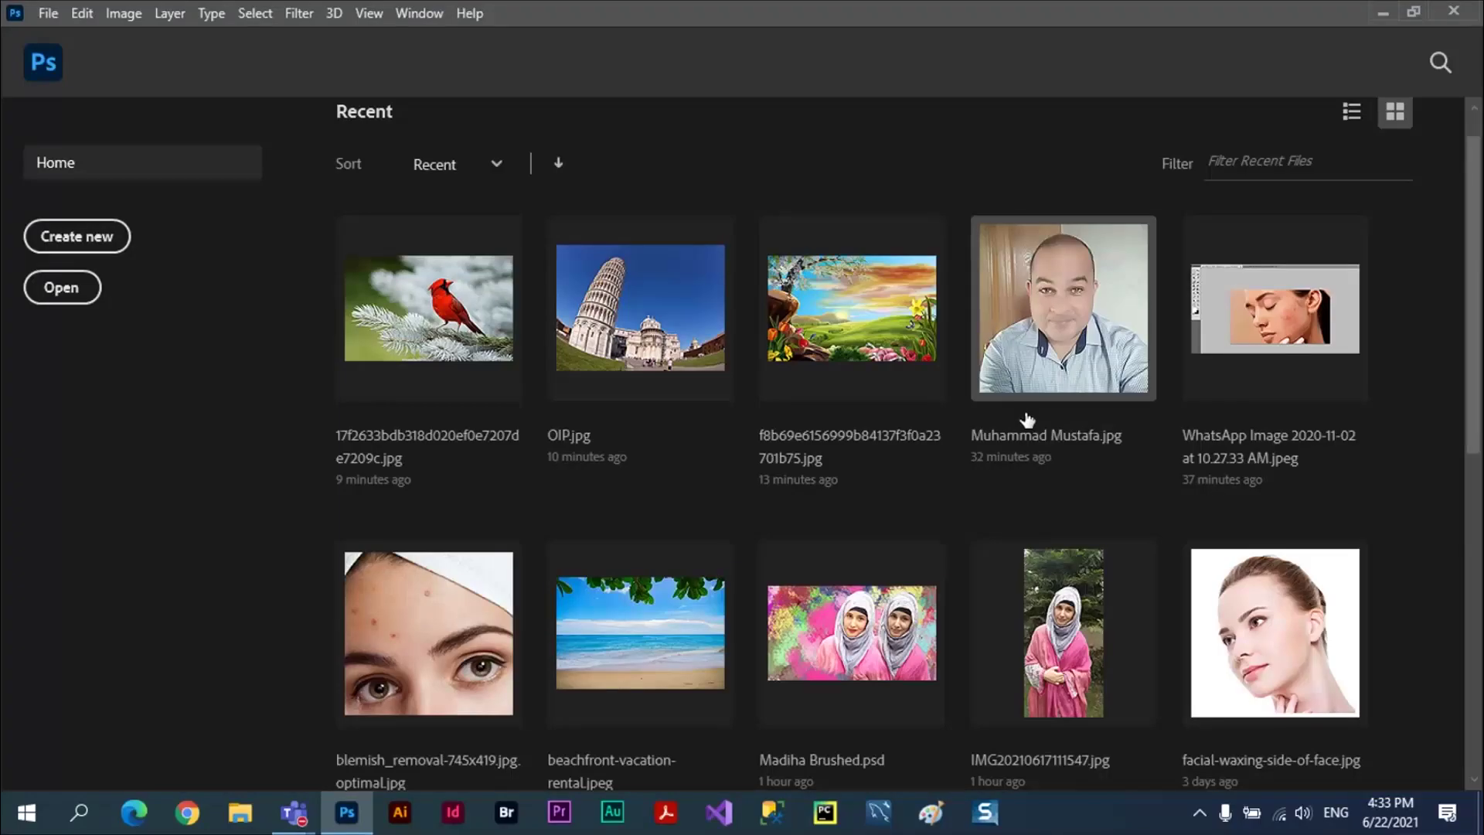
Minimize Photoshop and check the original images in the desktop's abc folder.
left_click(1382, 13)
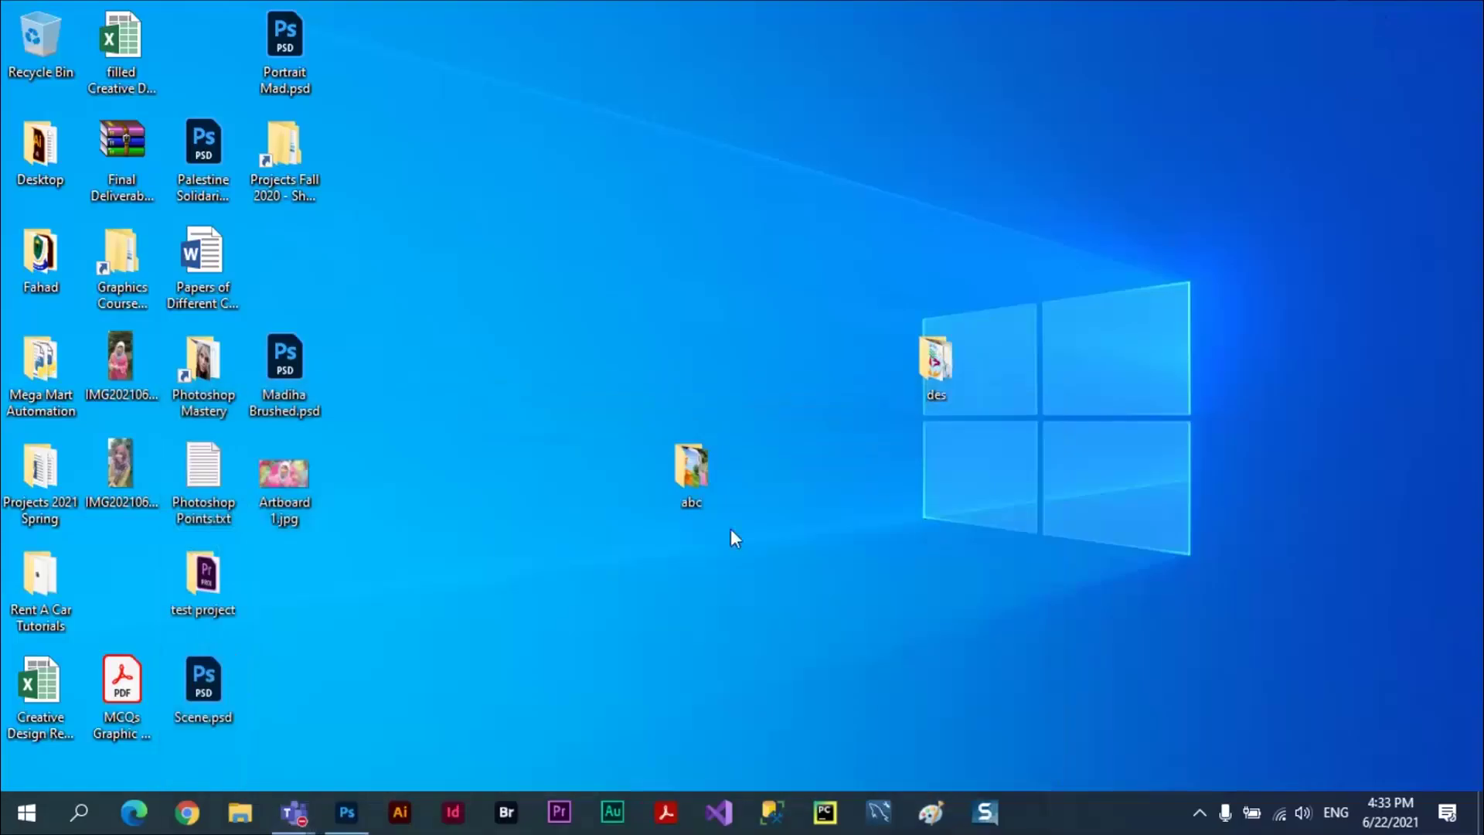
double_click(693, 474)
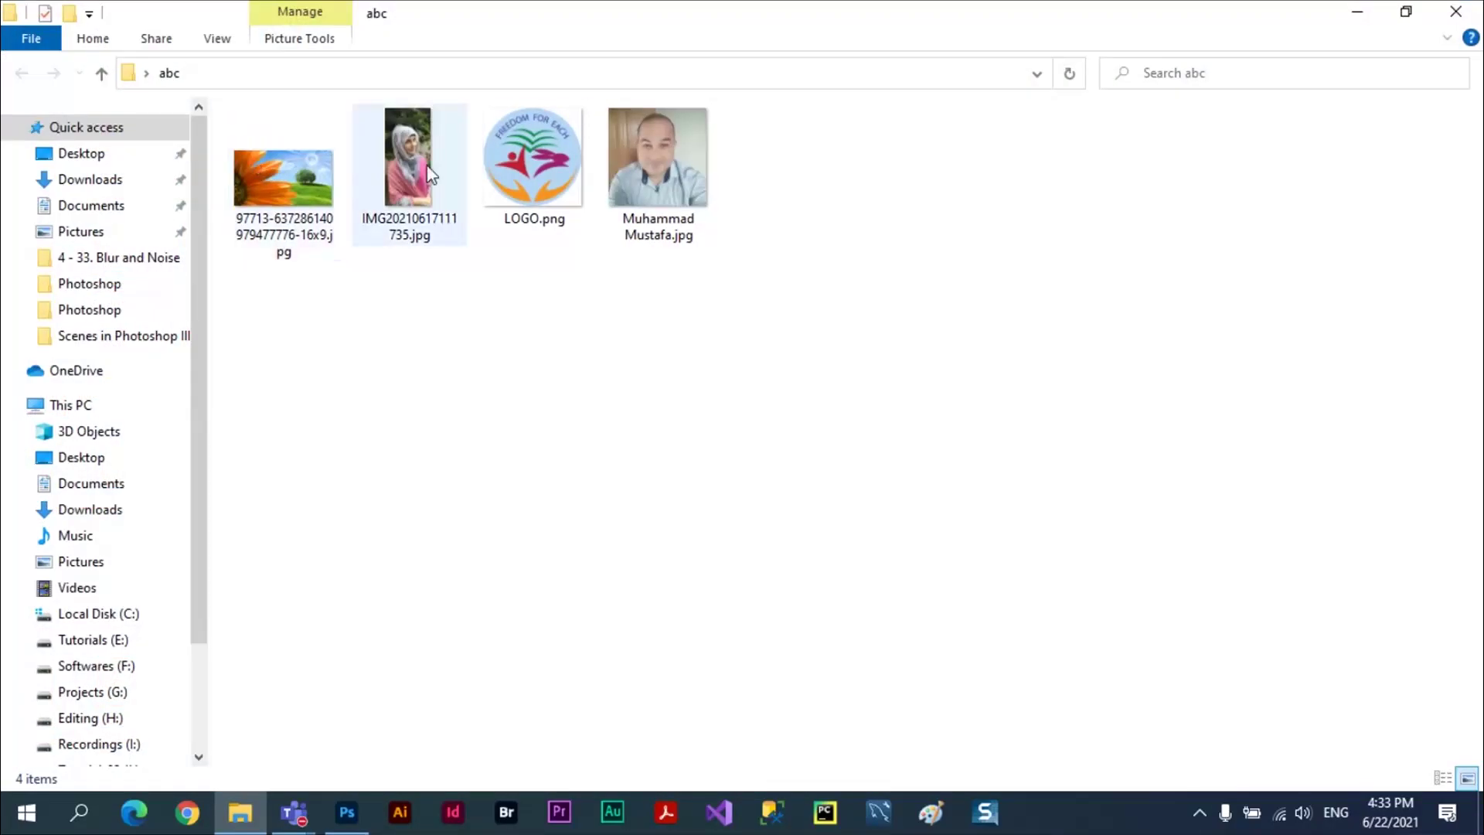
left_click(1357, 13)
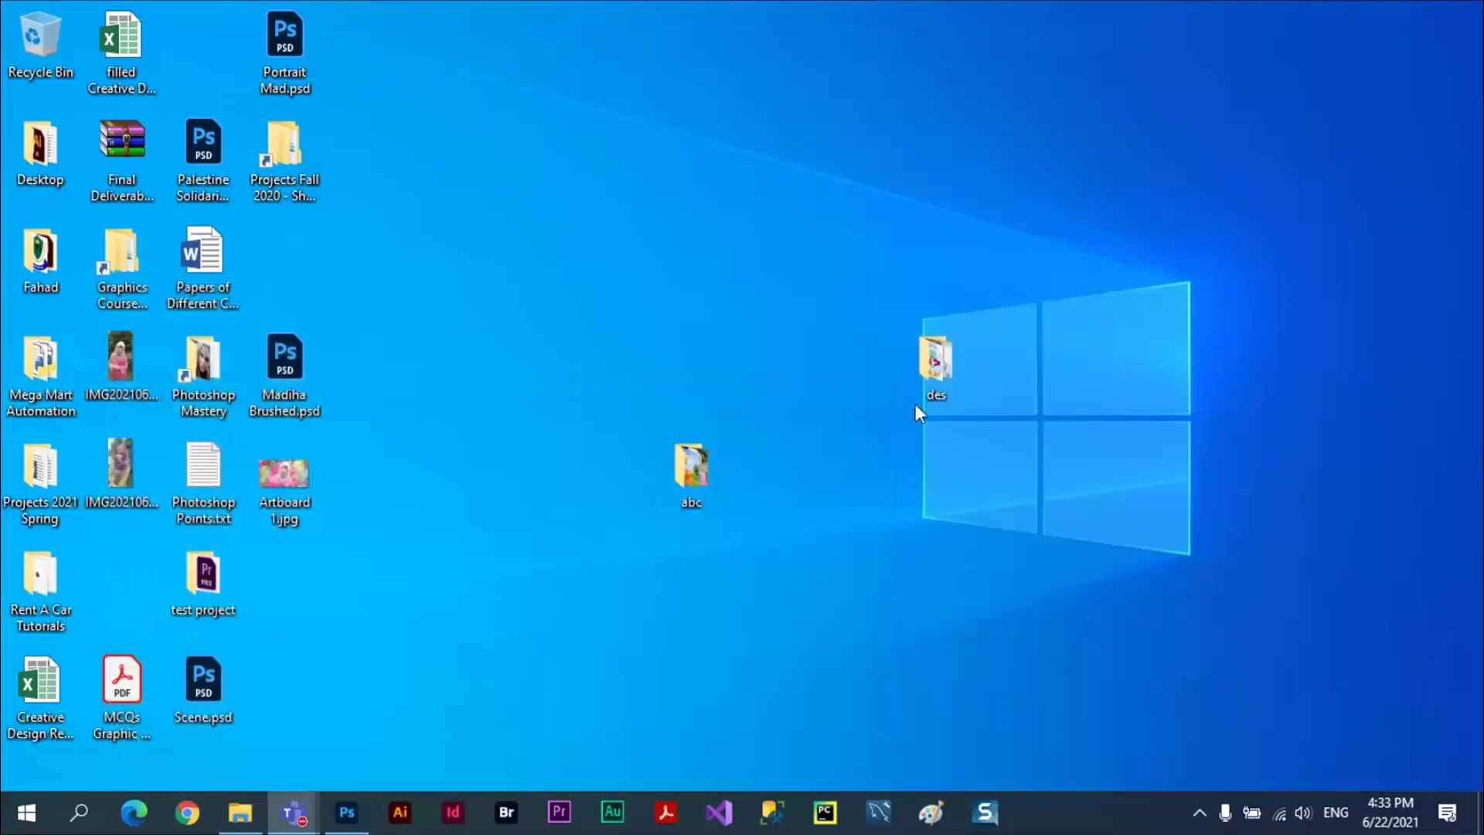
Open the desktop's des folder and view all the processed images one after another, starting with the orange flower.
double_click(946, 353)
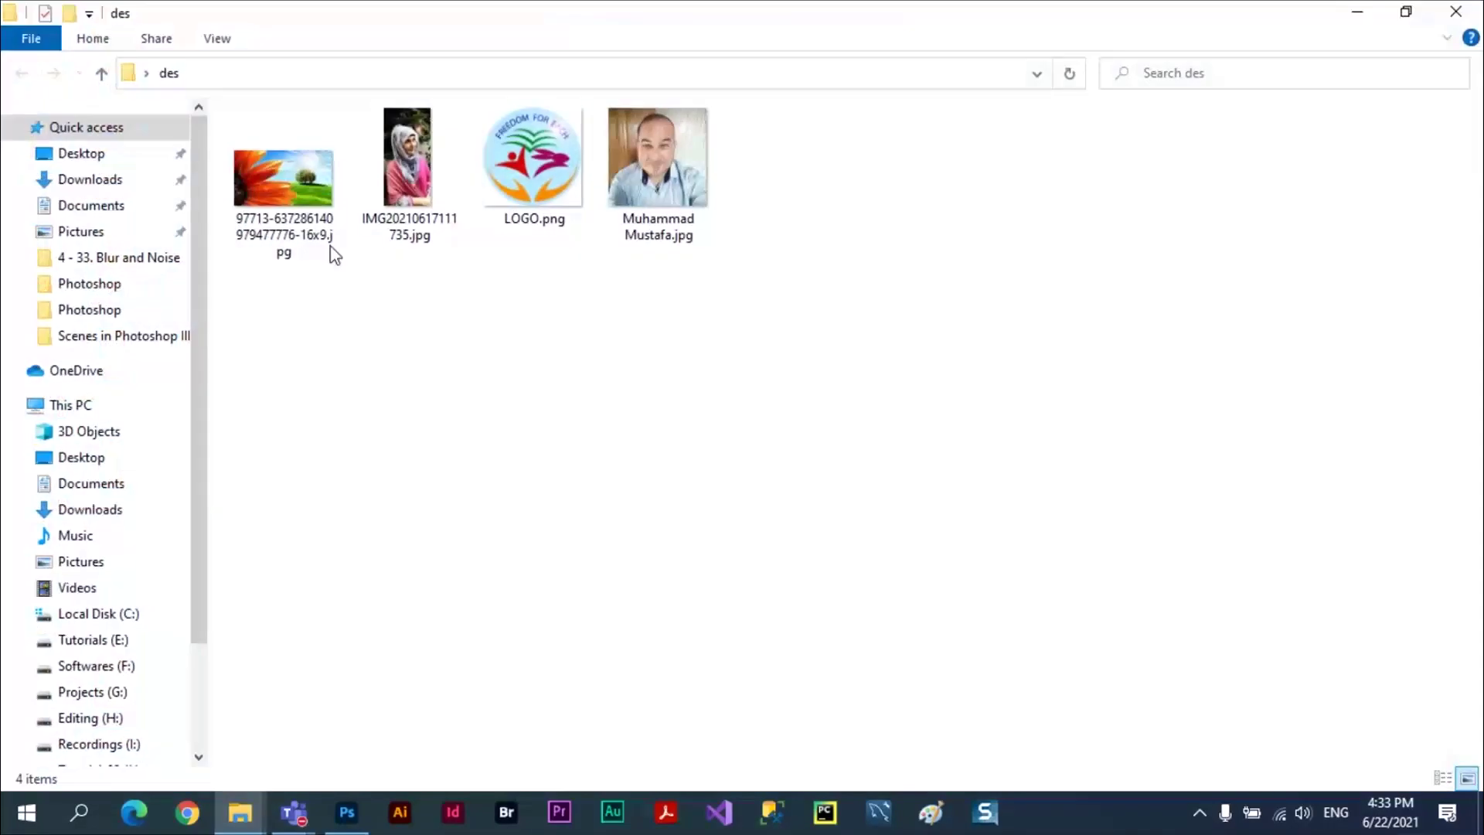
left_click(309, 201)
double_click(309, 201)
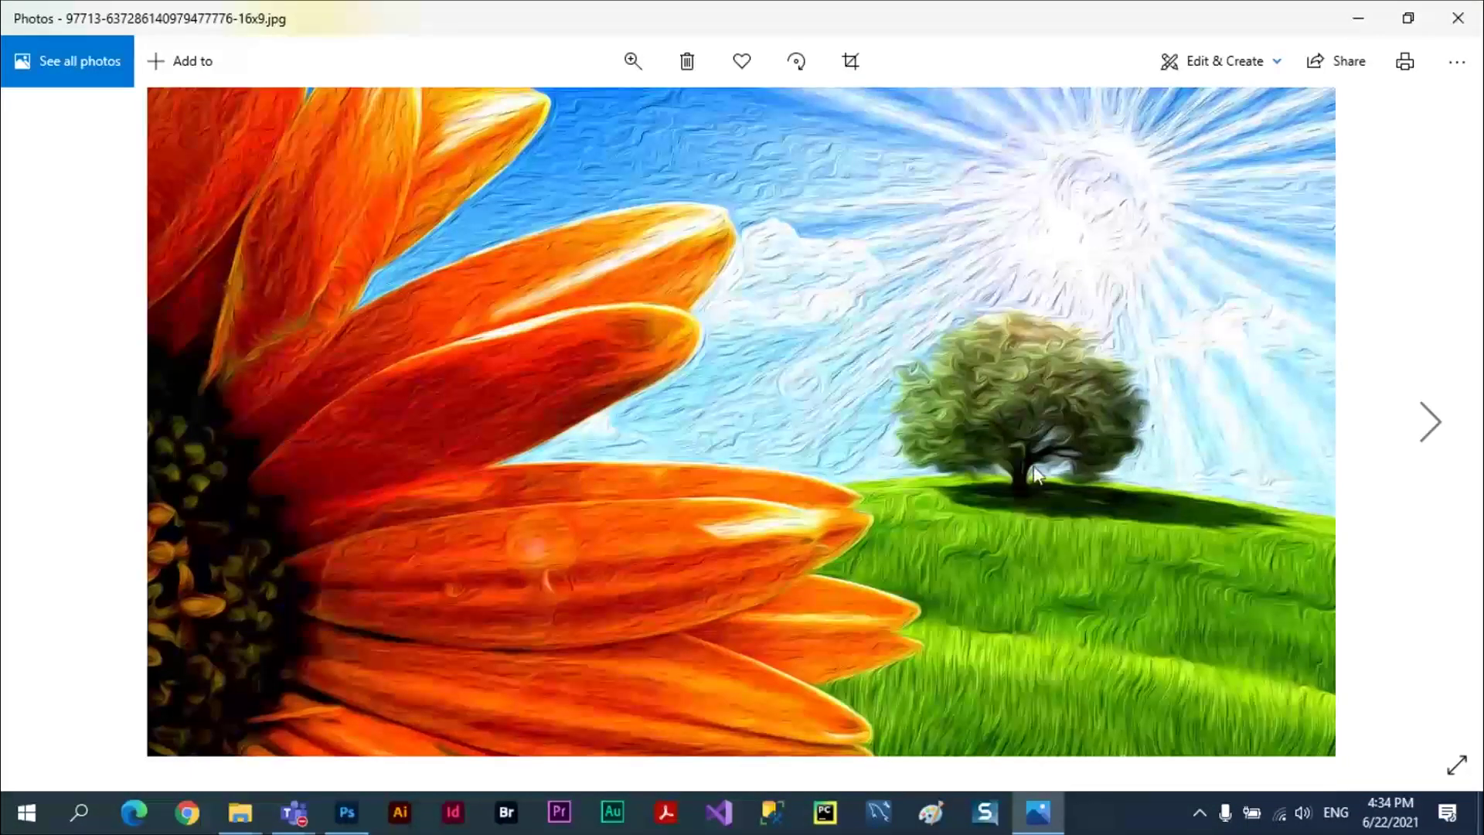
left_click(1430, 421)
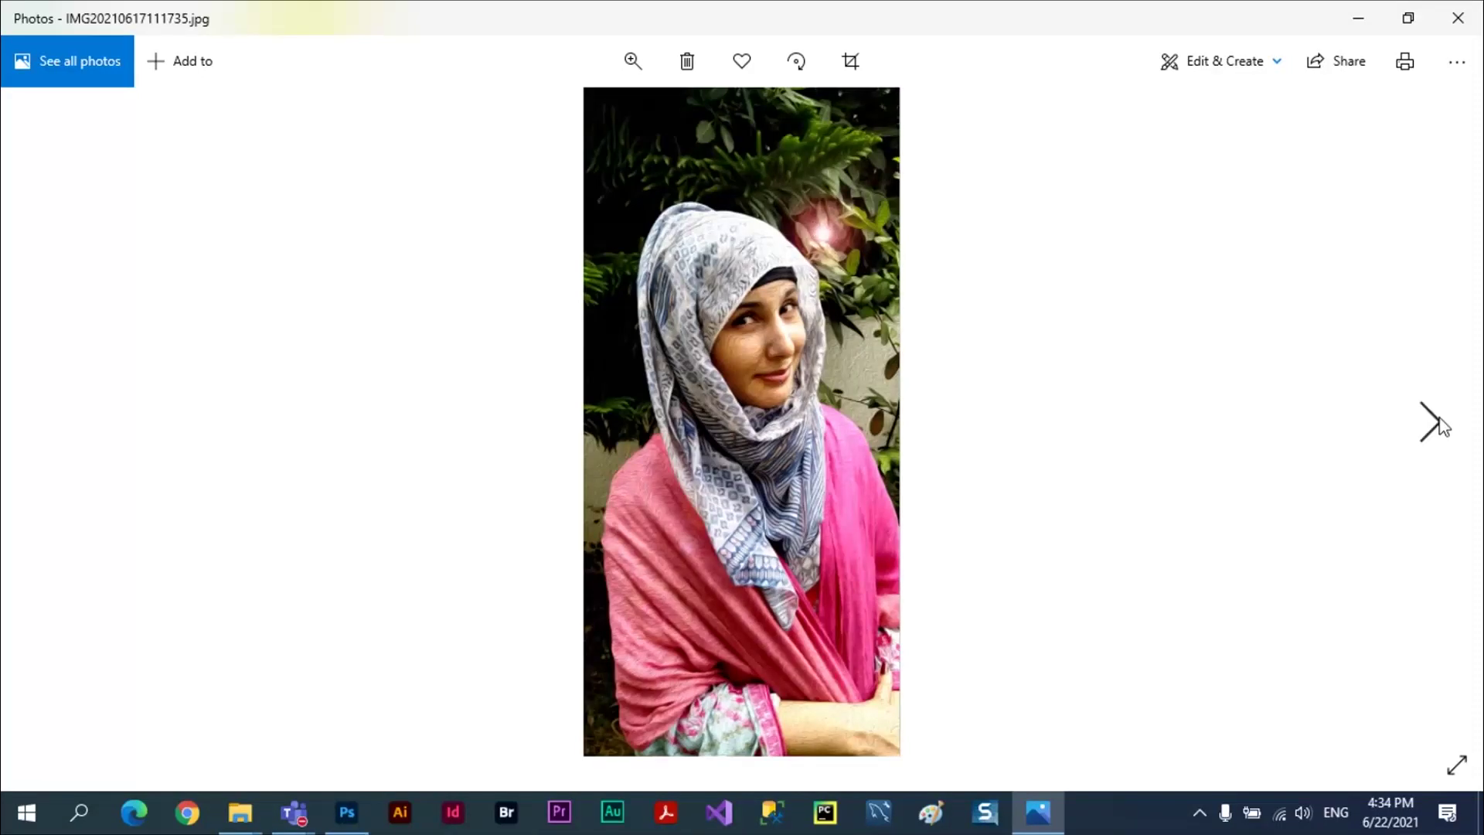
left_click(1440, 418)
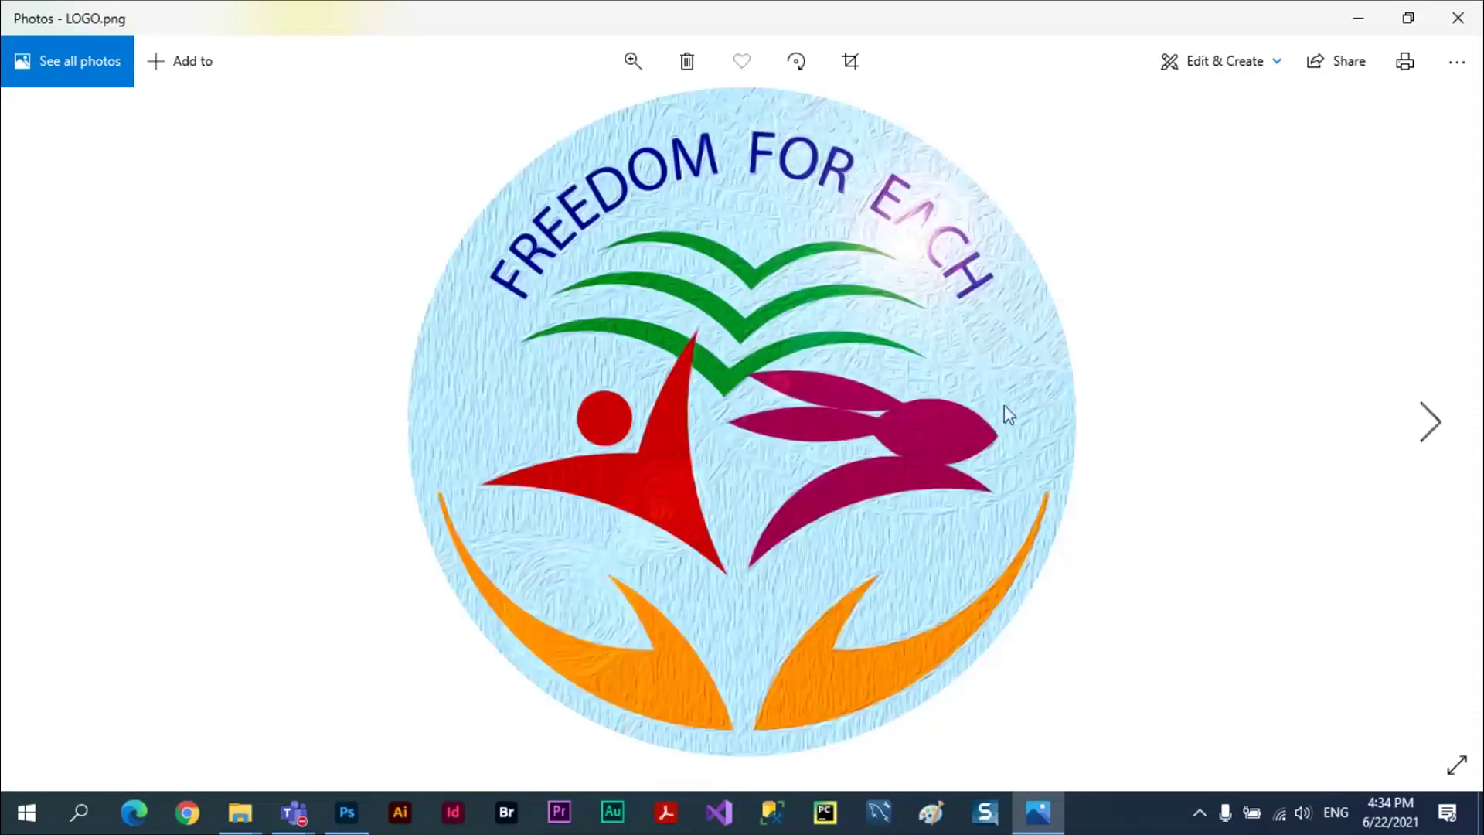
left_click(1431, 421)
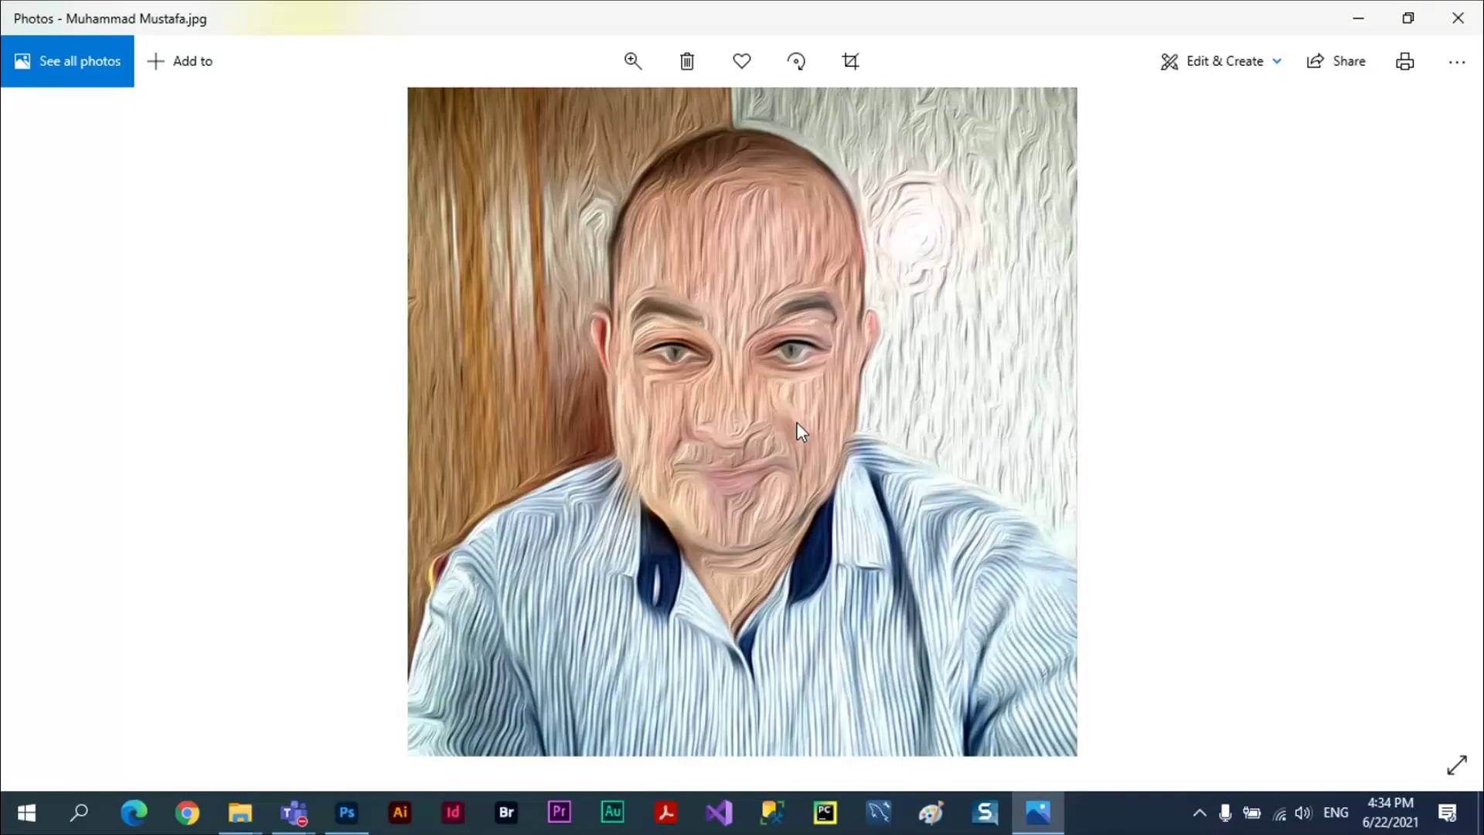
left_click(1458, 18)
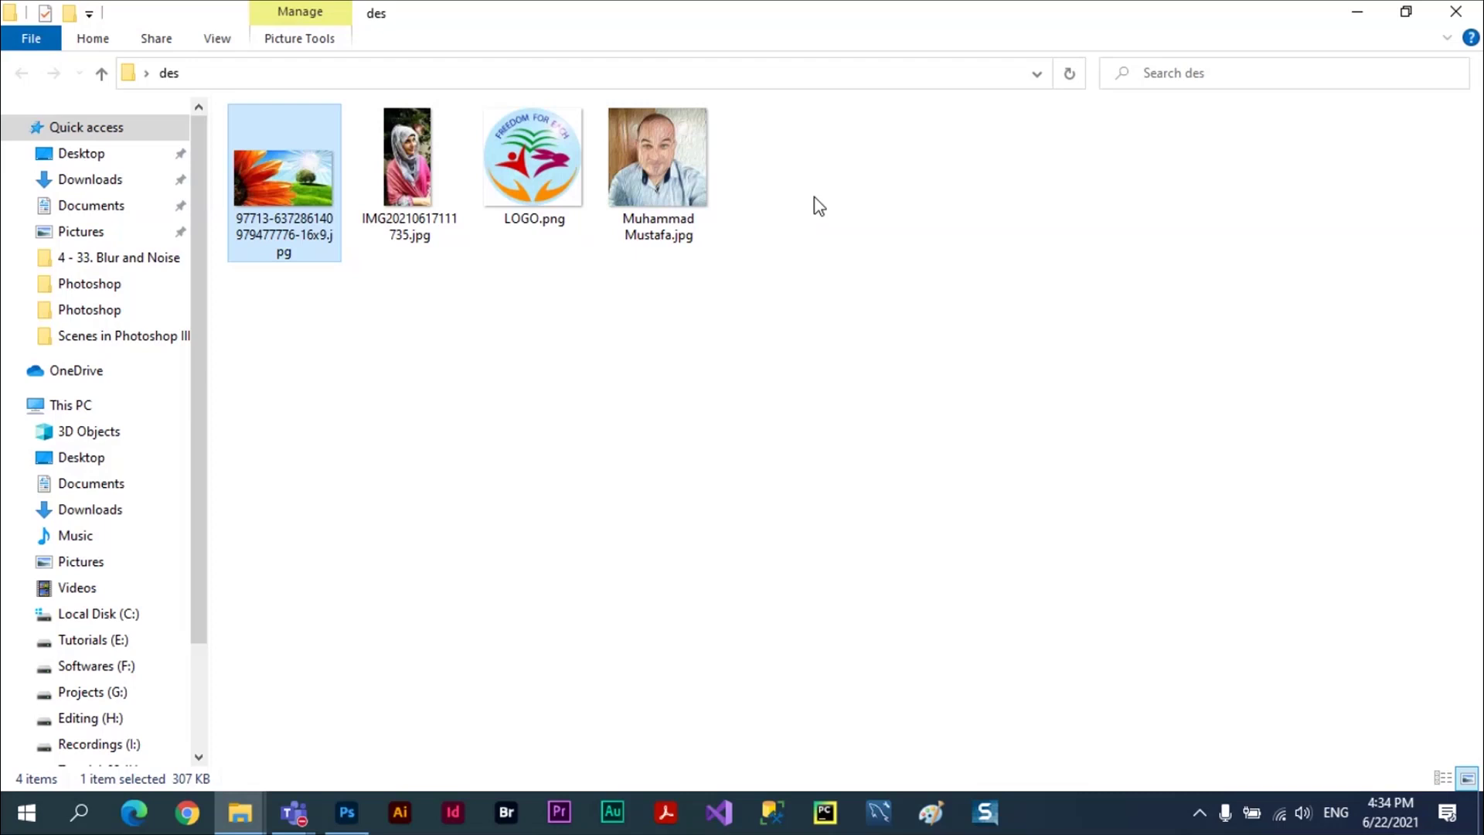
left_click(1455, 12)
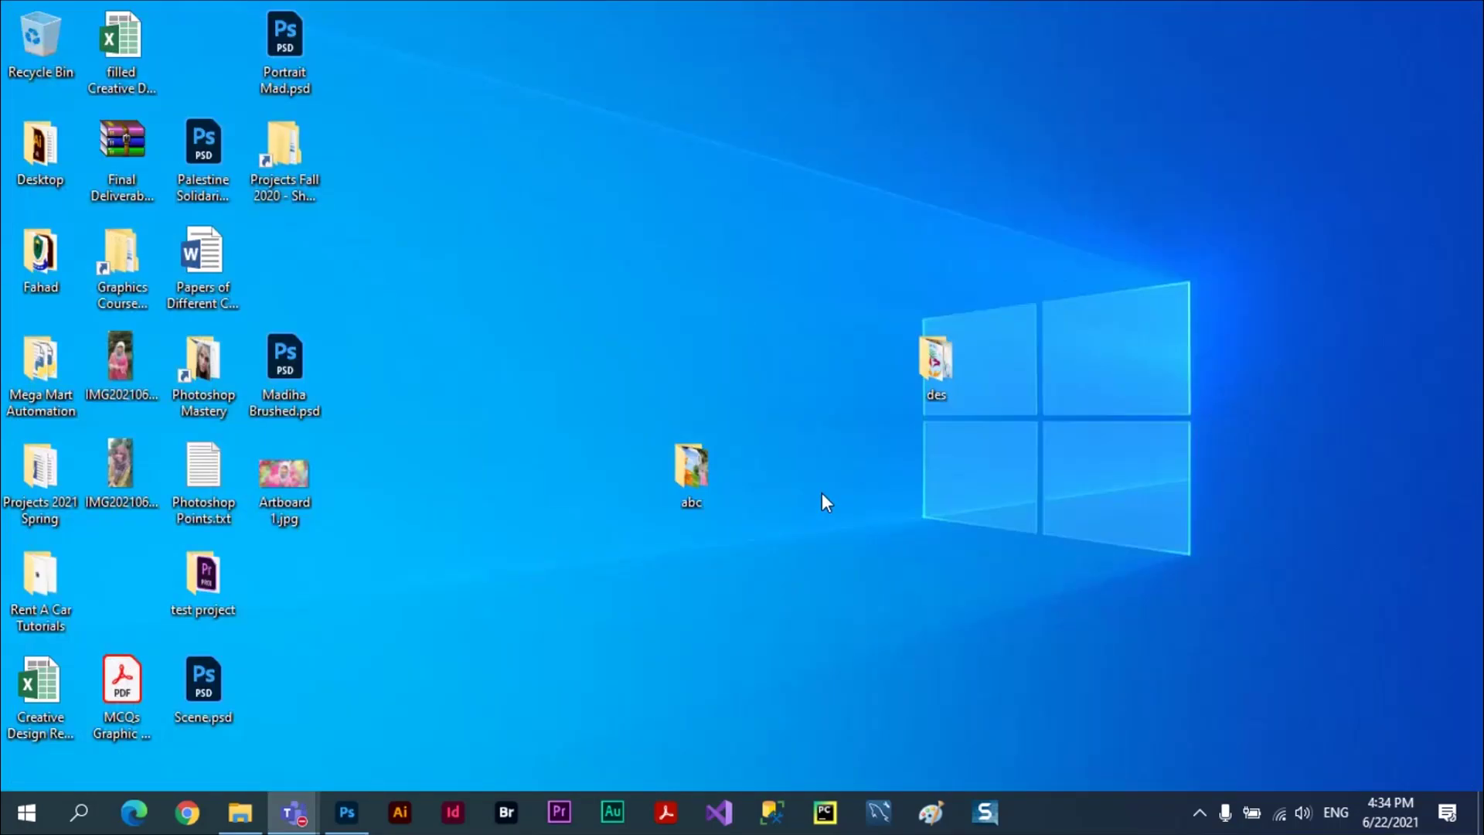
Return to Photoshop and play the "lense and color" action from my set on the landscape image f8b69e6156999b84137f3f0a23701b75.jpg.
left_click(350, 829)
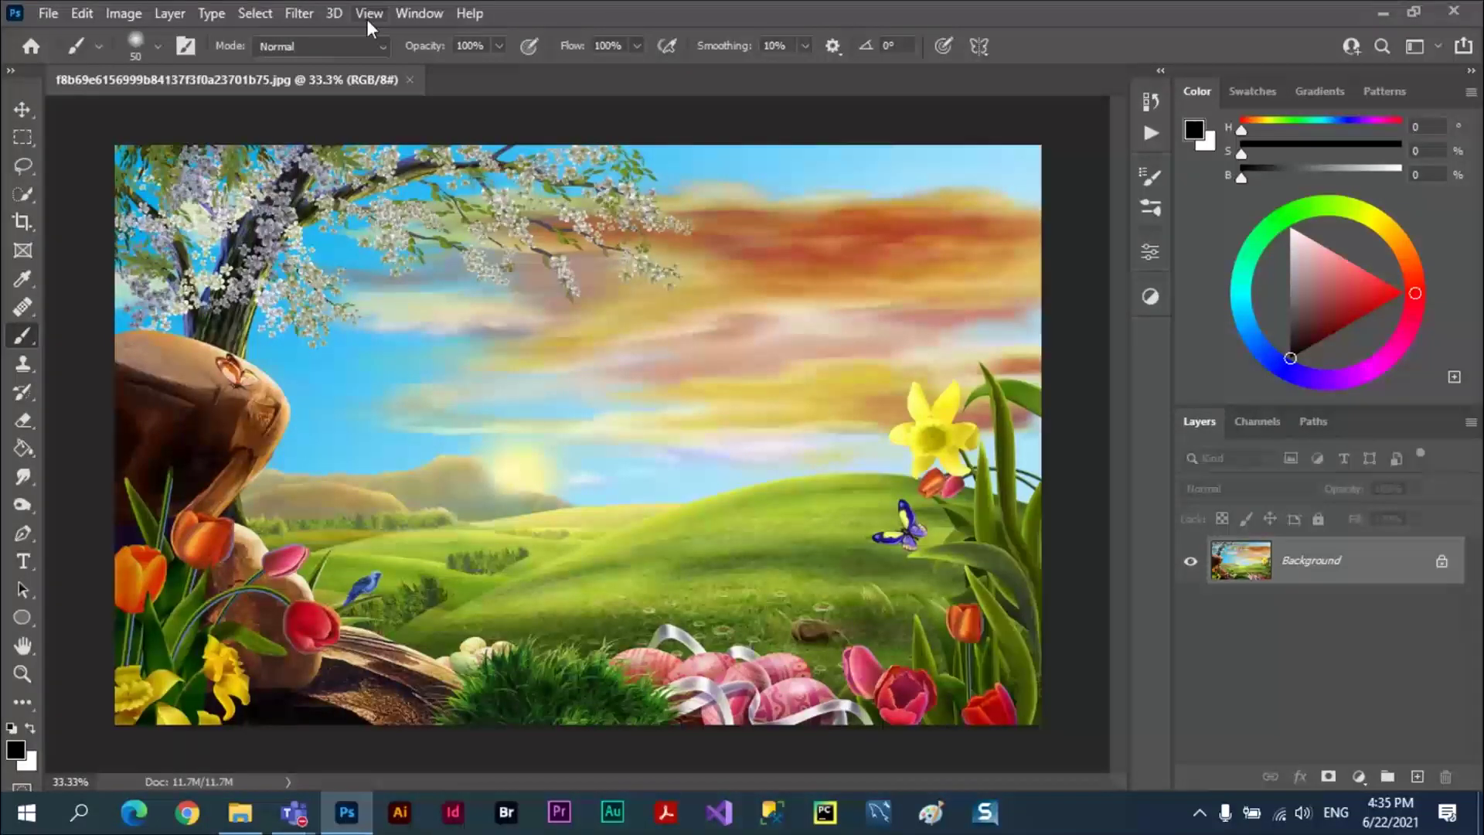
left_click(414, 12)
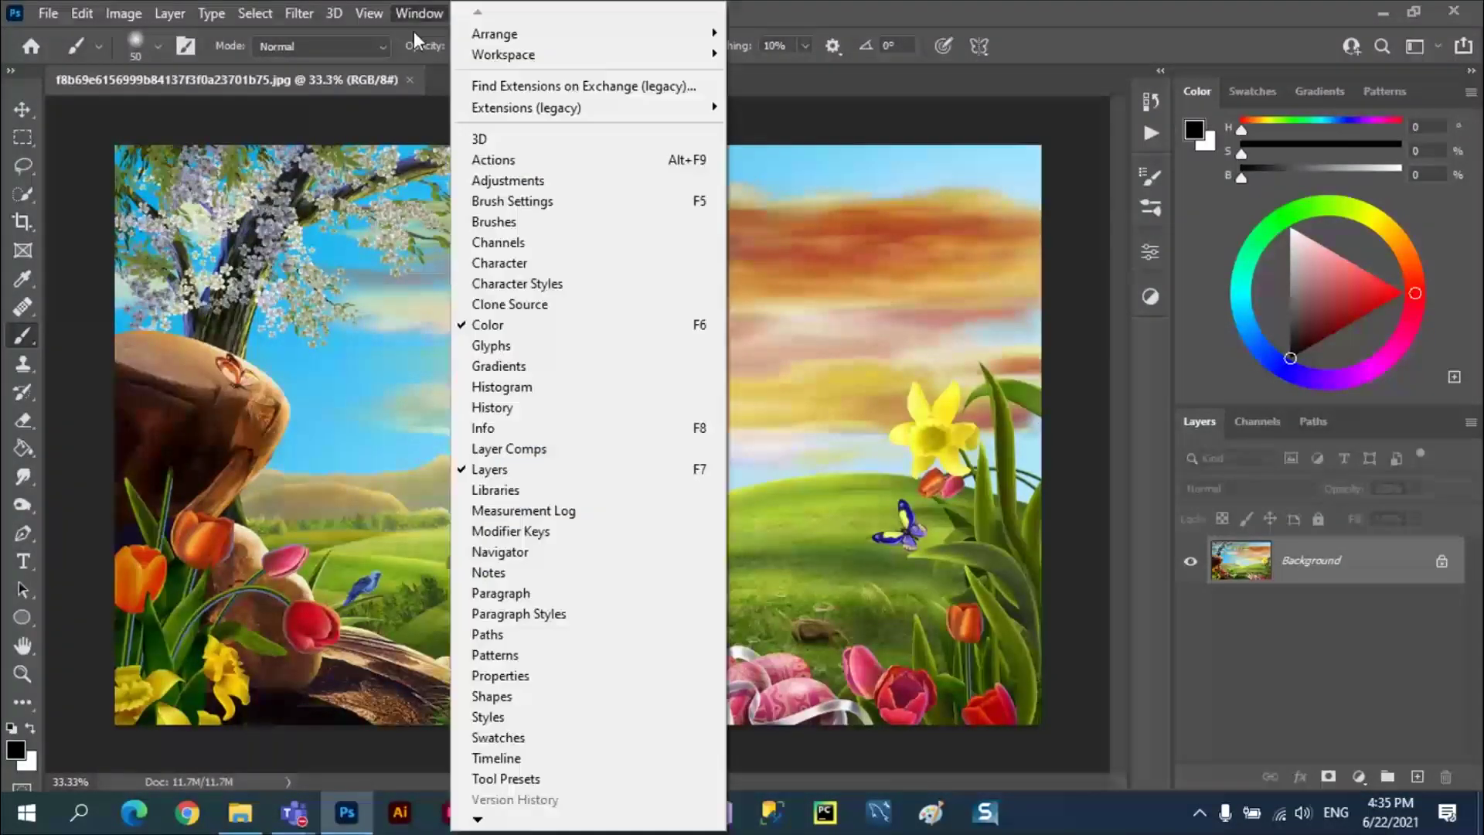
left_click(482, 160)
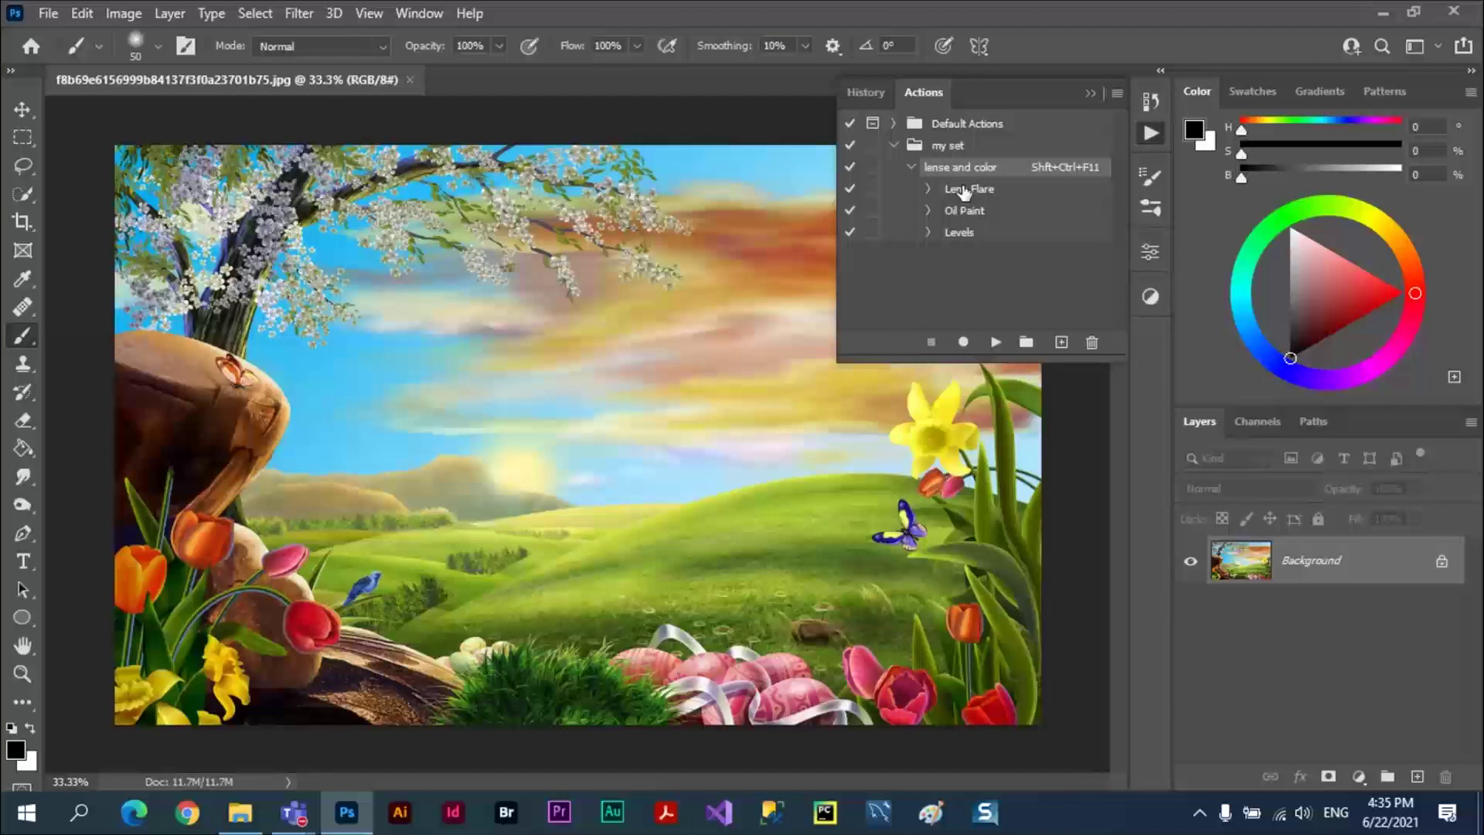
left_click(997, 342)
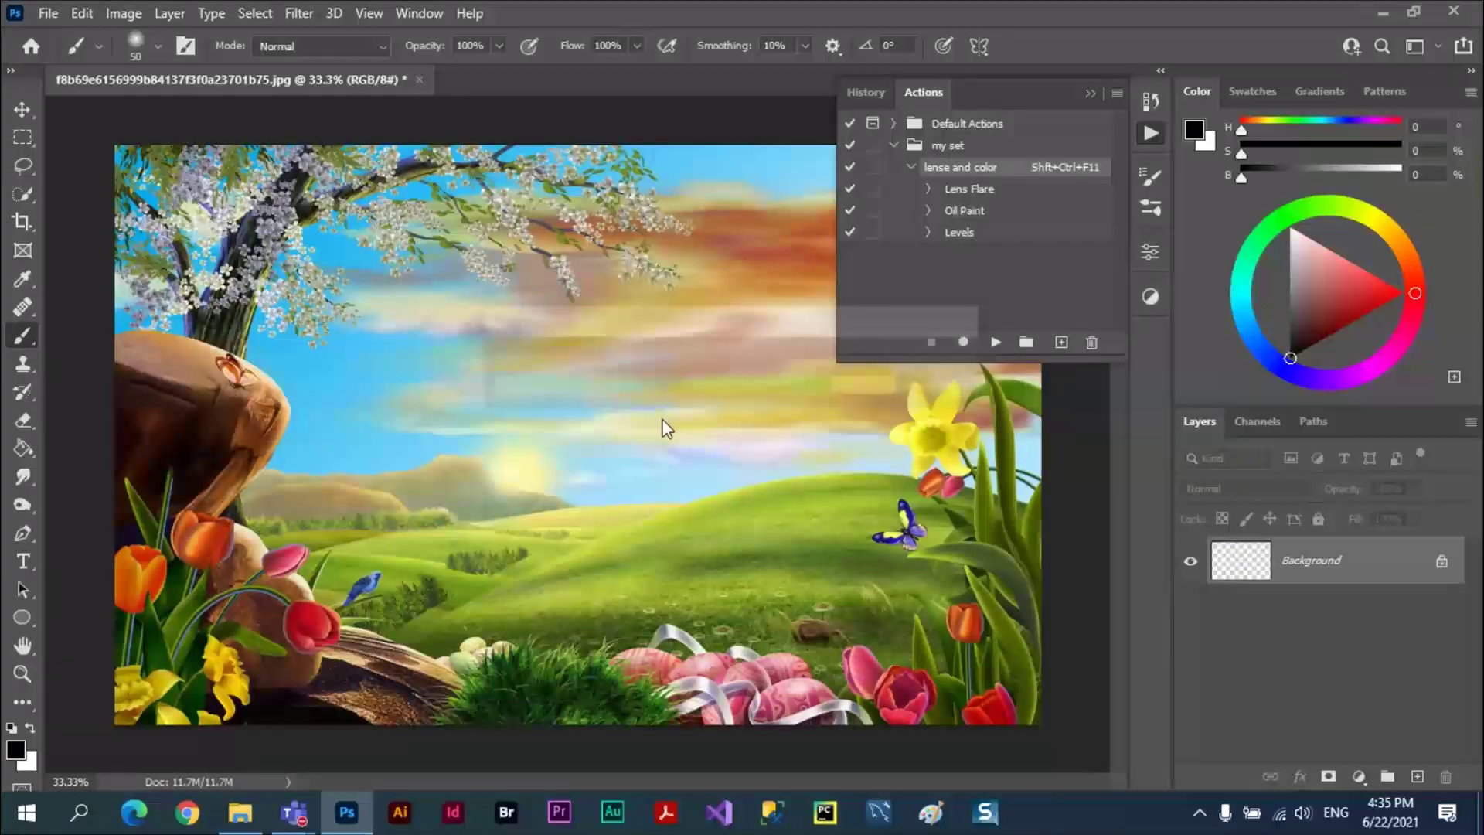
Resume recording the "lense and color" action after its Levels step and add a new empty layer.
left_click(957, 235)
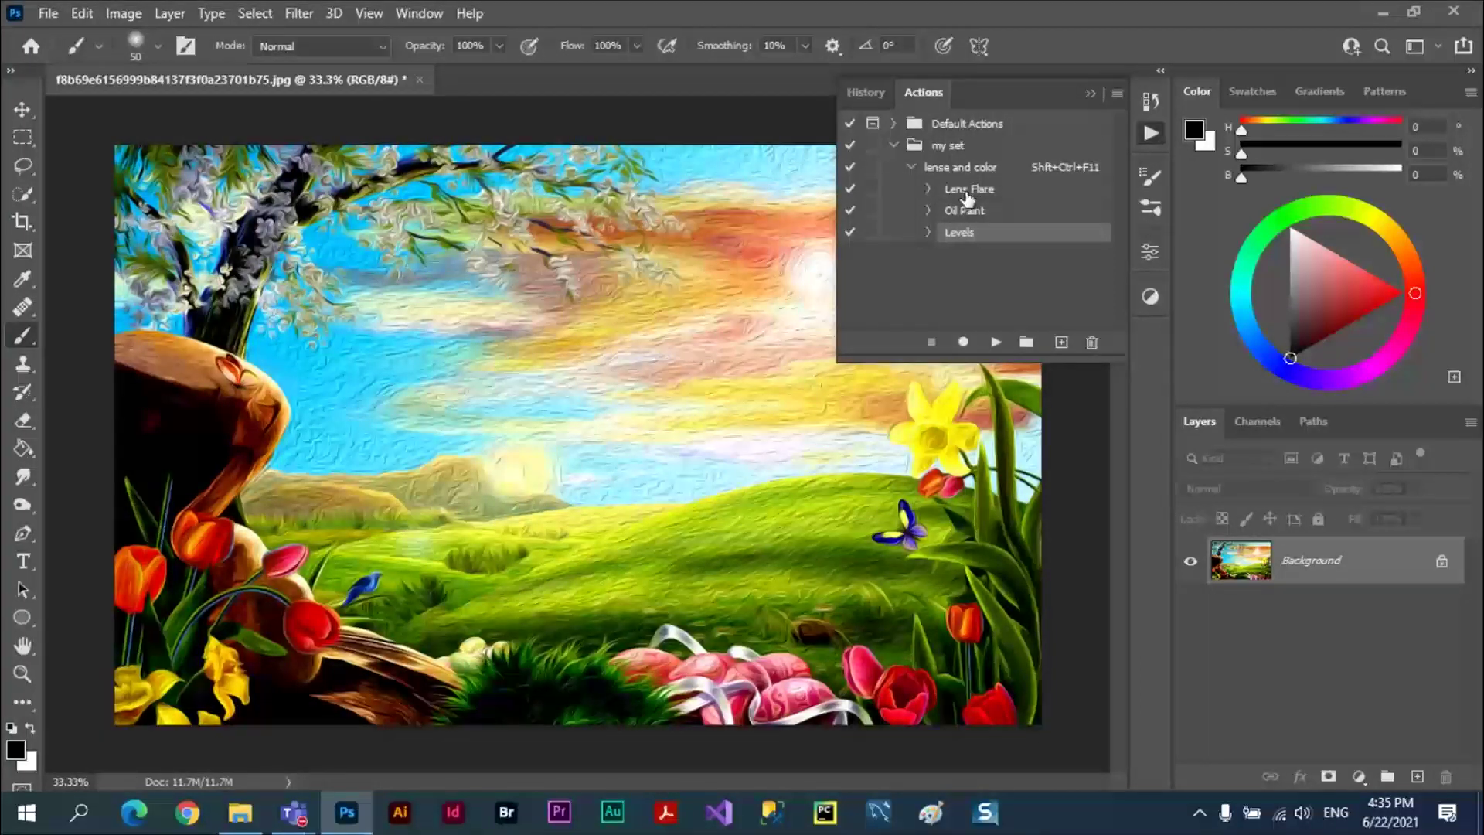
left_click(963, 342)
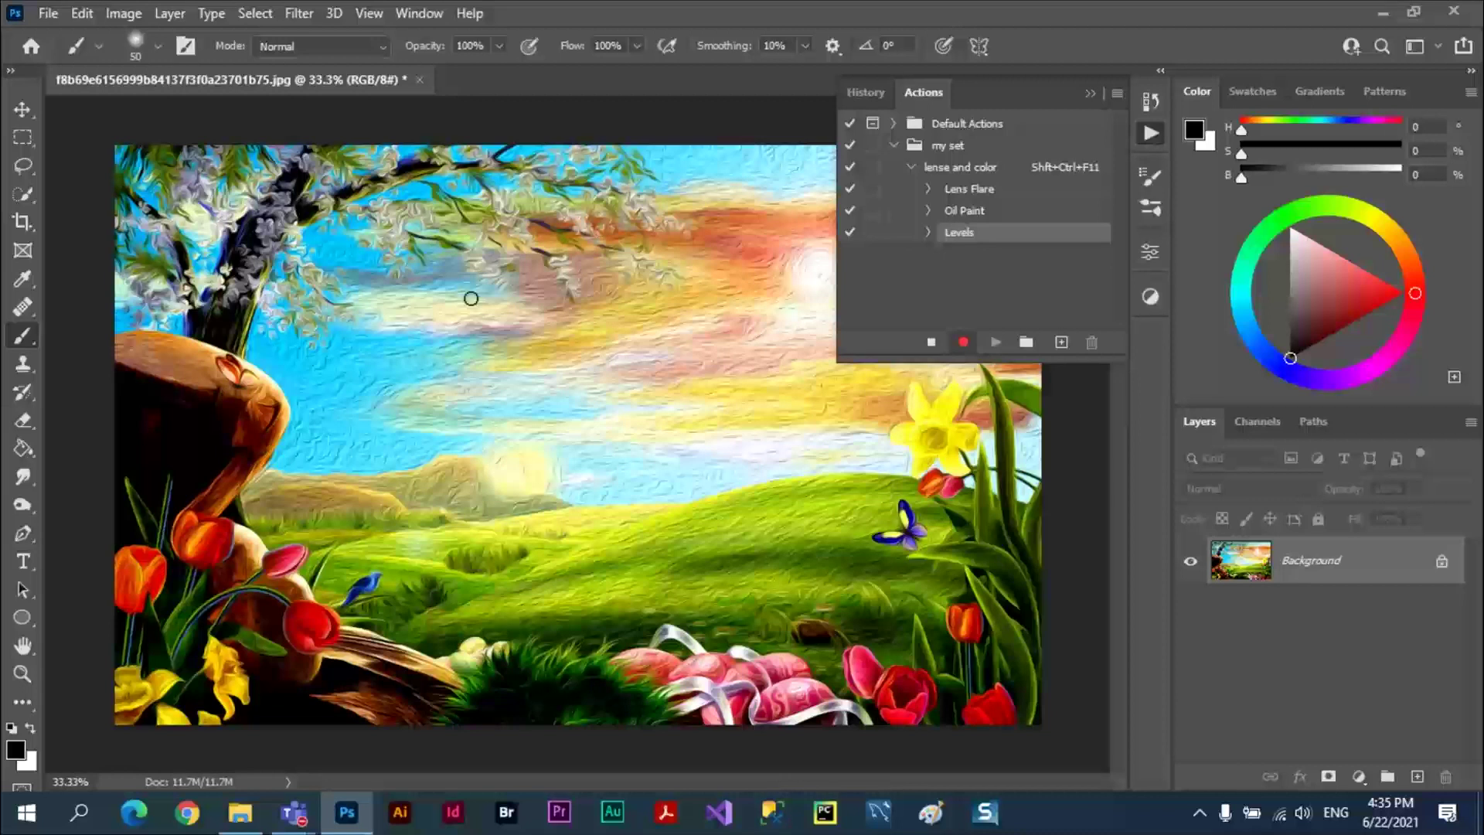
left_click(1418, 780)
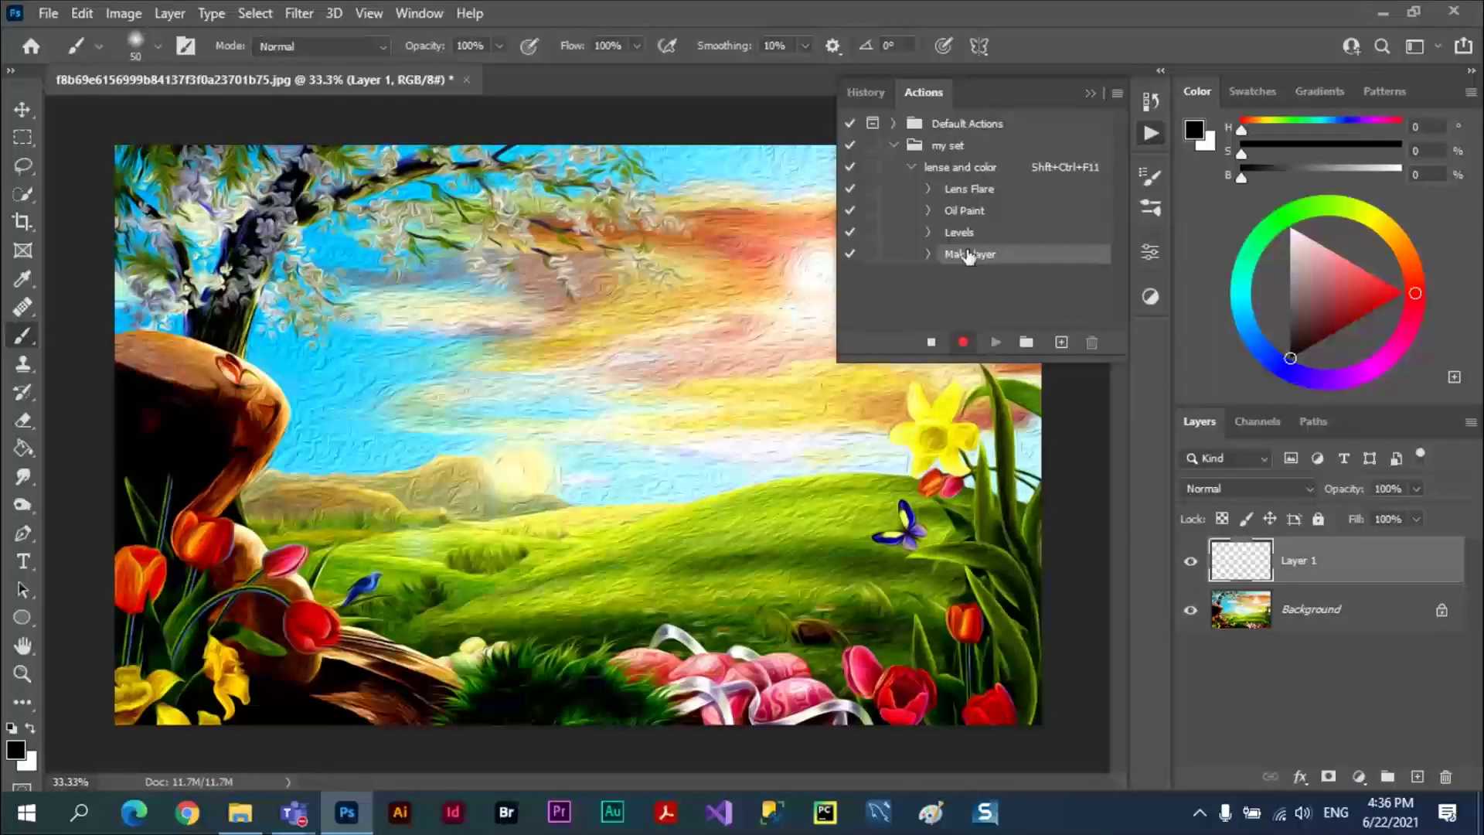
Try to save the image as a JPEG under its existing name in the Photoshop Stuff folder, declining to replace the original.
left_click(46, 20)
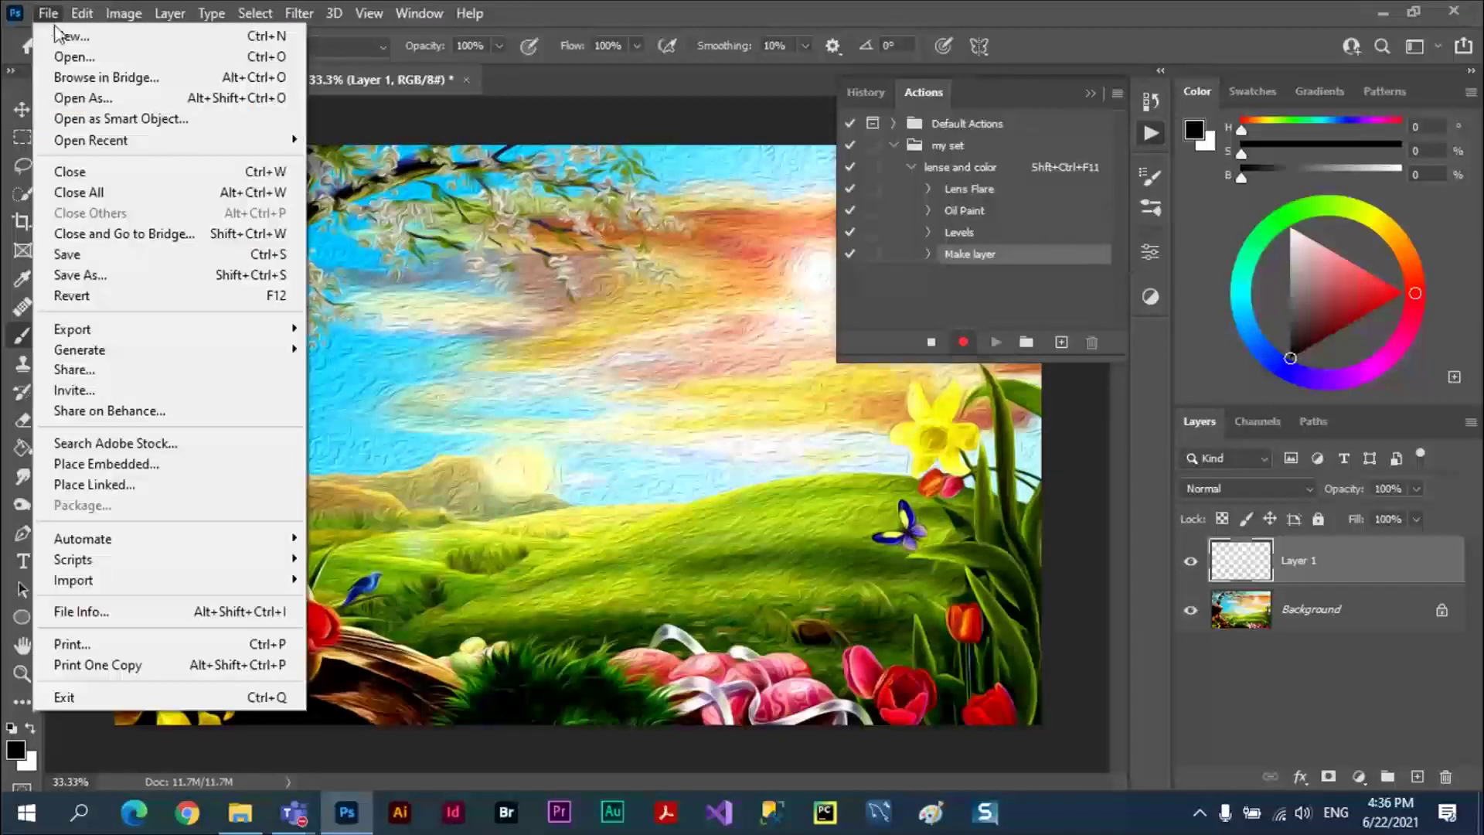
left_click(101, 261)
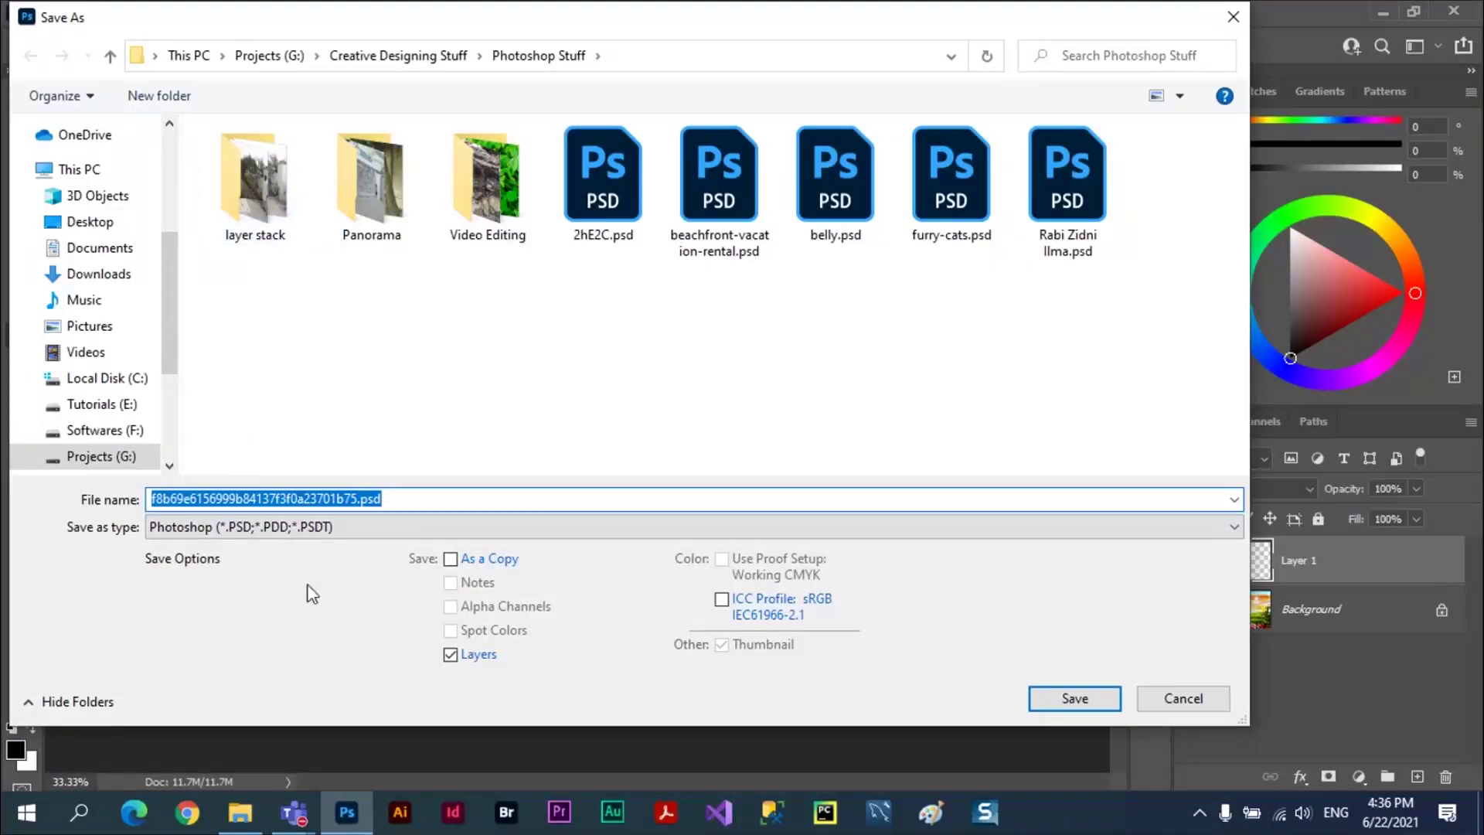
left_click(1234, 533)
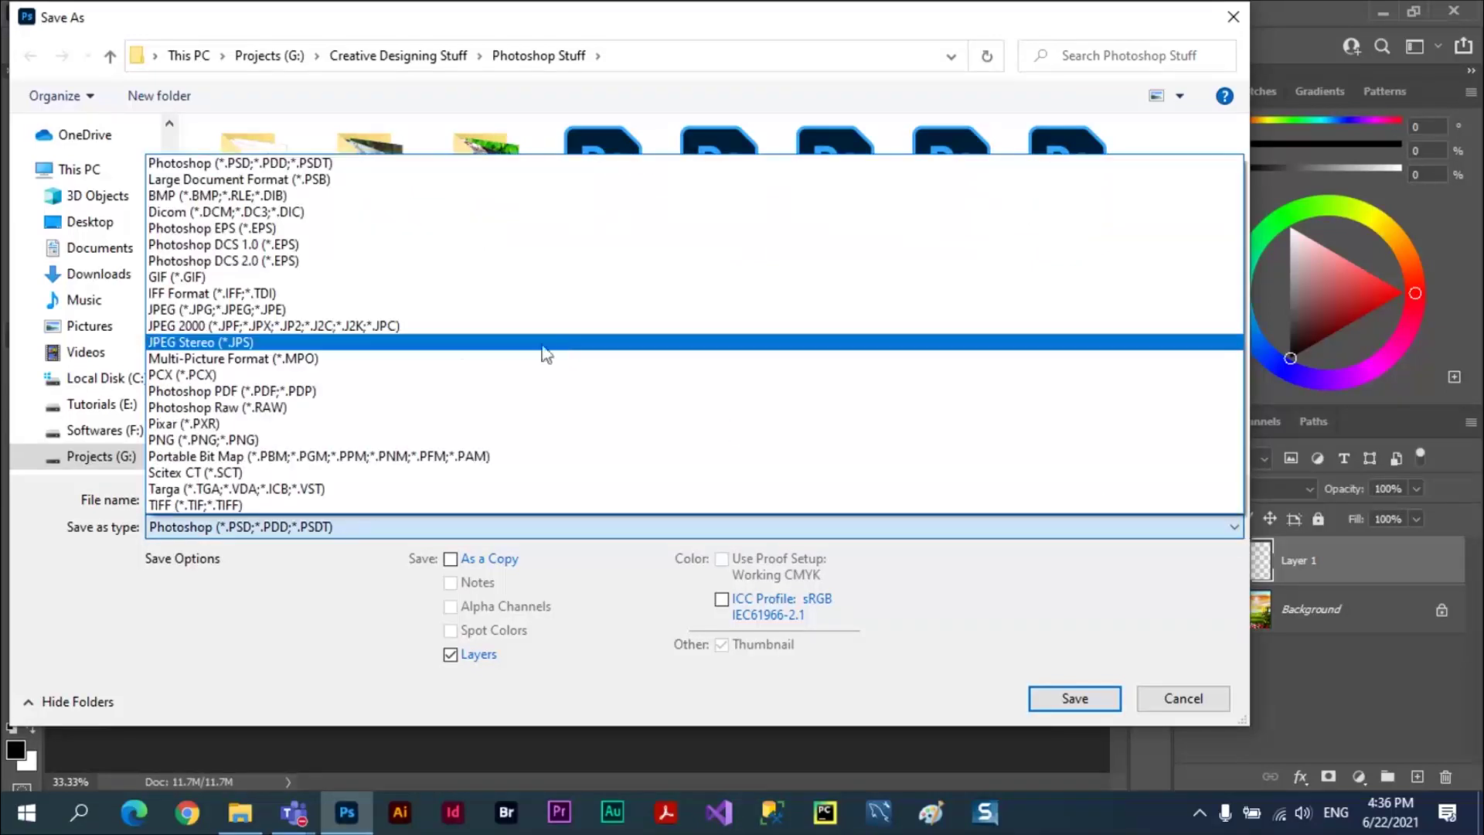
left_click(307, 309)
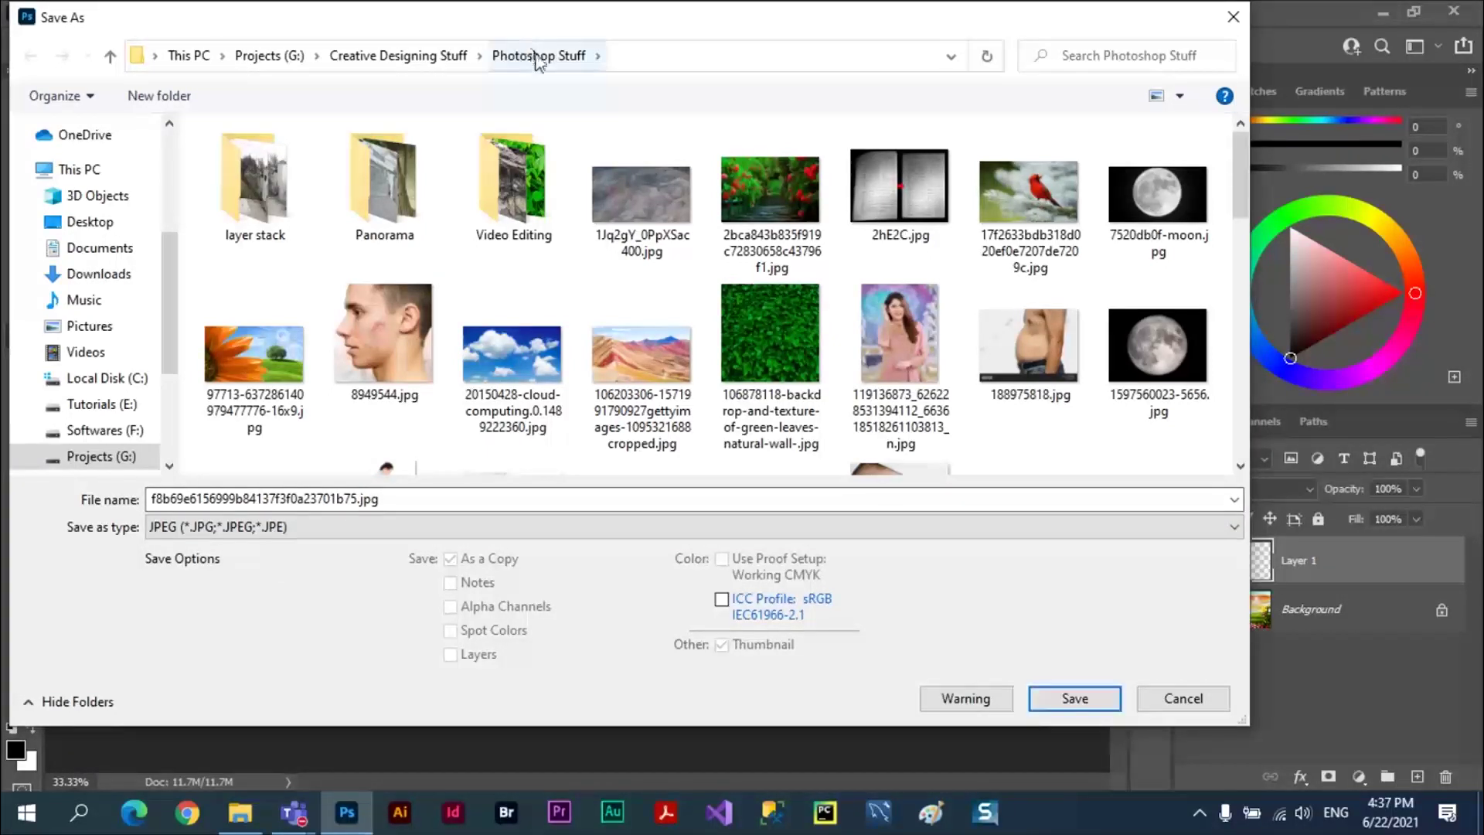
left_click(1068, 700)
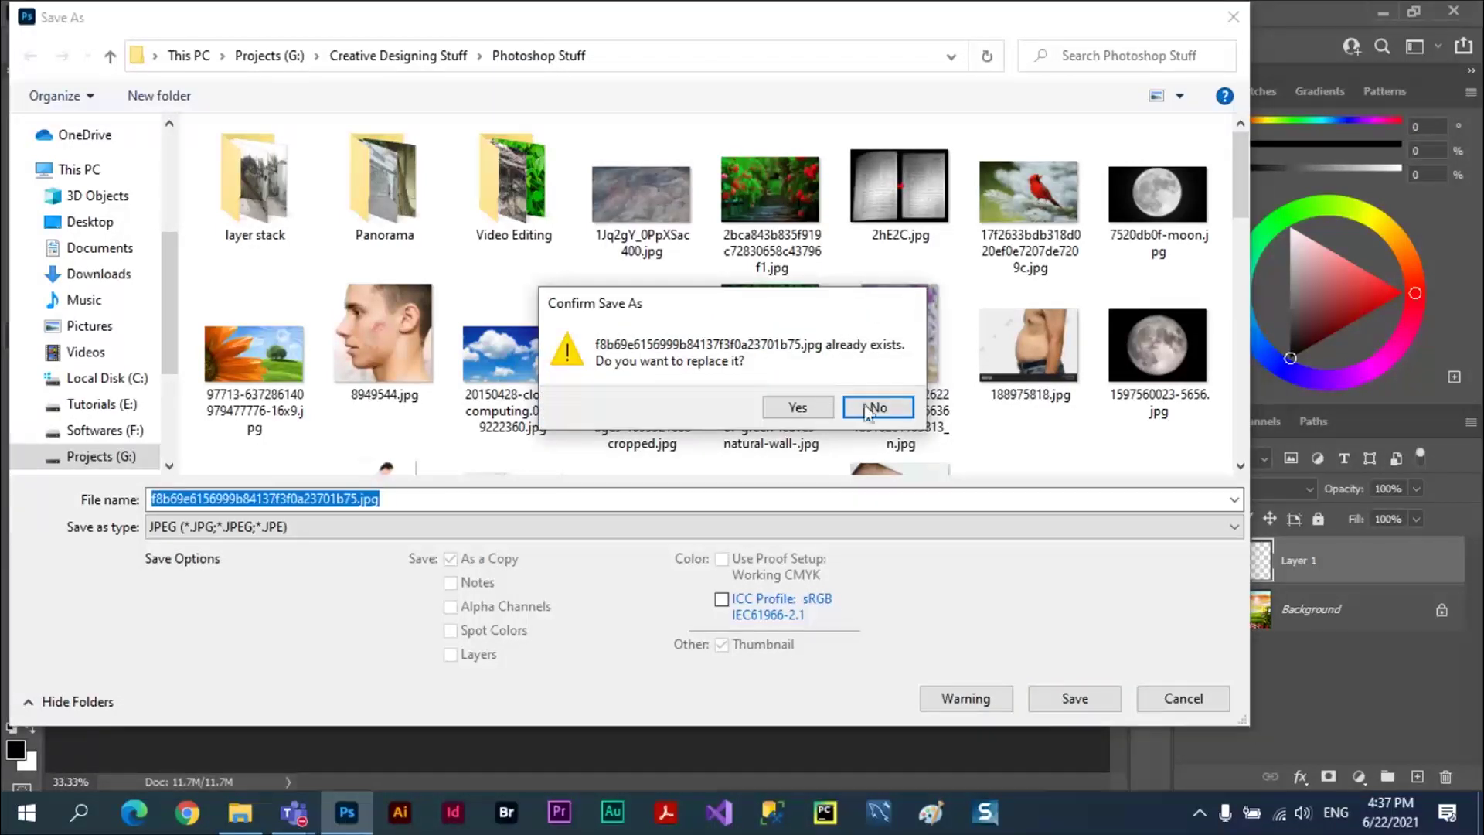
left_click(877, 413)
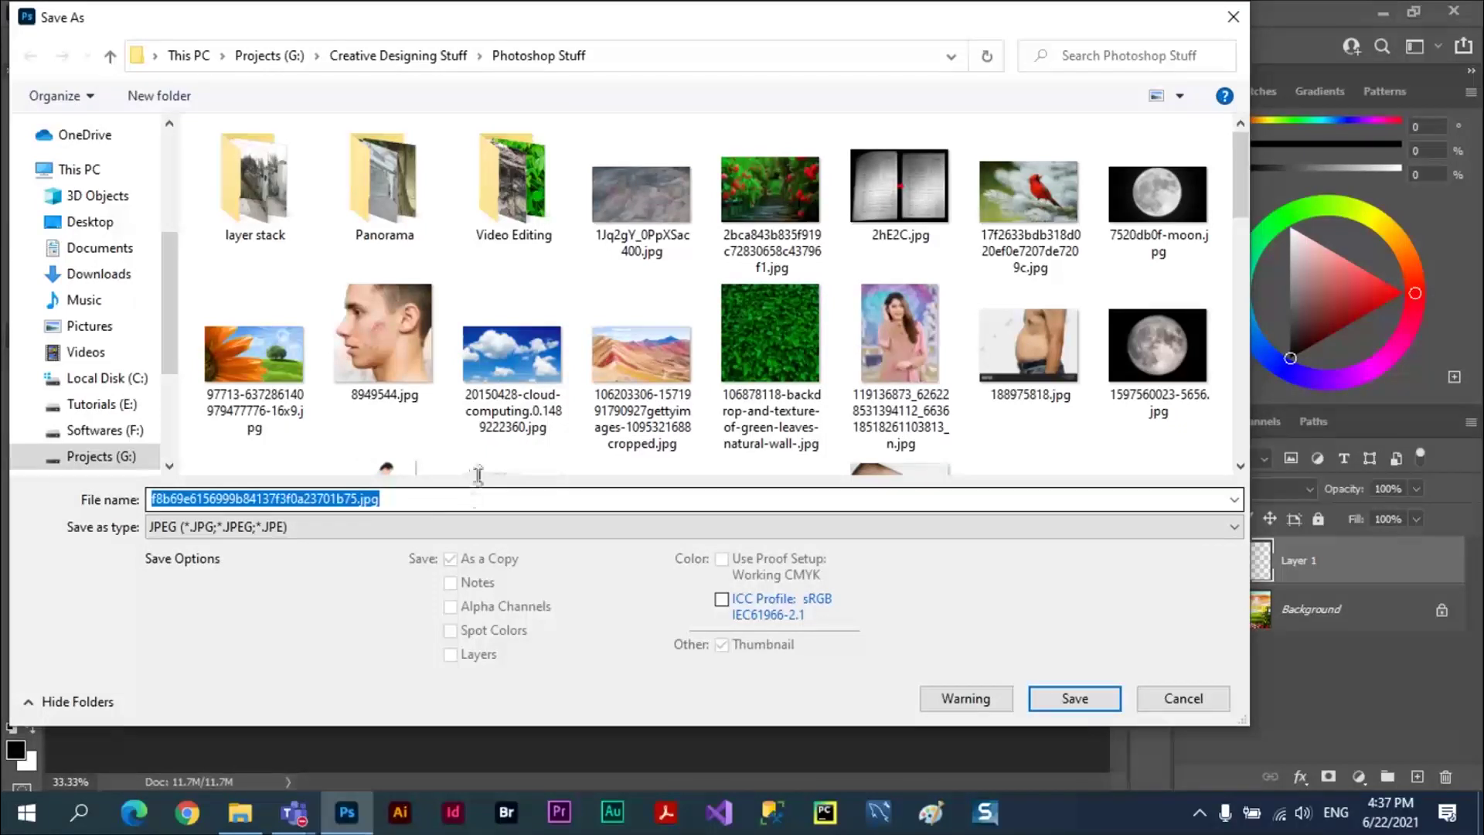
Save the JPEG copy as abbbjpg with medium quality 5 and progressive format, and stop recording the action.
double_click(315, 506)
type("abbb")
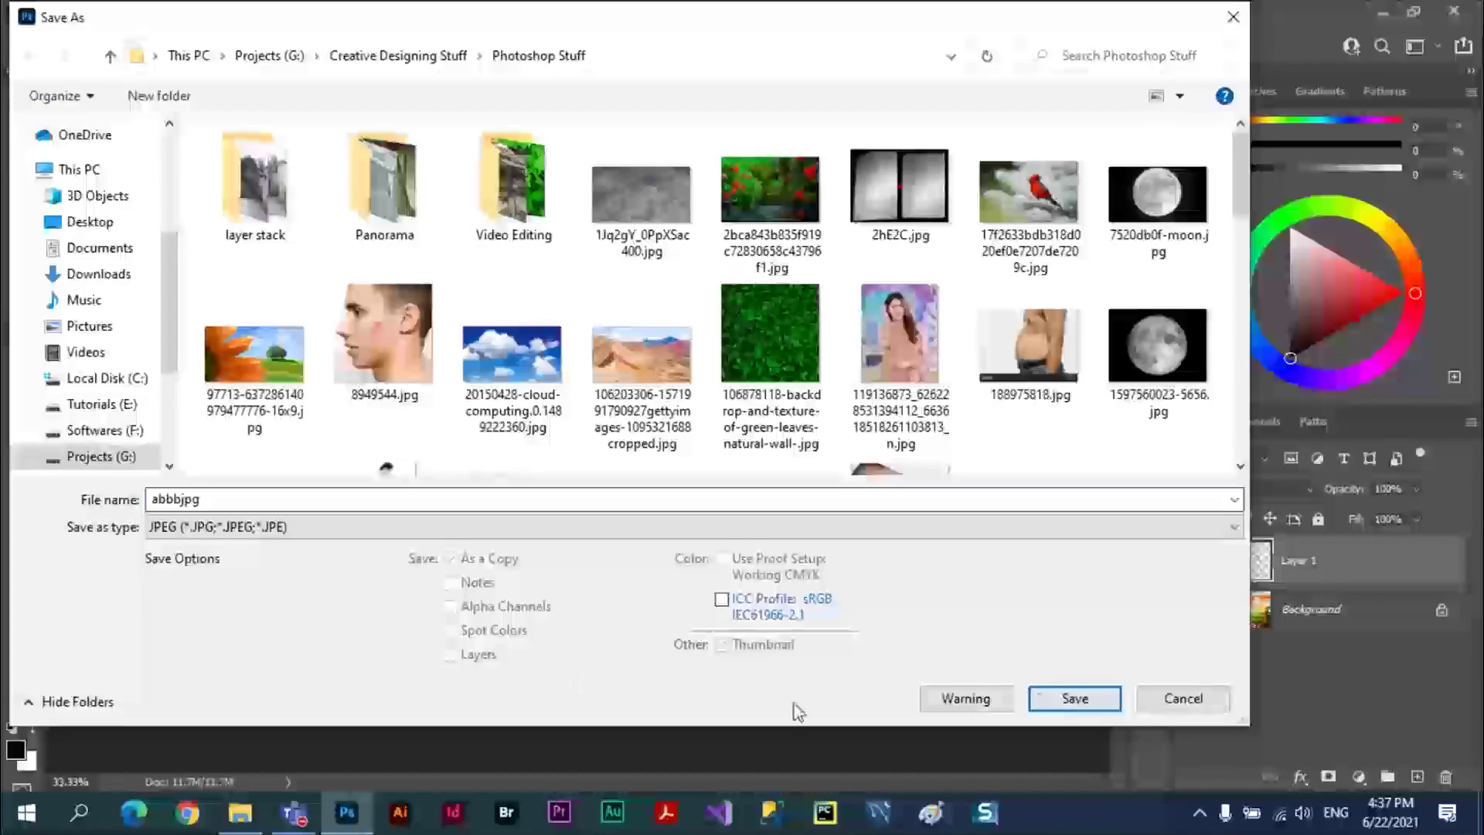
left_click(1074, 698)
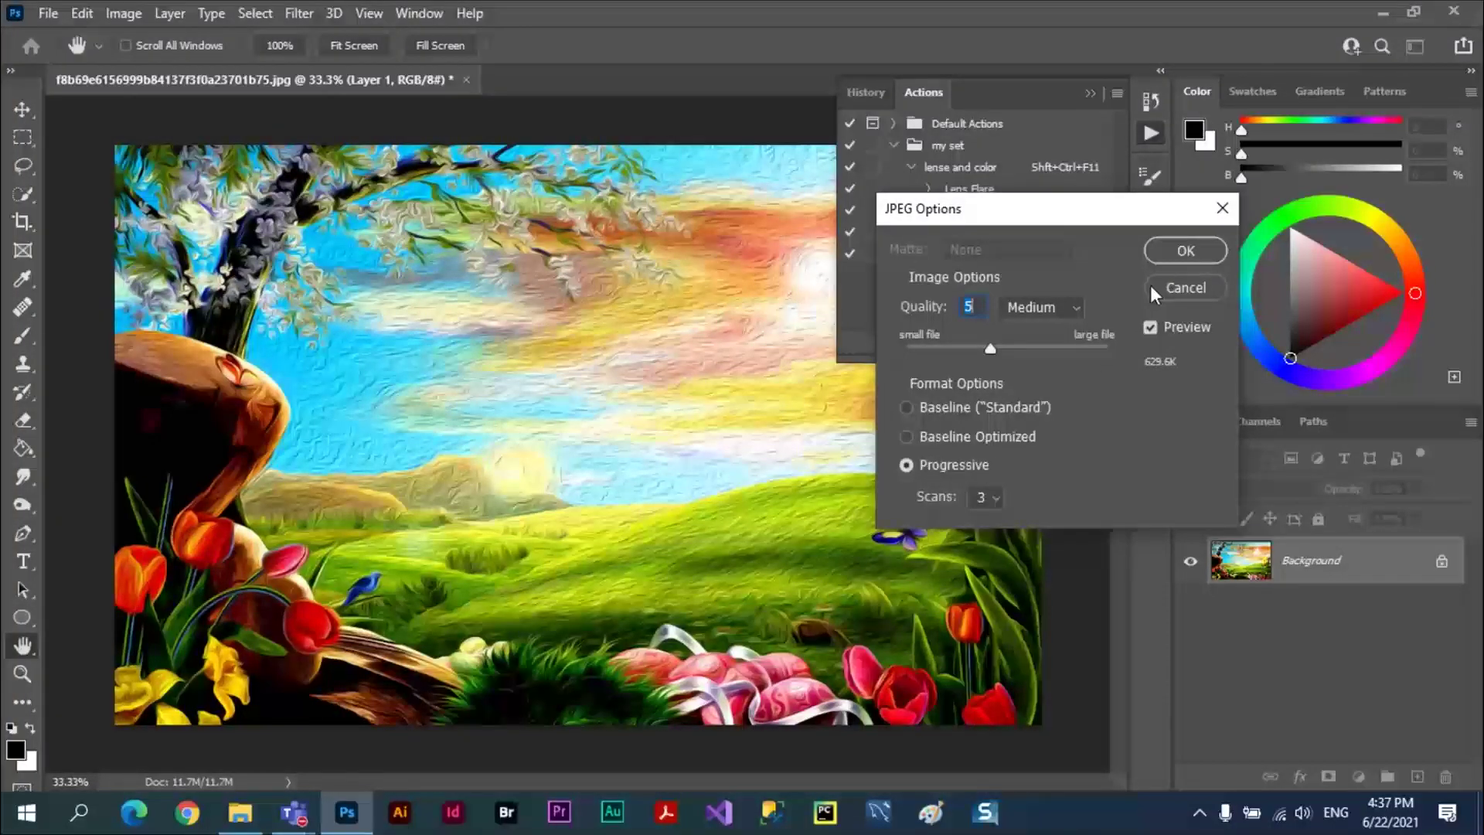
left_click(1176, 253)
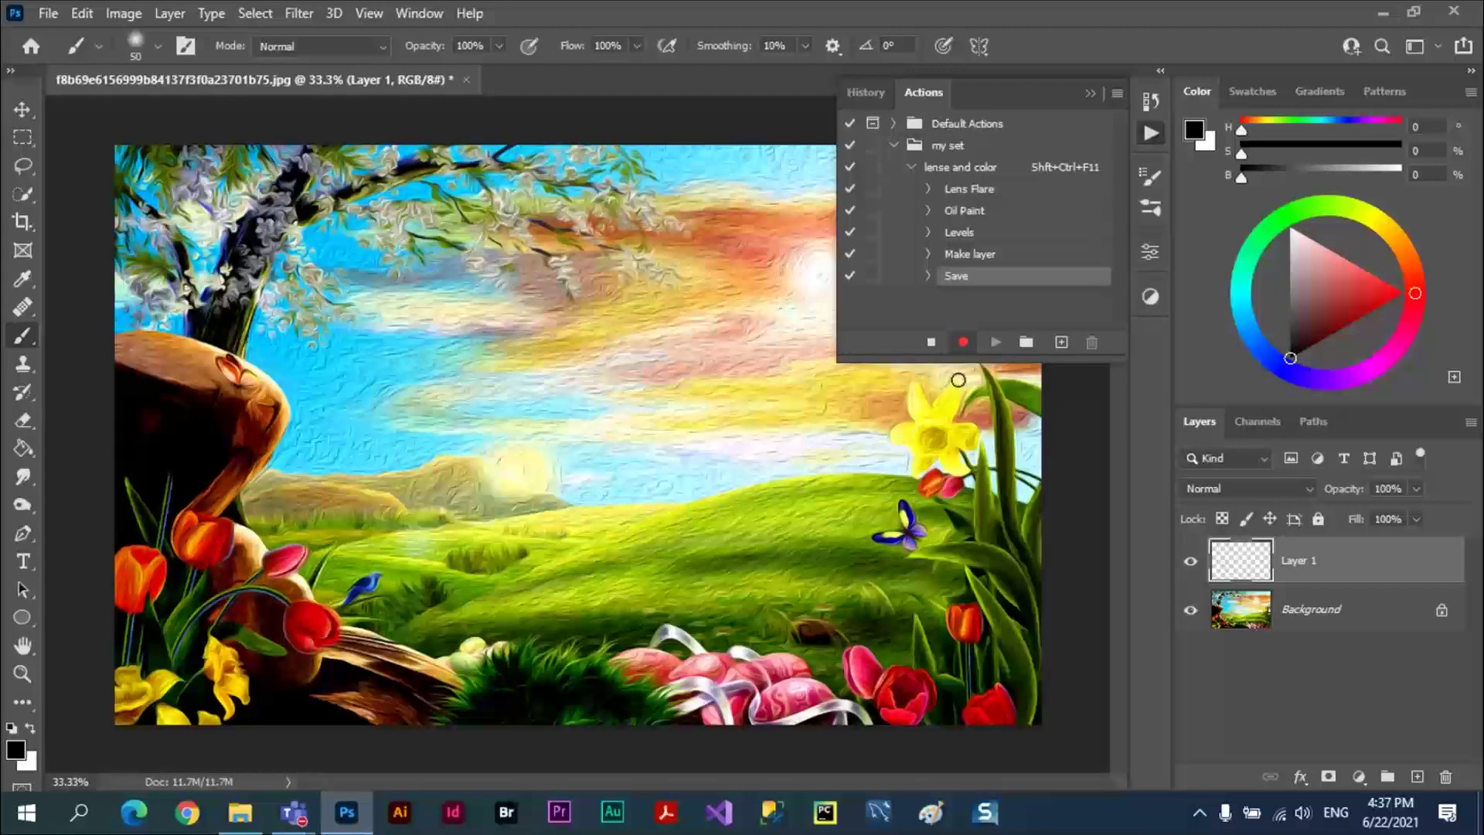
left_click(931, 348)
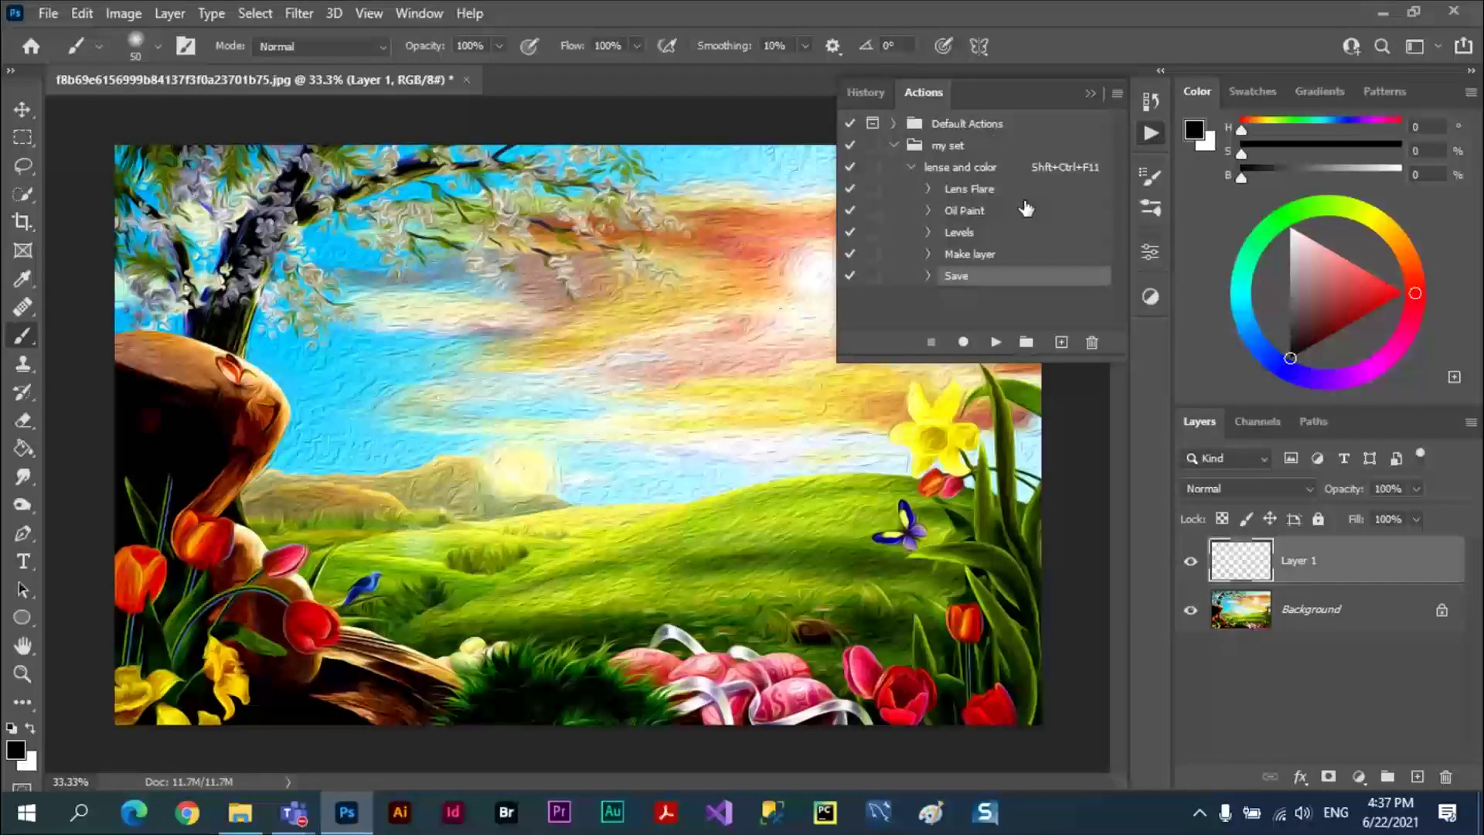
Close the landscape image without saving and check the source images in the desktop's abc folder.
left_click(467, 81)
left_click(730, 330)
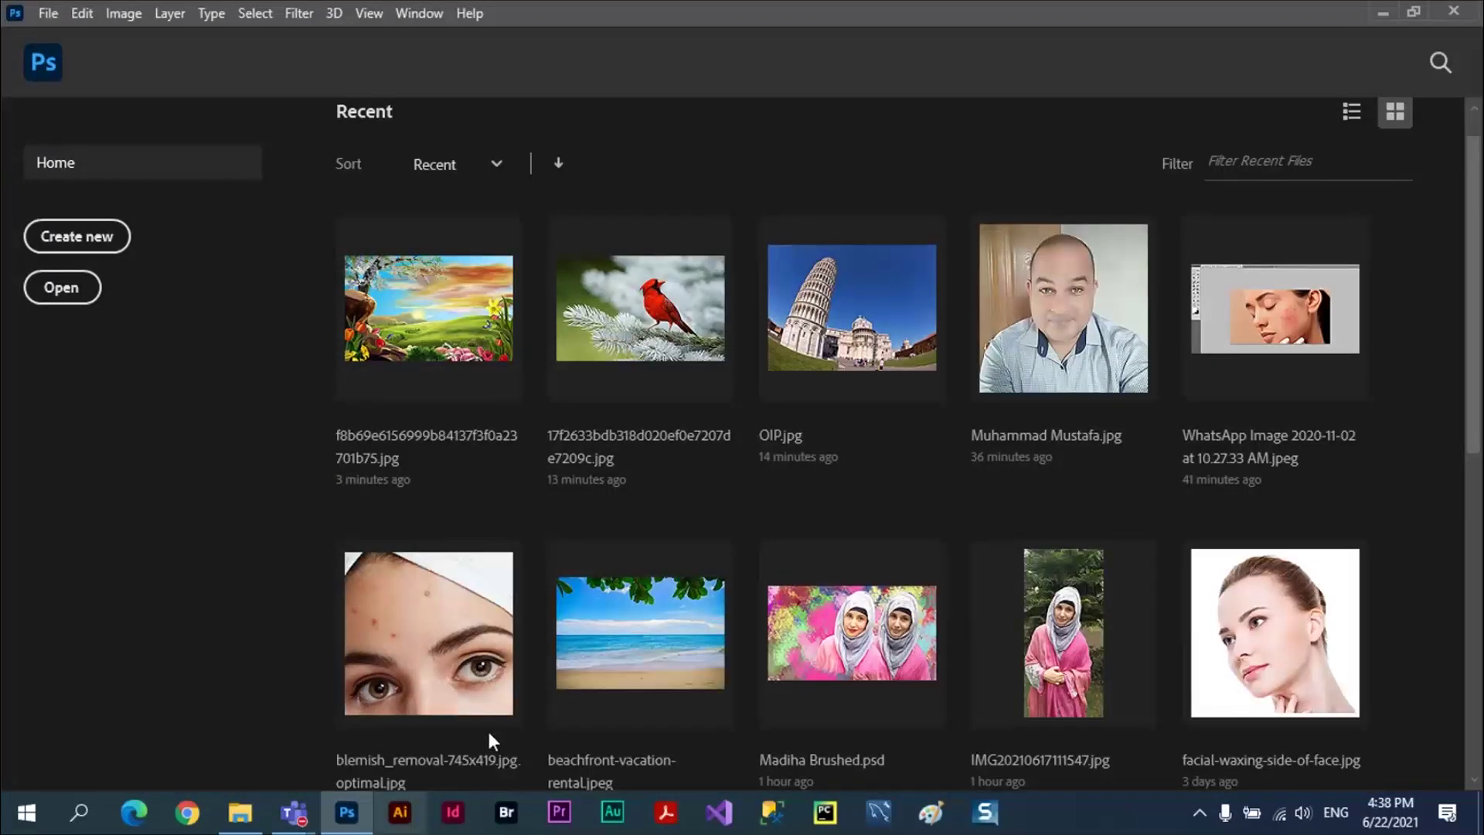
left_click(1382, 13)
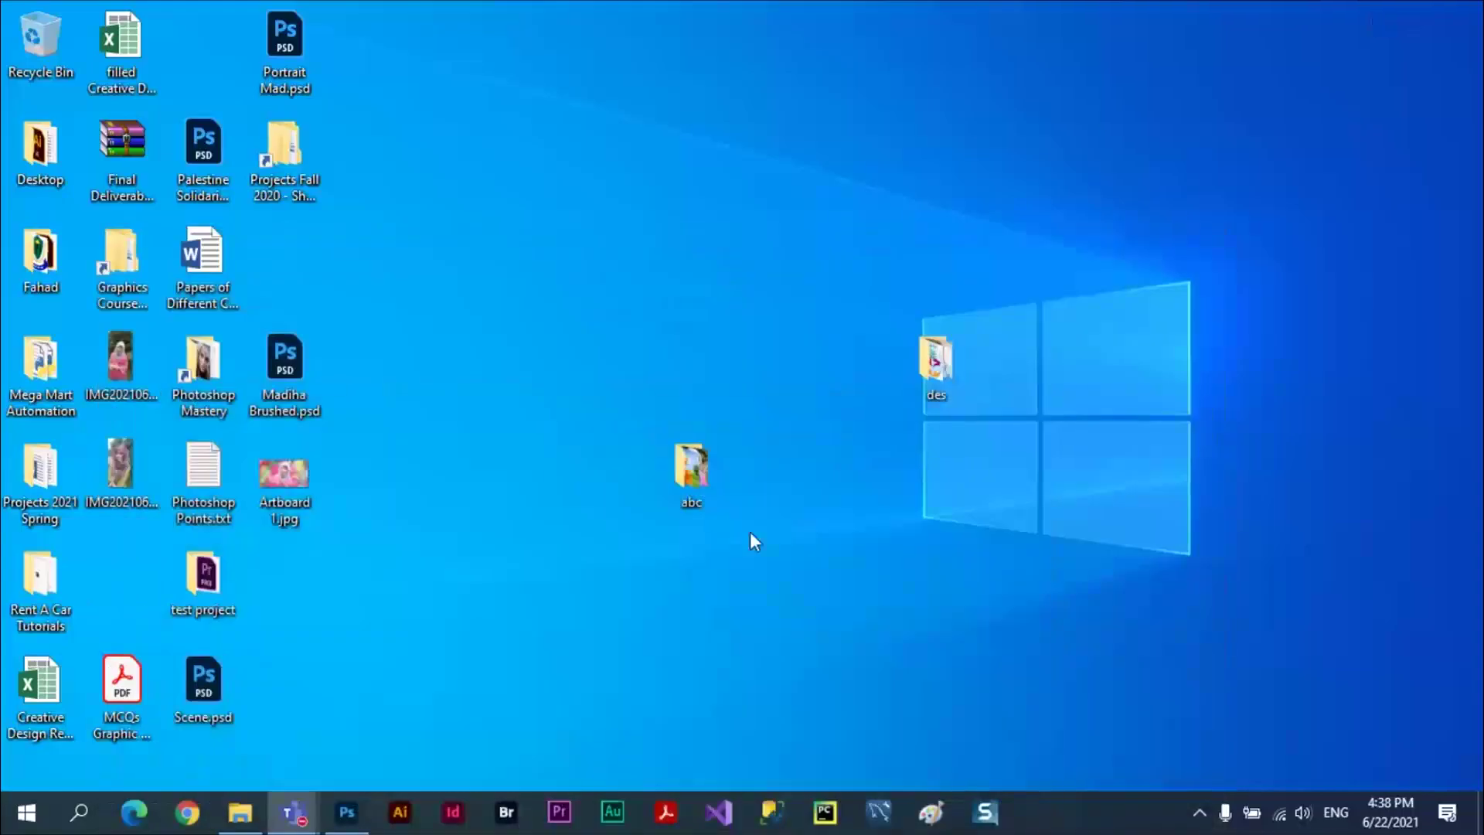
double_click(685, 468)
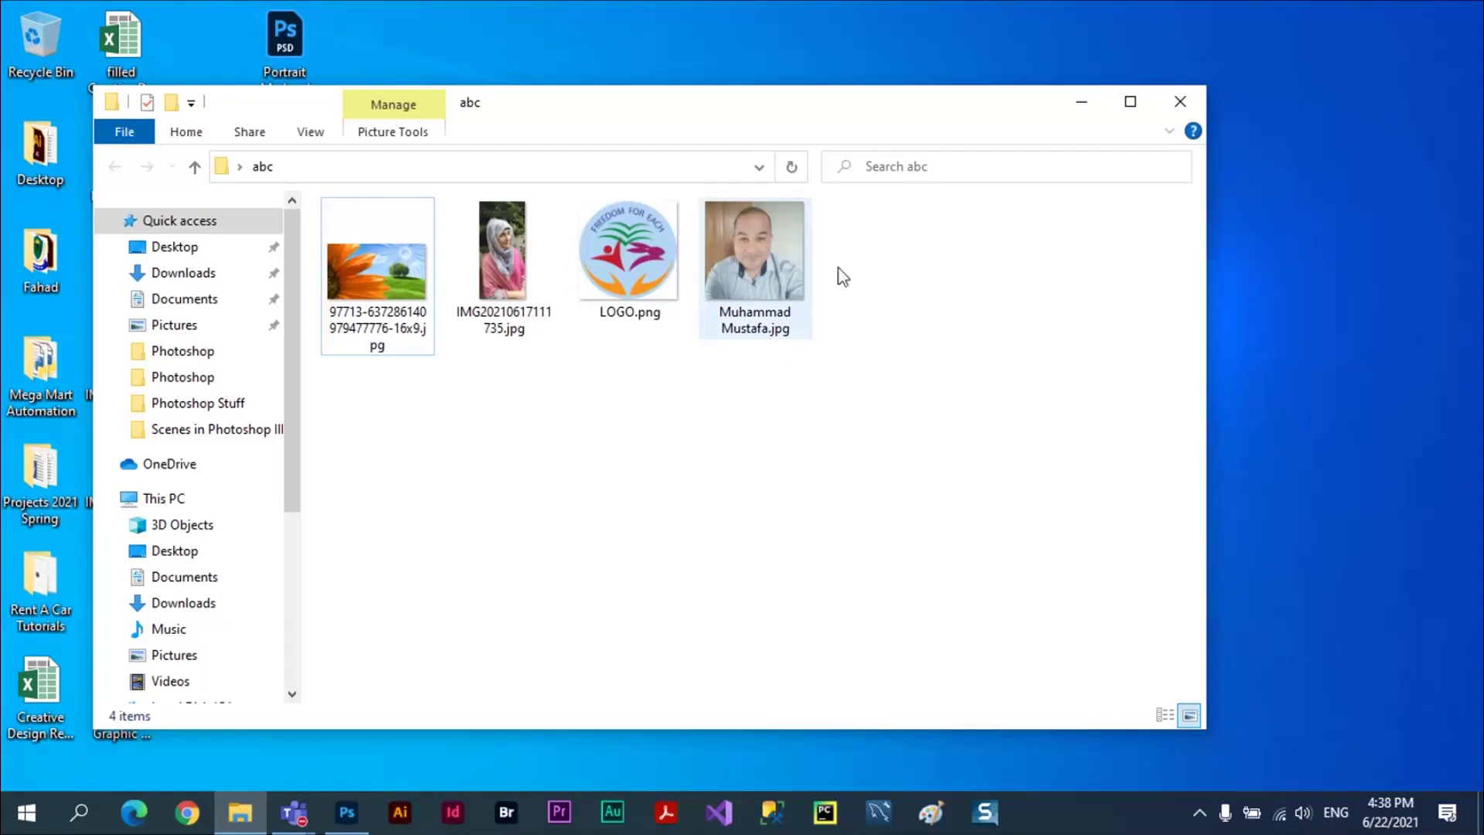
left_click(1180, 102)
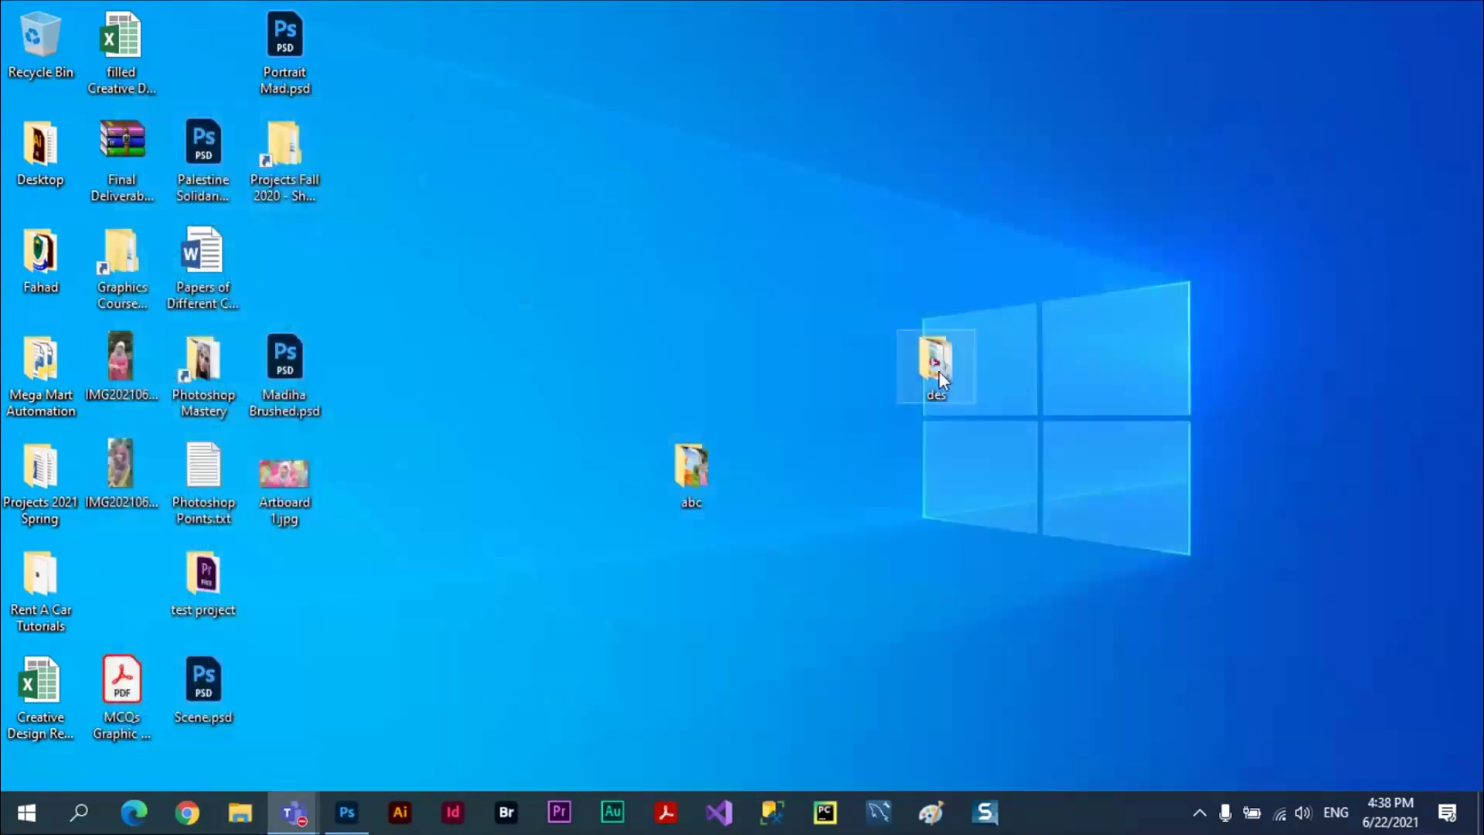
Delete all processed images from the desktop's des folder and reopen it to check that it is empty.
double_click(939, 371)
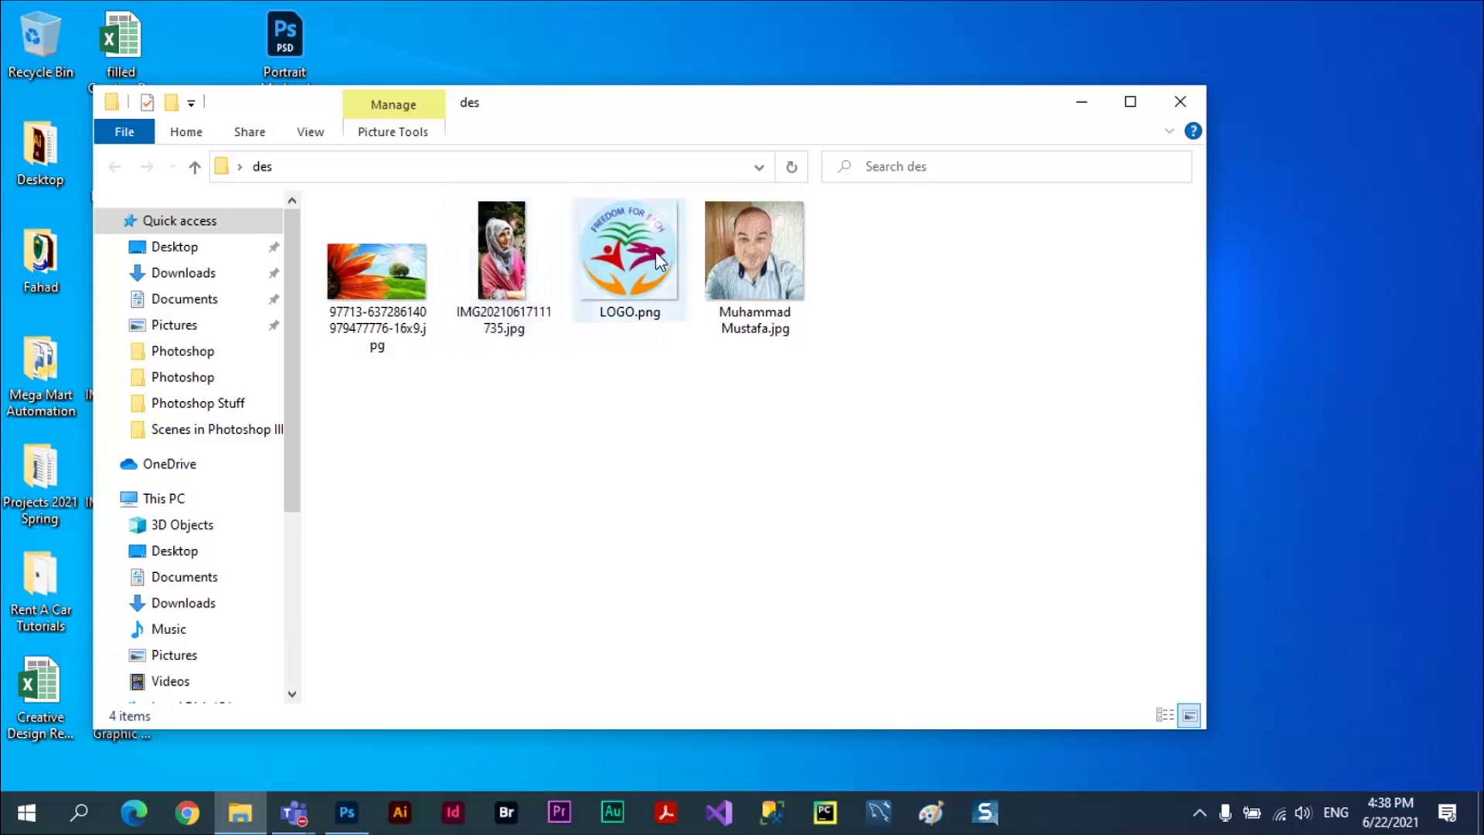
left_click_drag(966, 407, 411, 246)
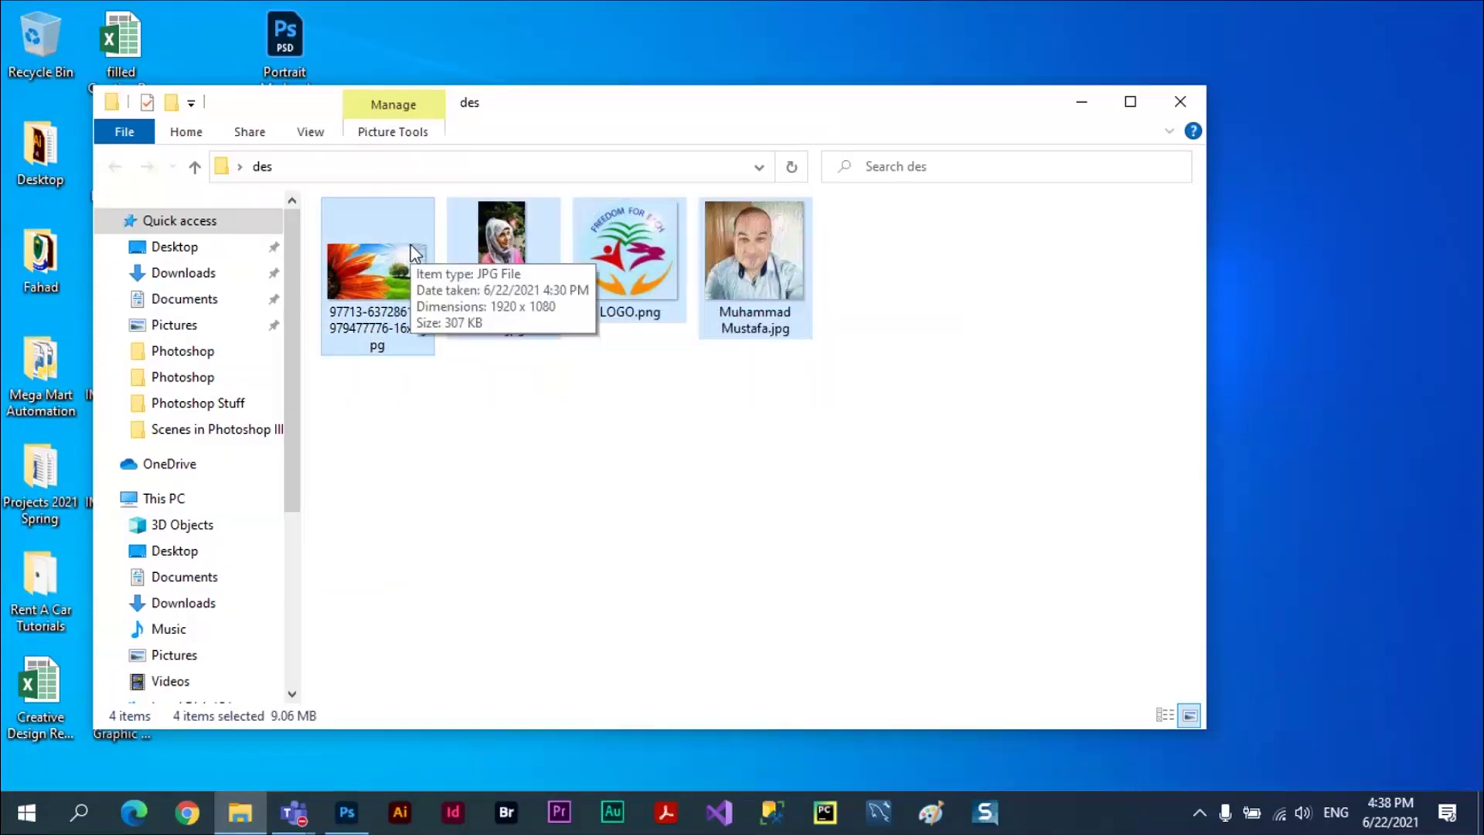
key("Delete")
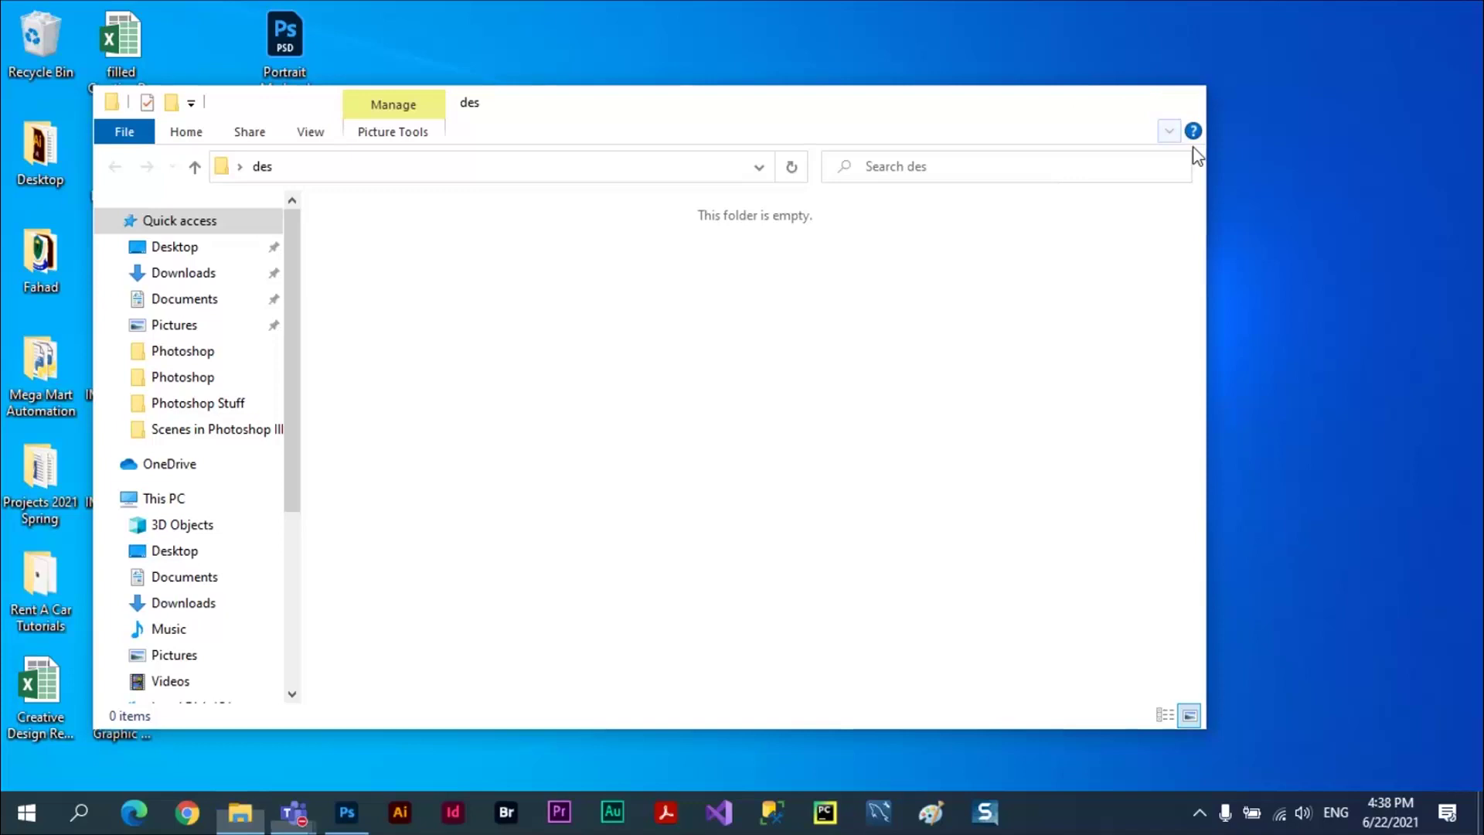
left_click(1186, 101)
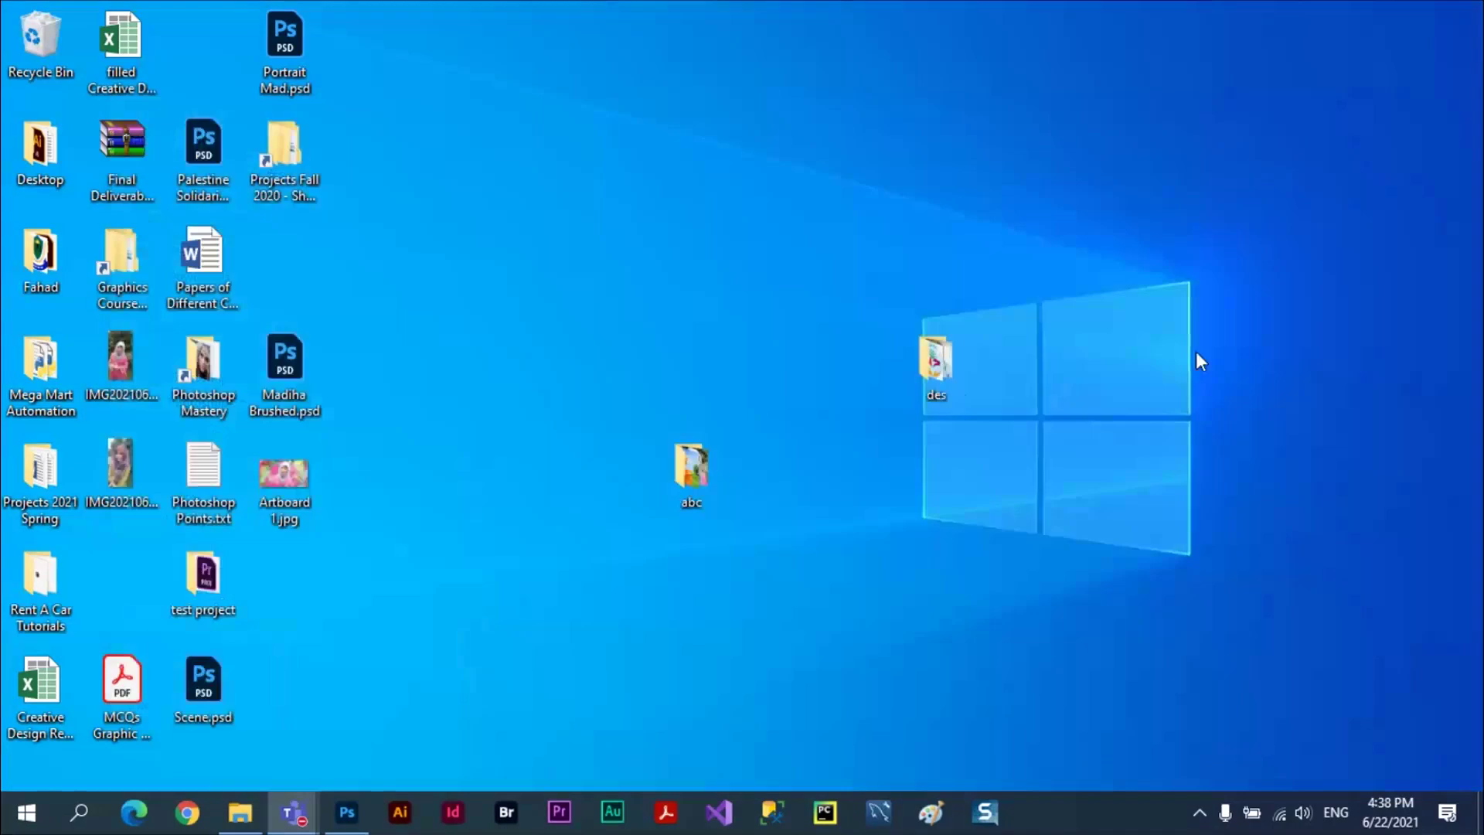
double_click(933, 355)
left_click(1182, 102)
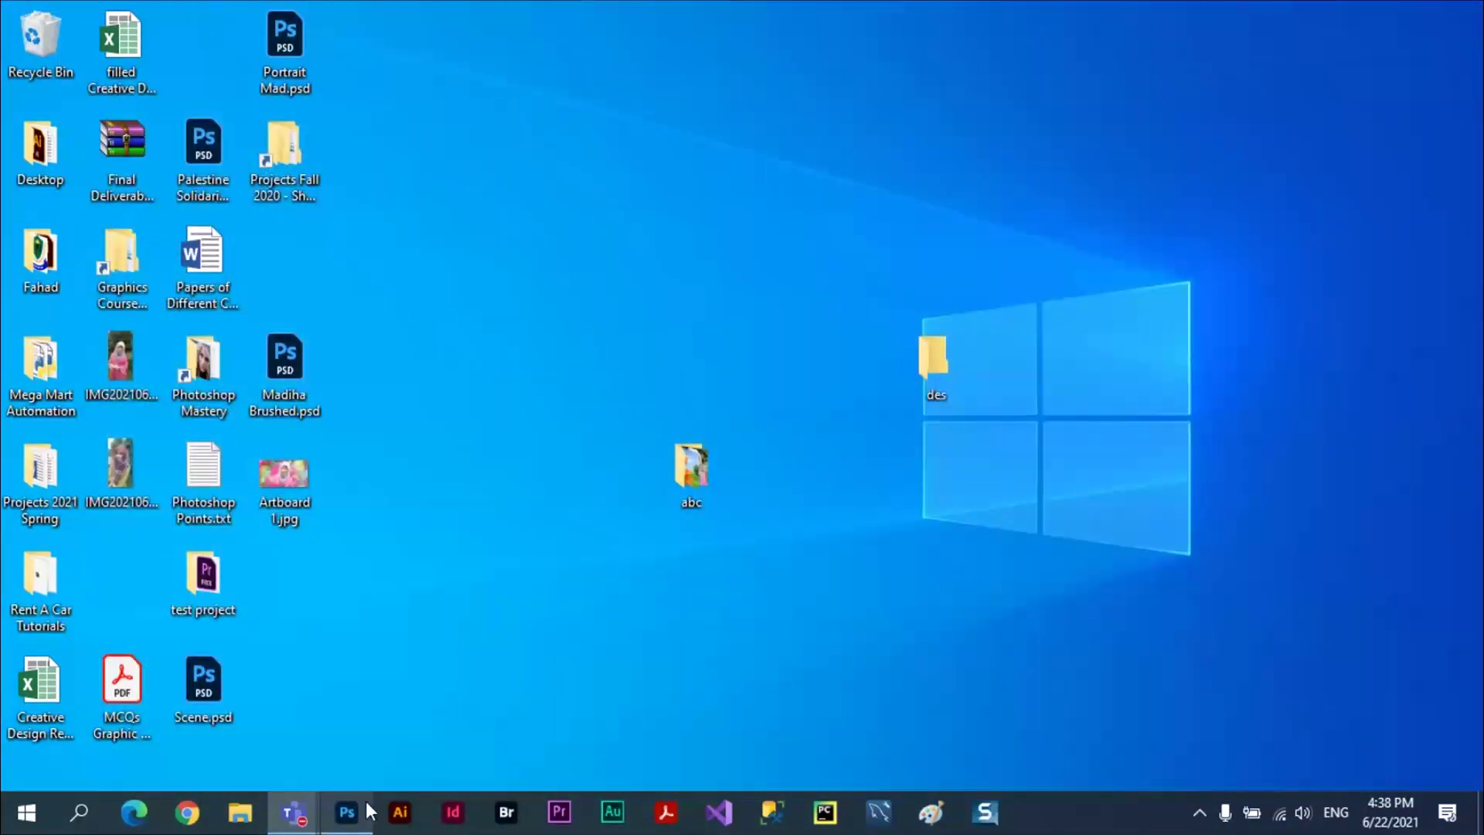
Return to Photoshop and set up a Batch using the "lense and color" action from my set with the desktop's abc folder as source.
left_click(366, 809)
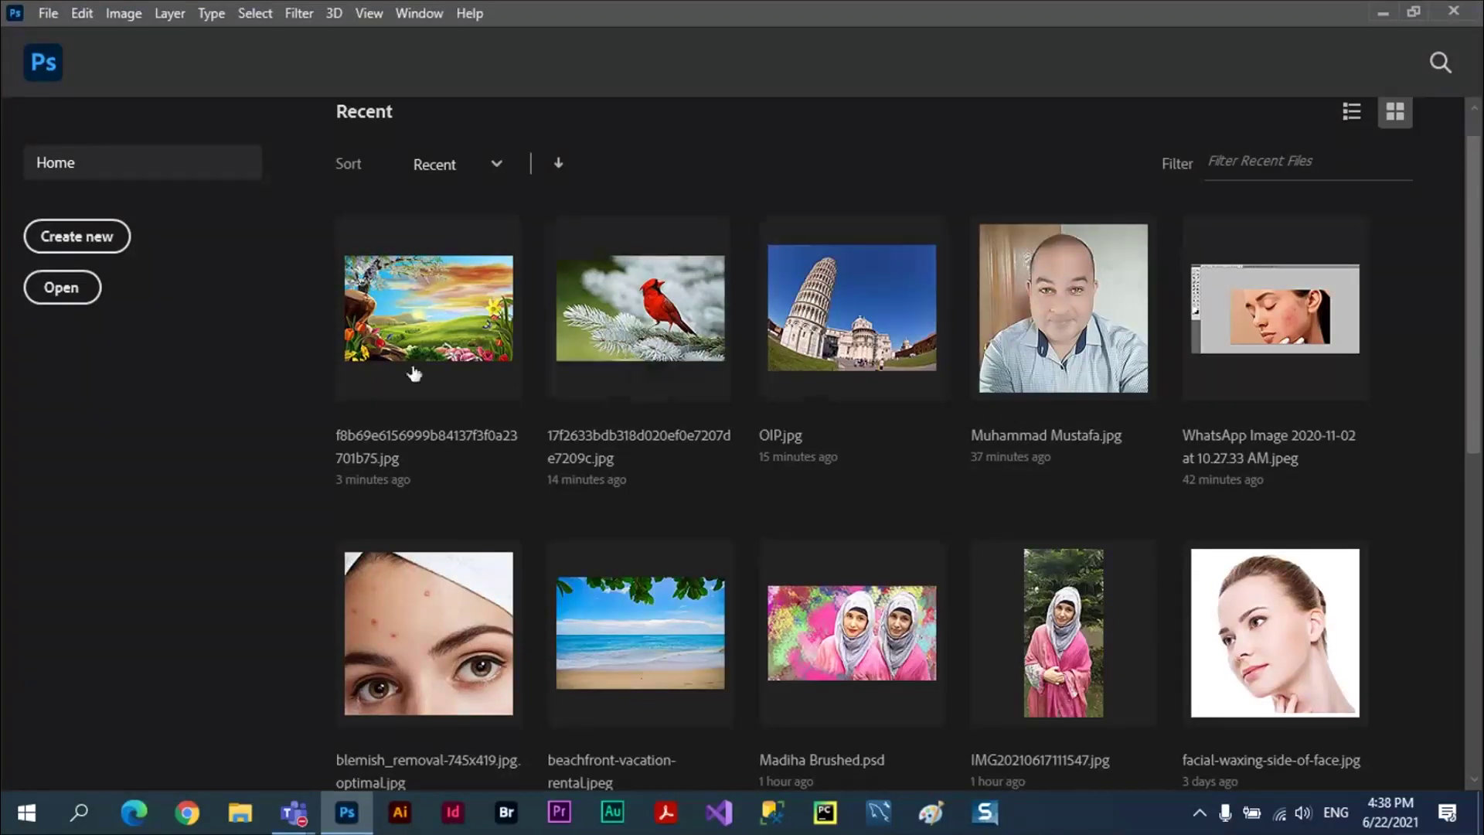
left_click(48, 13)
mouse_move(152, 541)
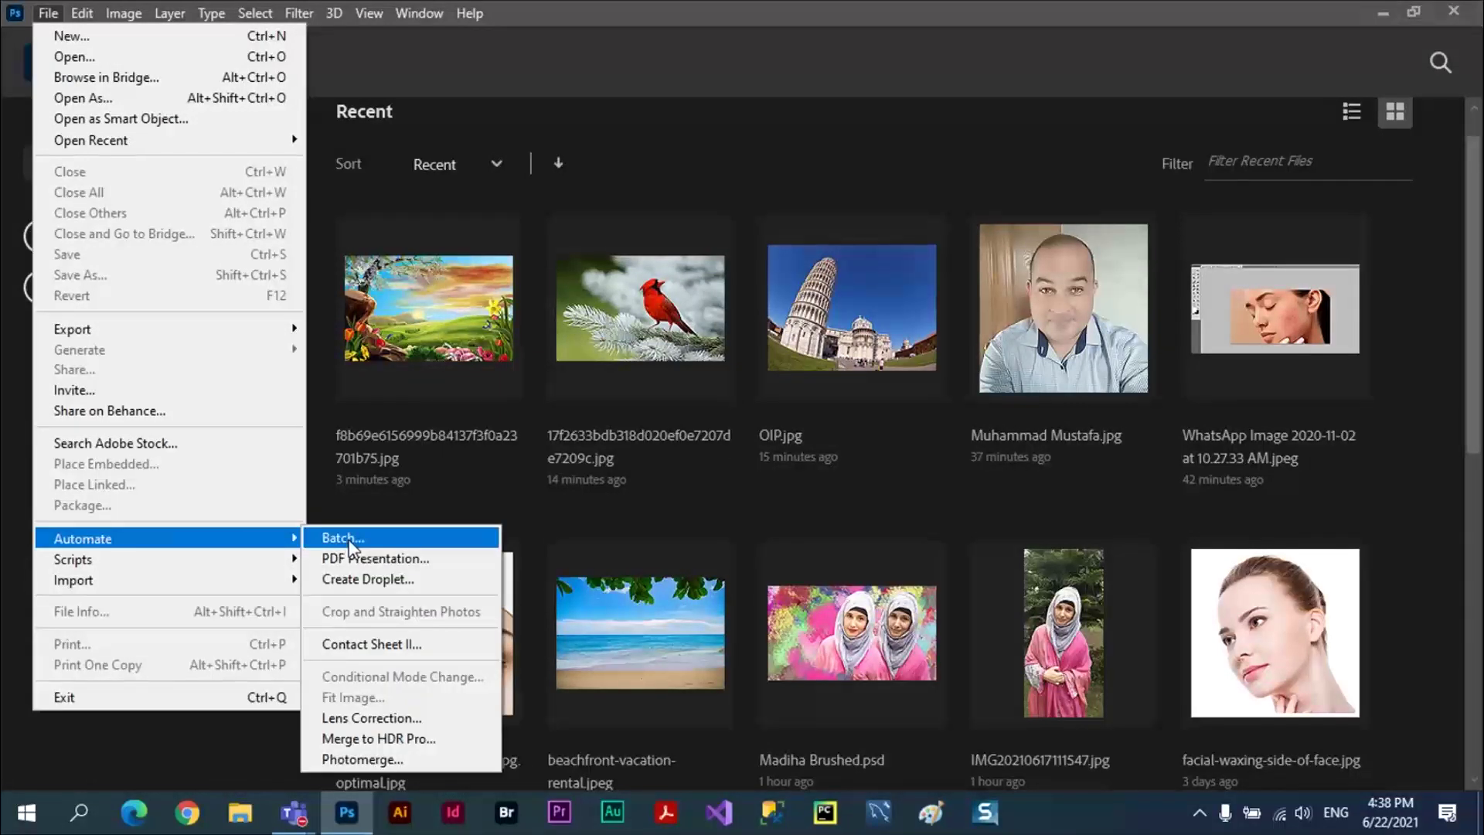
left_click(351, 539)
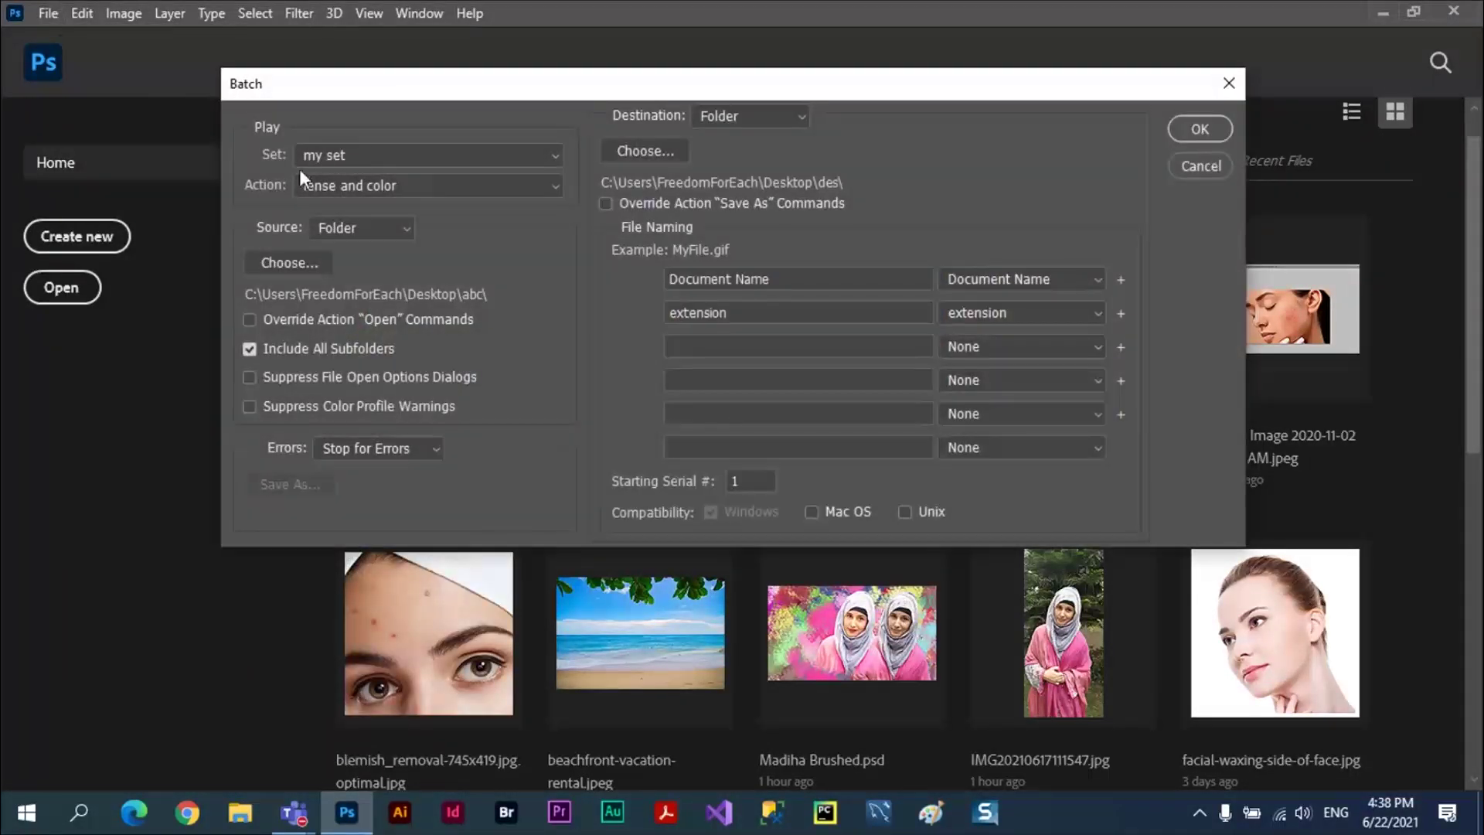
left_click(556, 155)
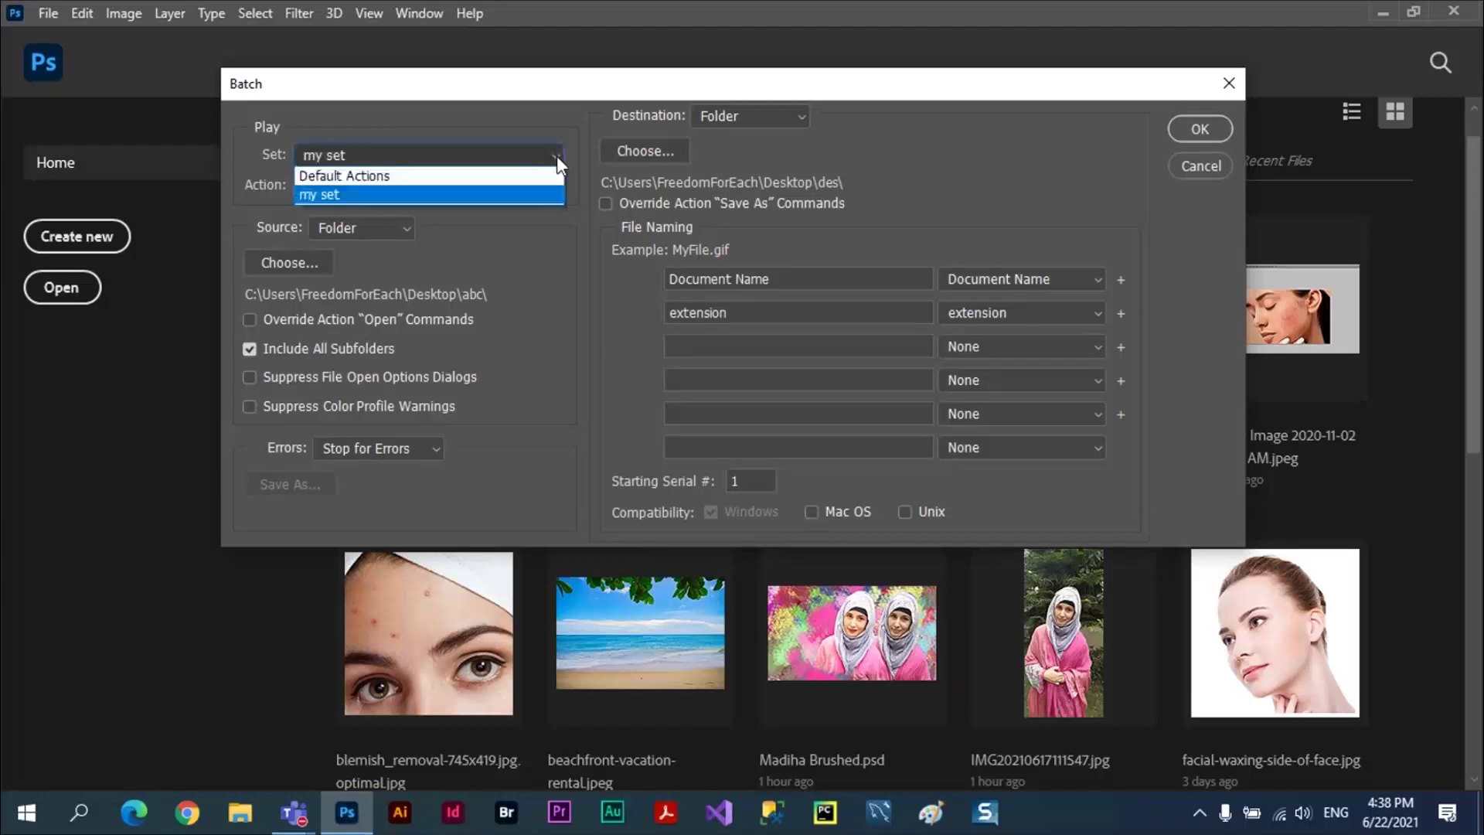
left_click(557, 156)
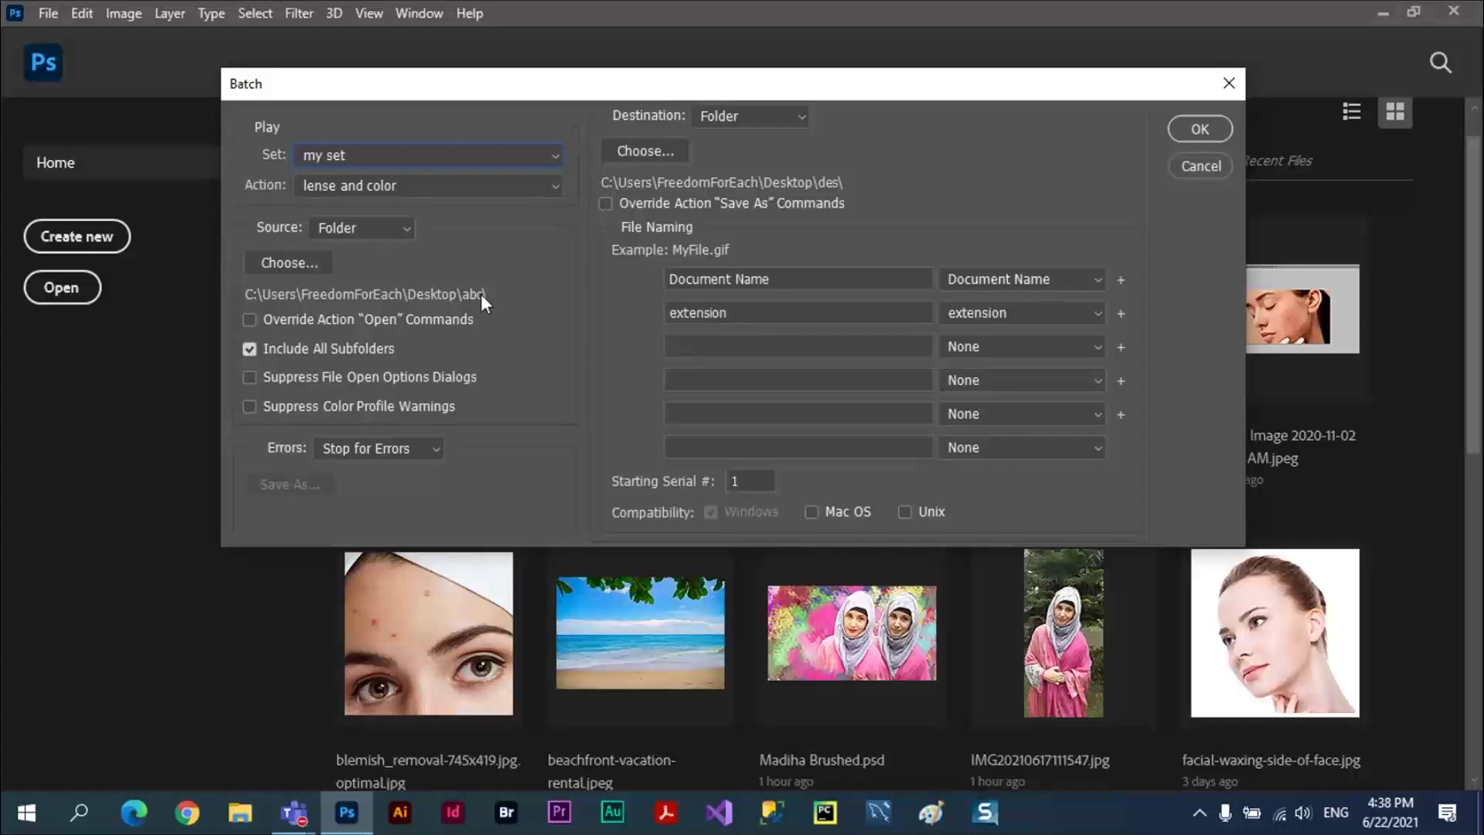
left_click(282, 267)
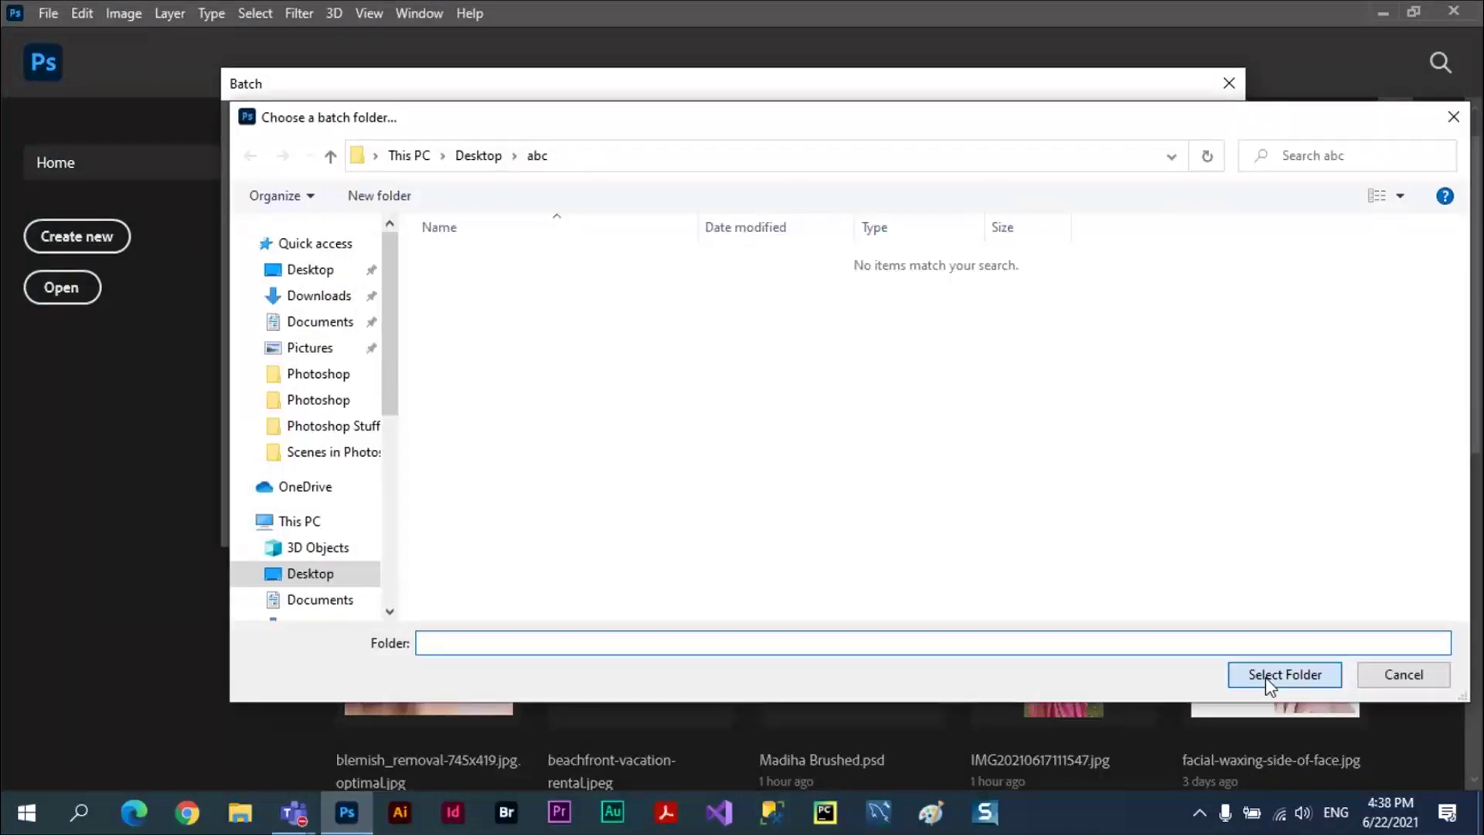
left_click(1268, 682)
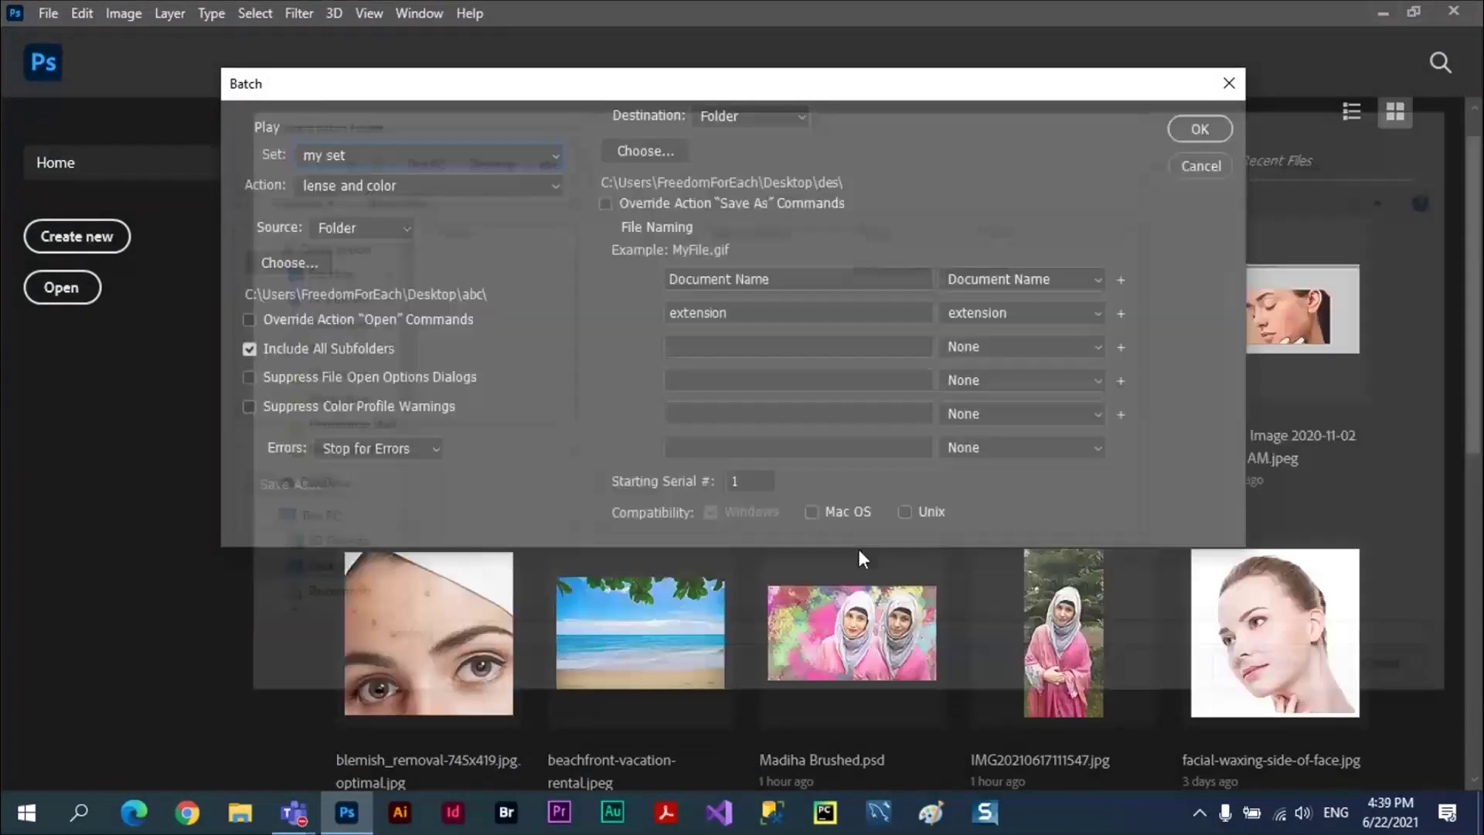
Set the batch destination to the des folder with Override Action "Save As" Commands enabled, run the batch and minimize Photoshop.
left_click(802, 116)
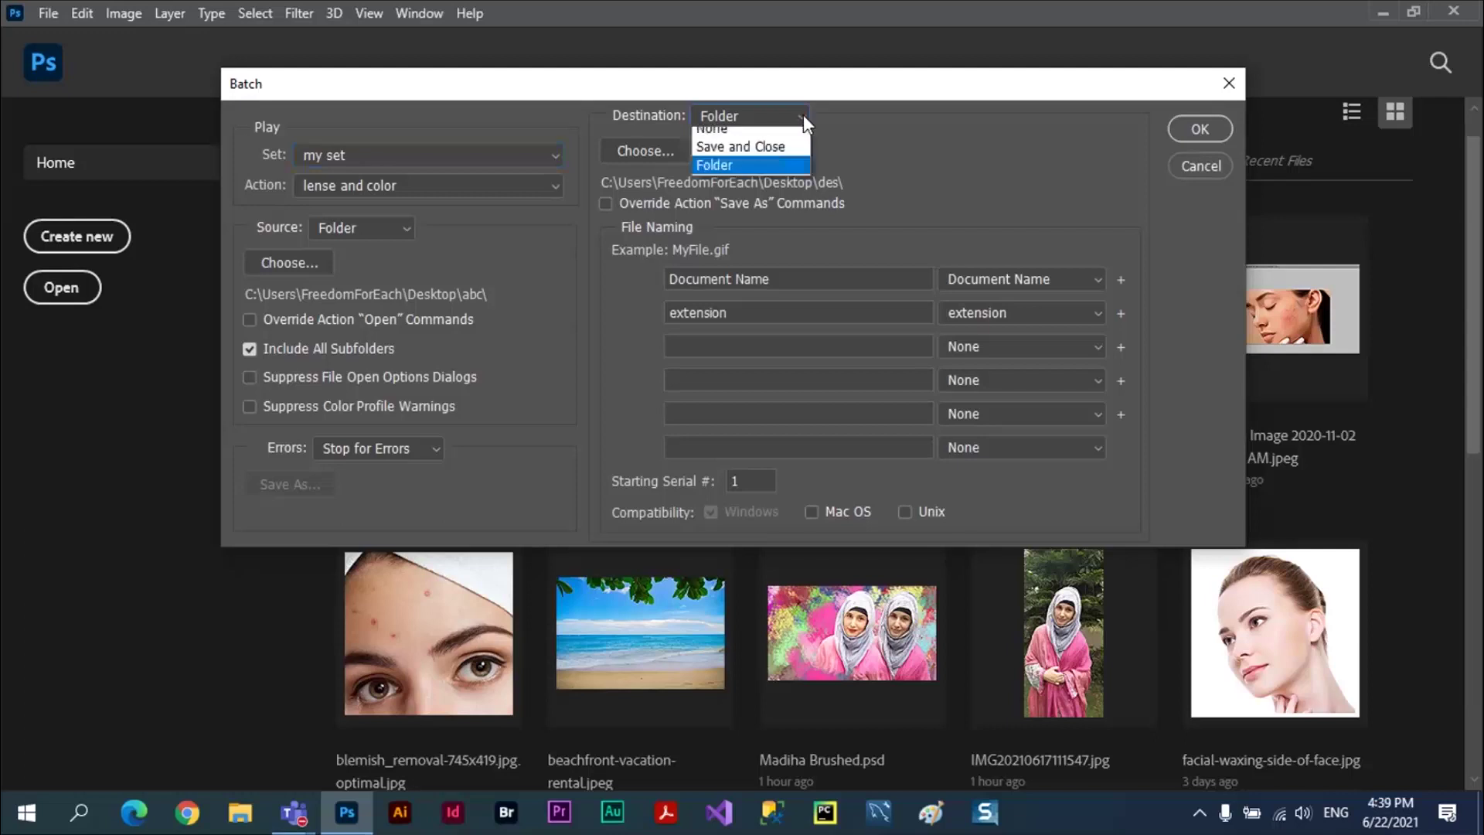
left_click(729, 175)
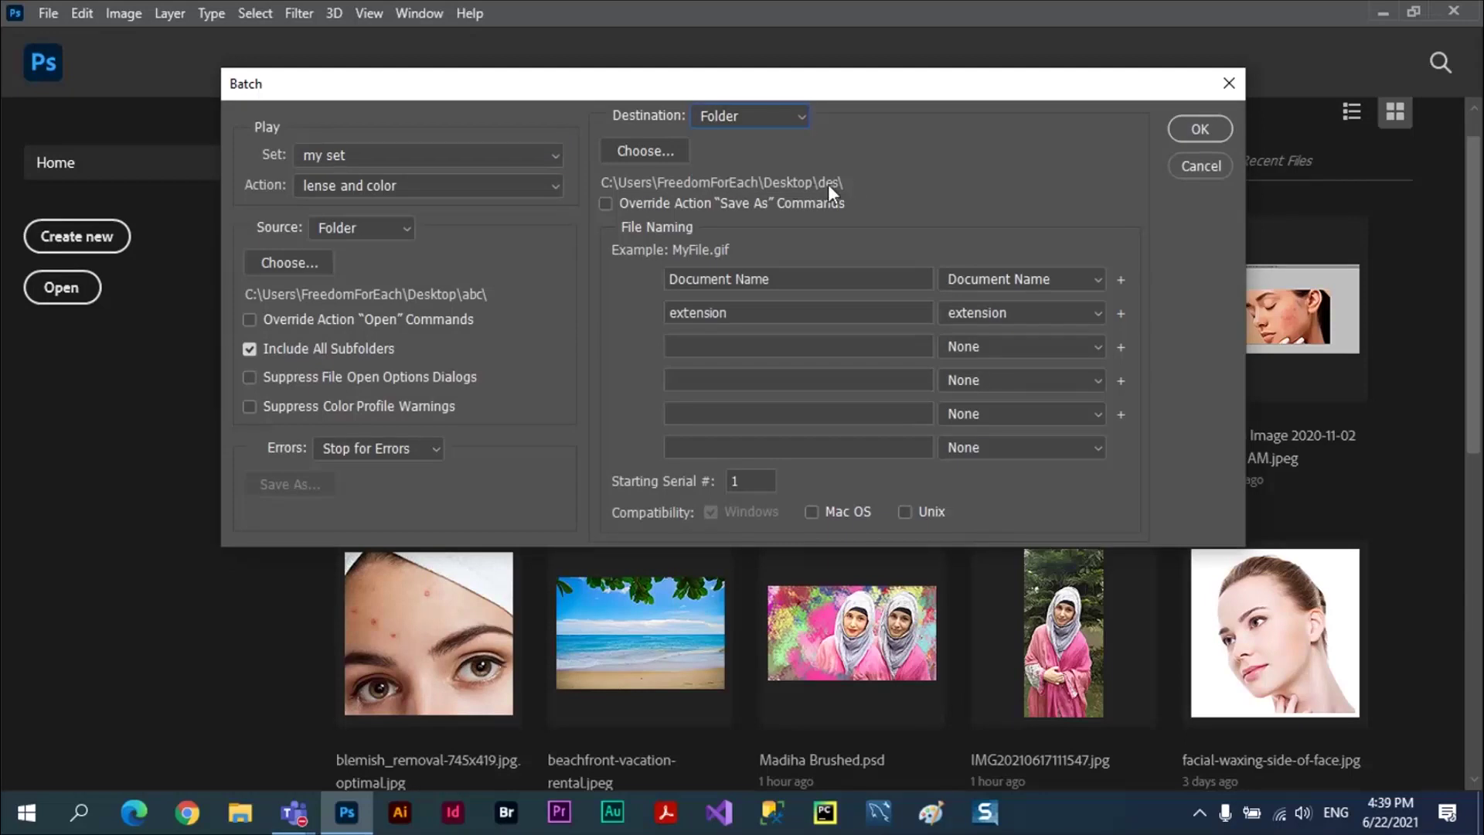
left_click(605, 204)
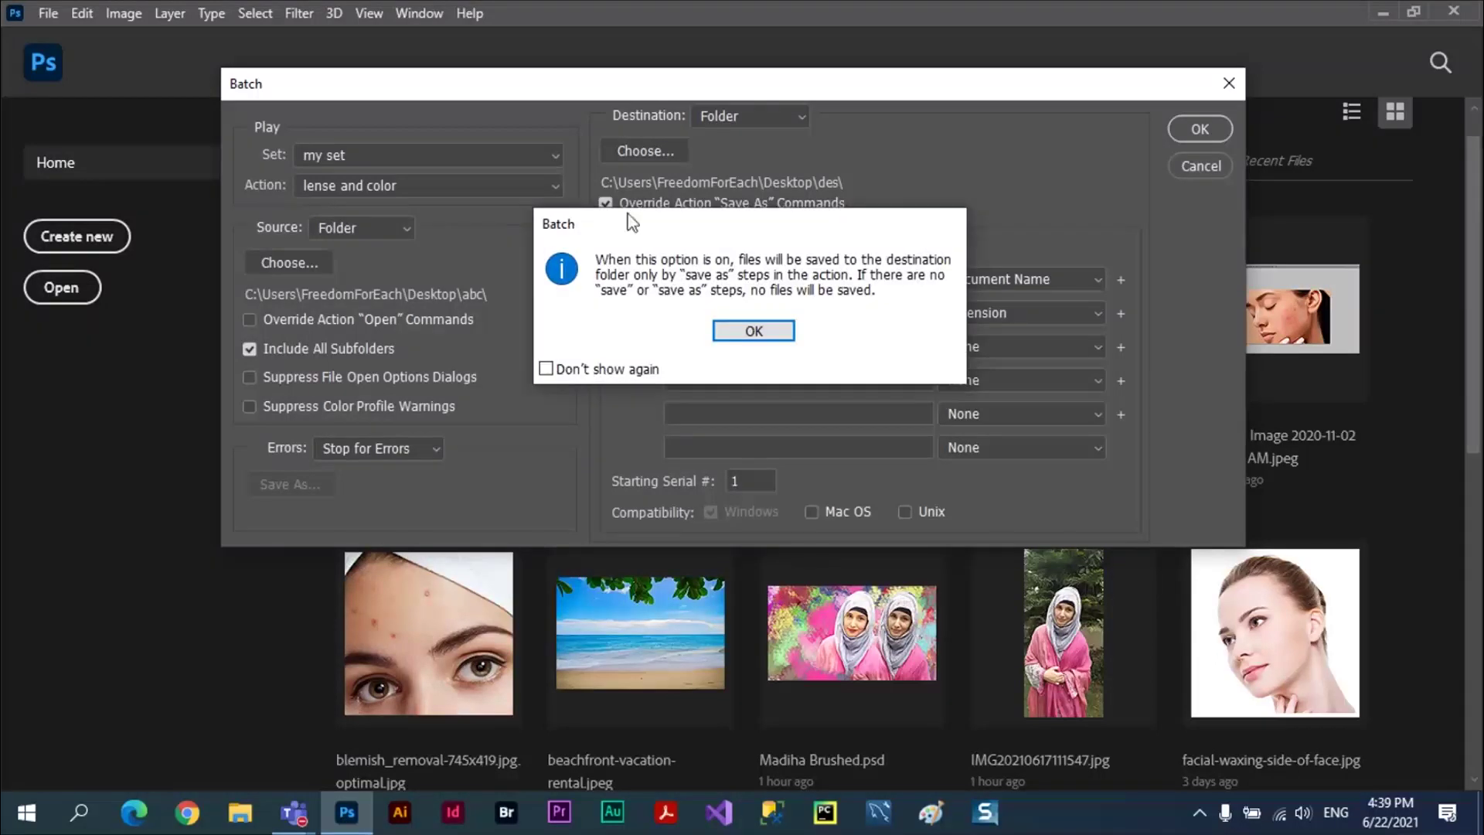
left_click_drag(694, 229, 860, 247)
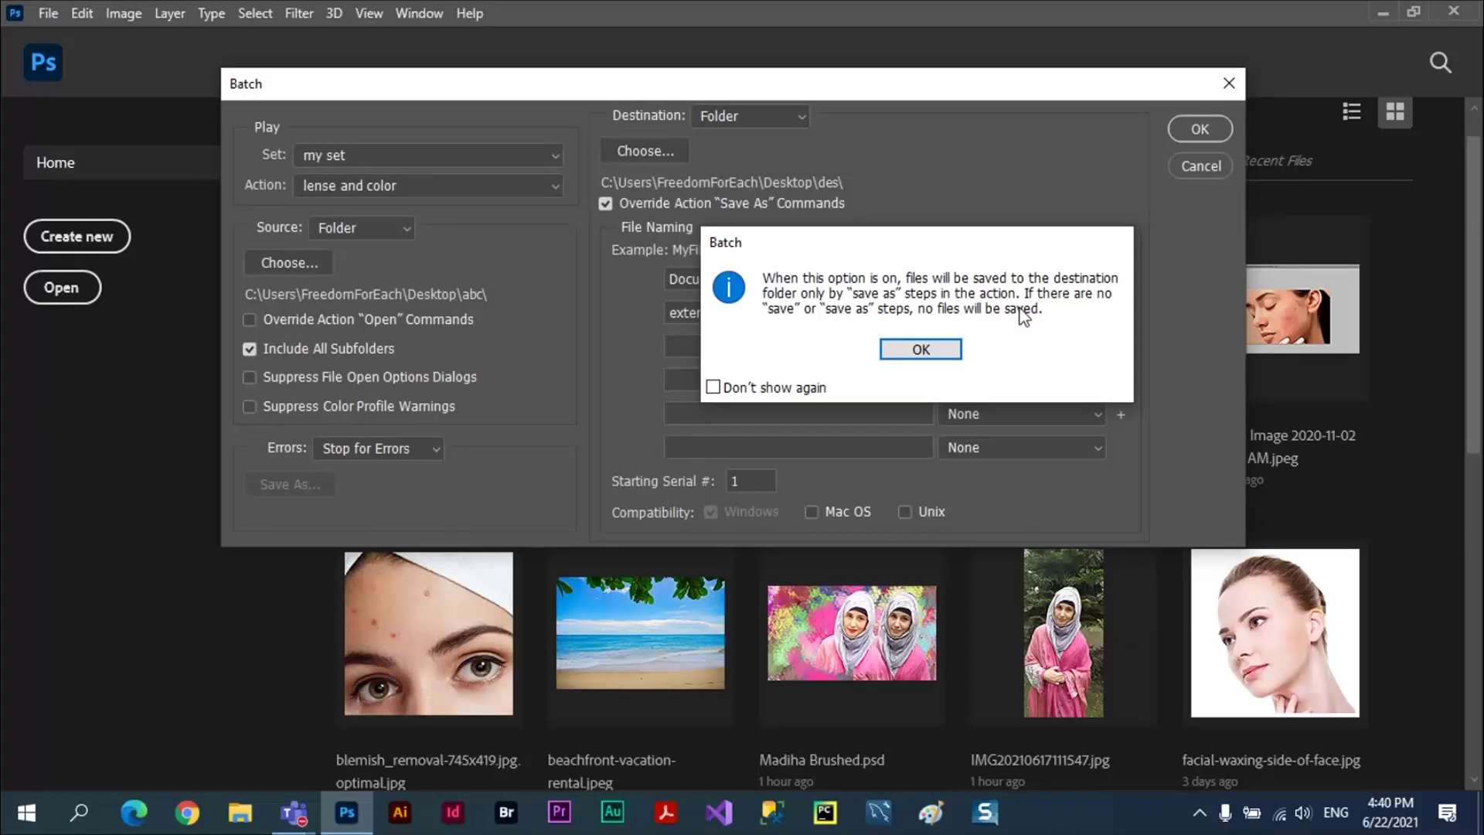
left_click(921, 350)
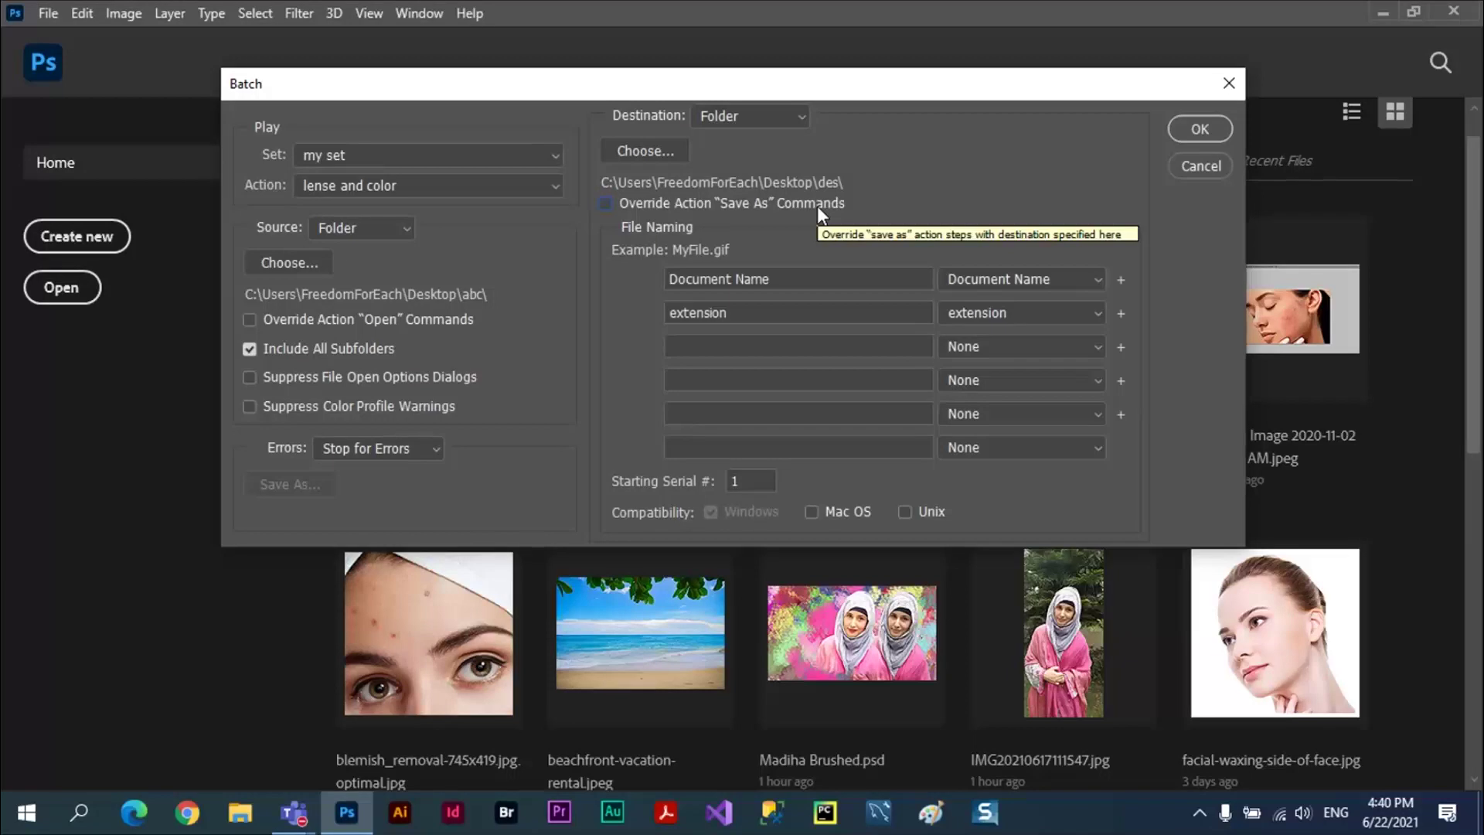
left_click(609, 203)
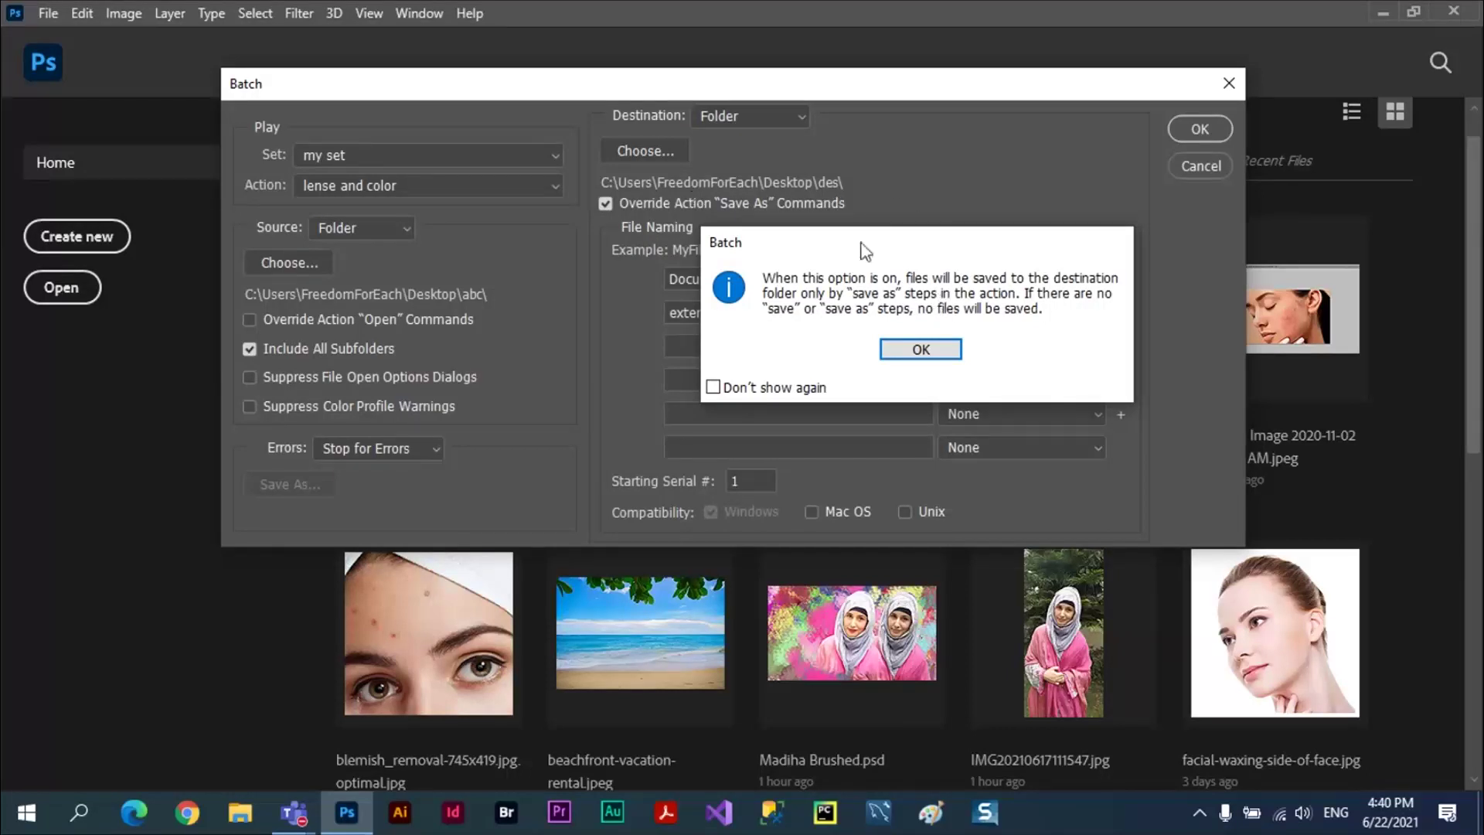
left_click(922, 349)
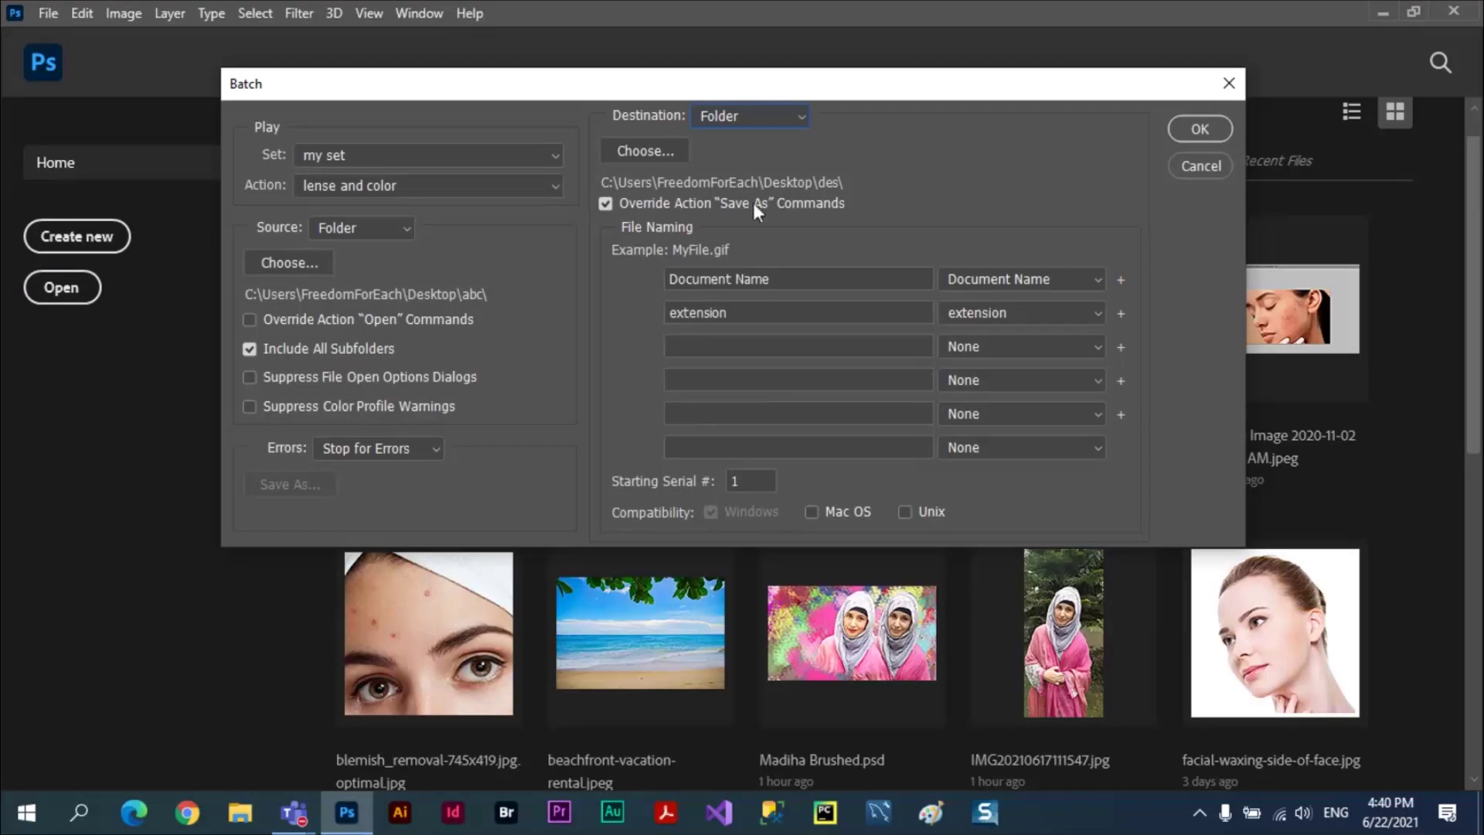
left_click(1200, 130)
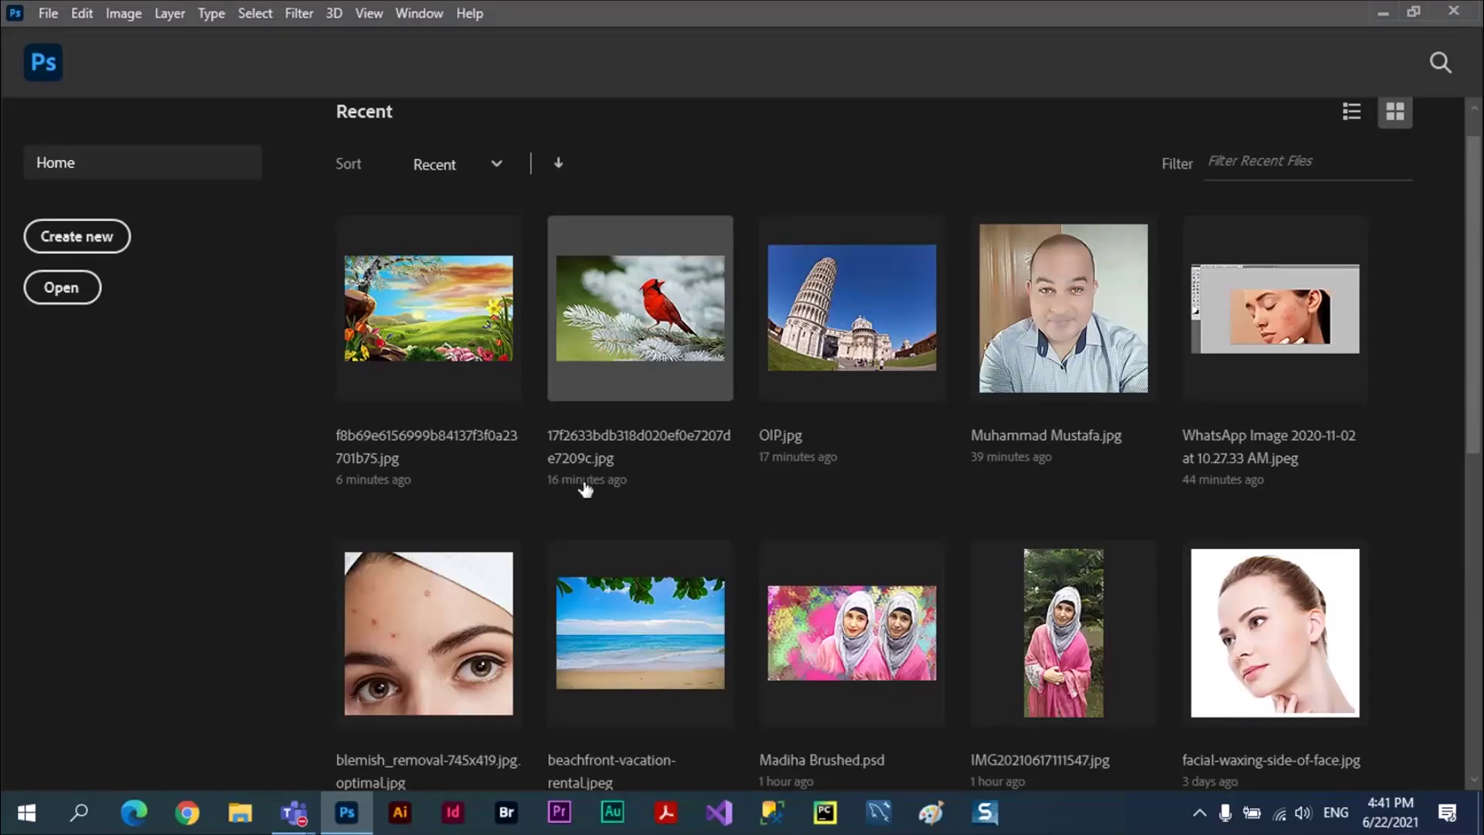
left_click(1382, 13)
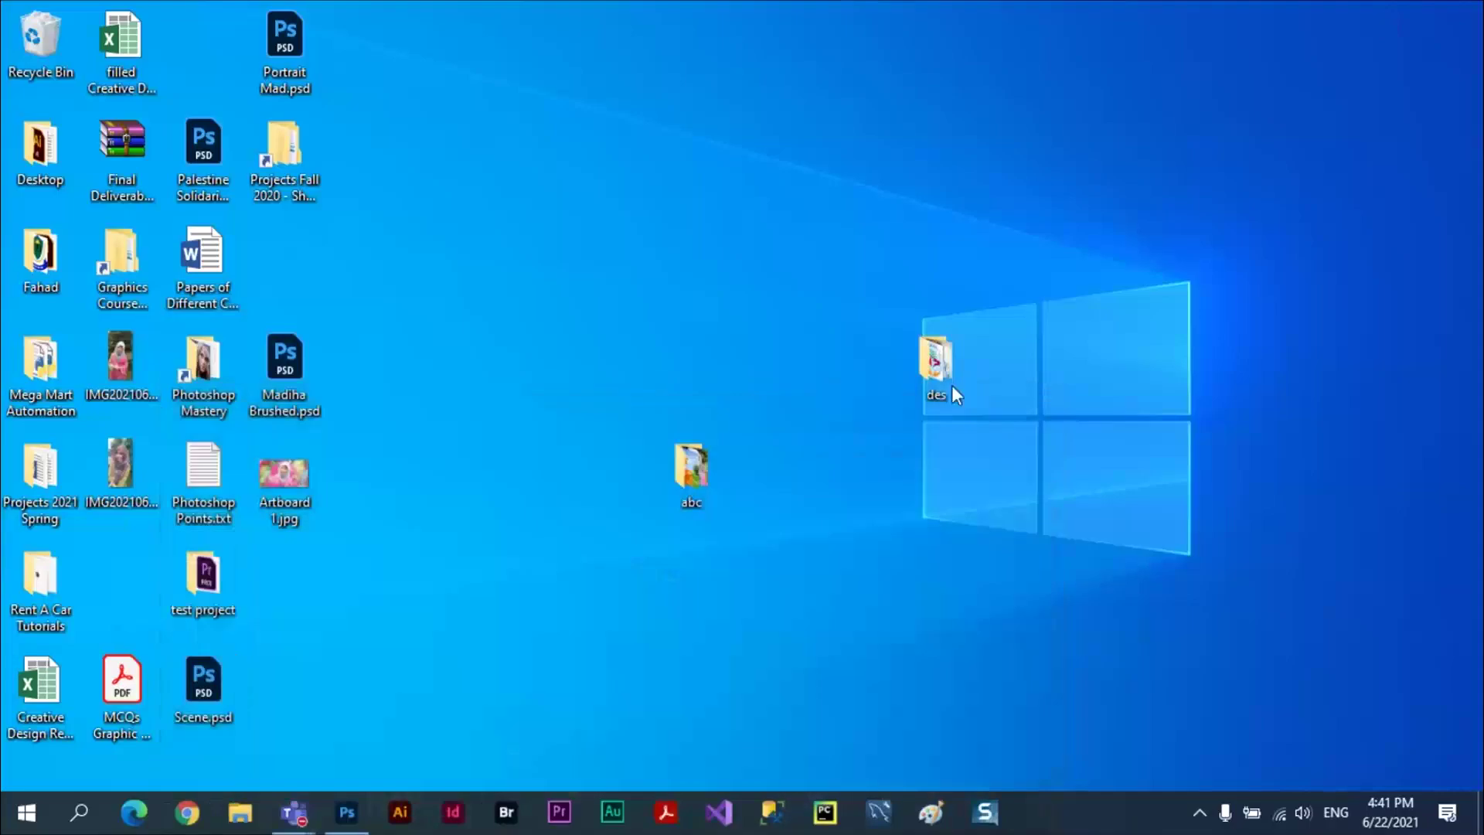
Open the desktop's des folder, view the processed portrait photo of the woman at full size and close both windows.
double_click(946, 362)
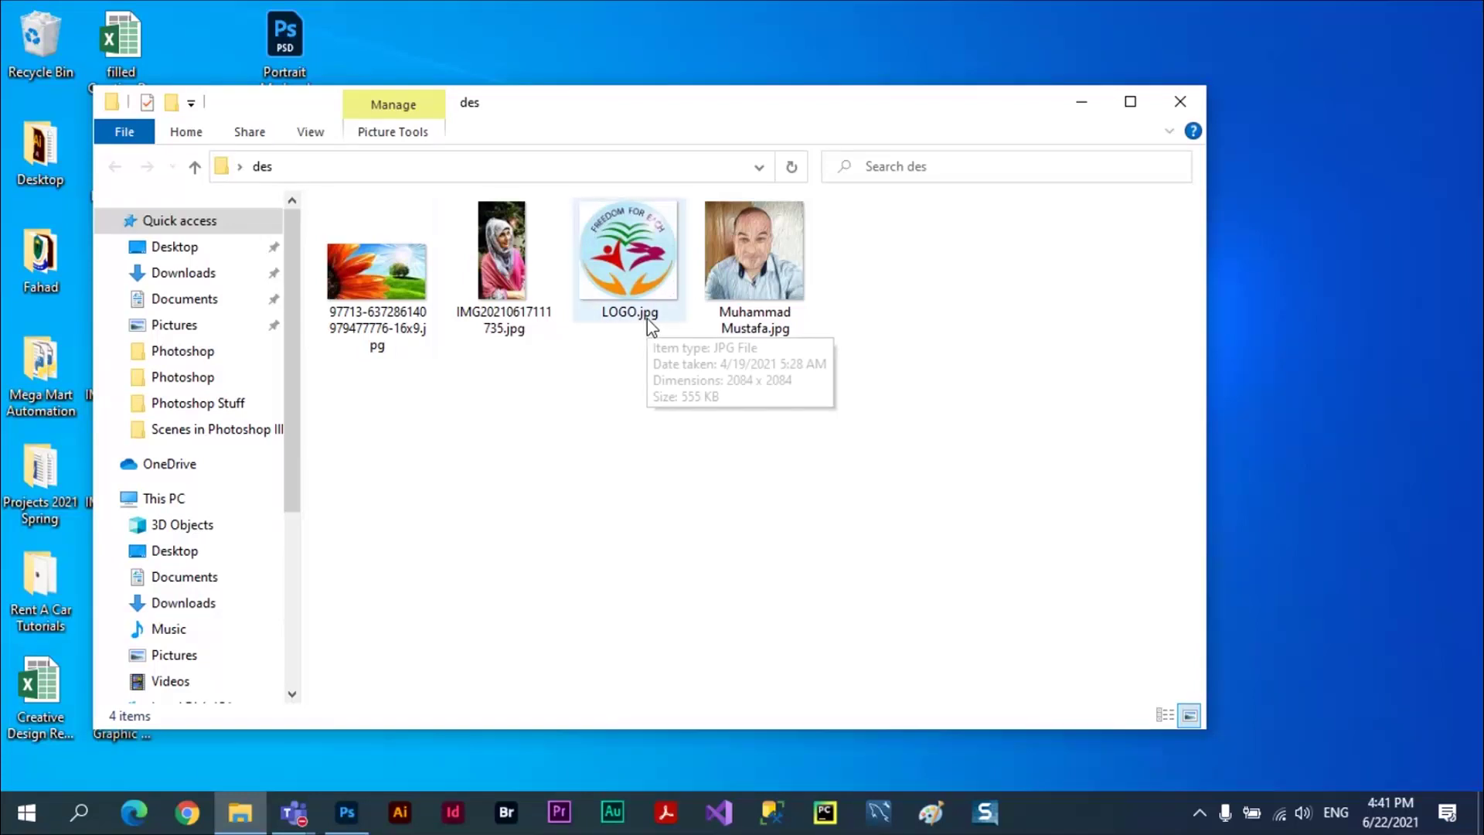
left_click(495, 270)
double_click(494, 271)
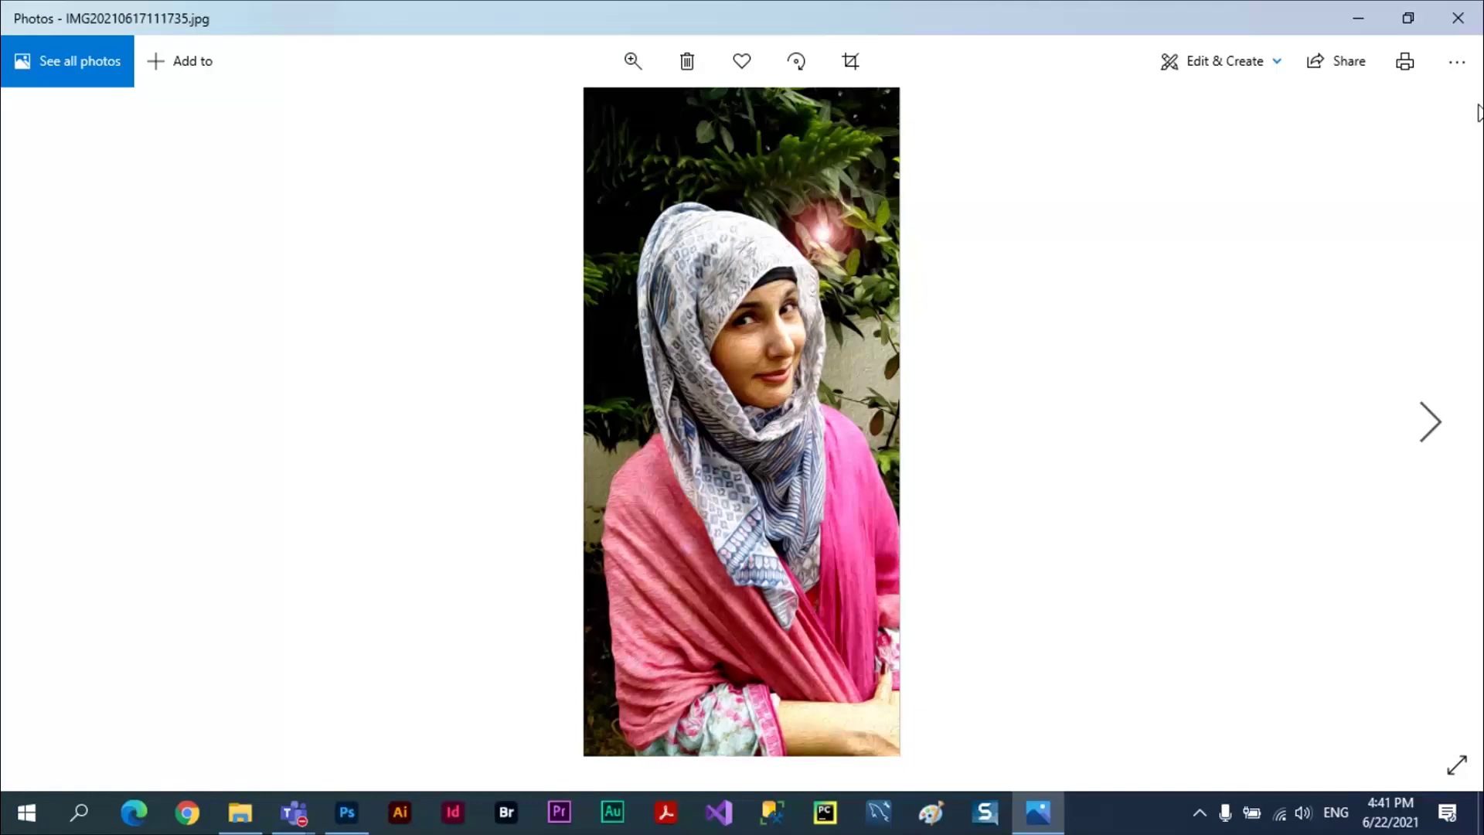
left_click(1459, 19)
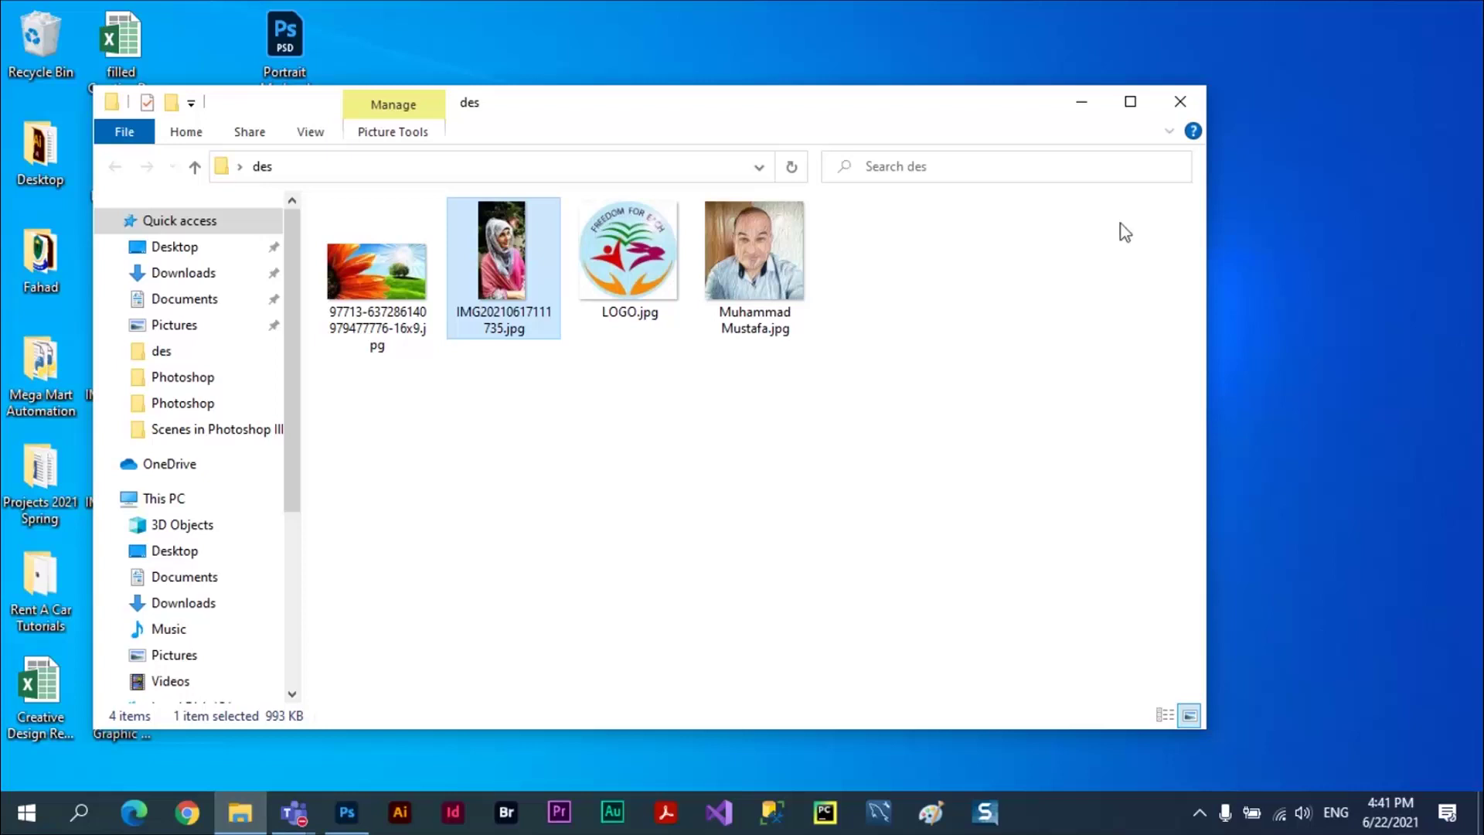
left_click(1186, 108)
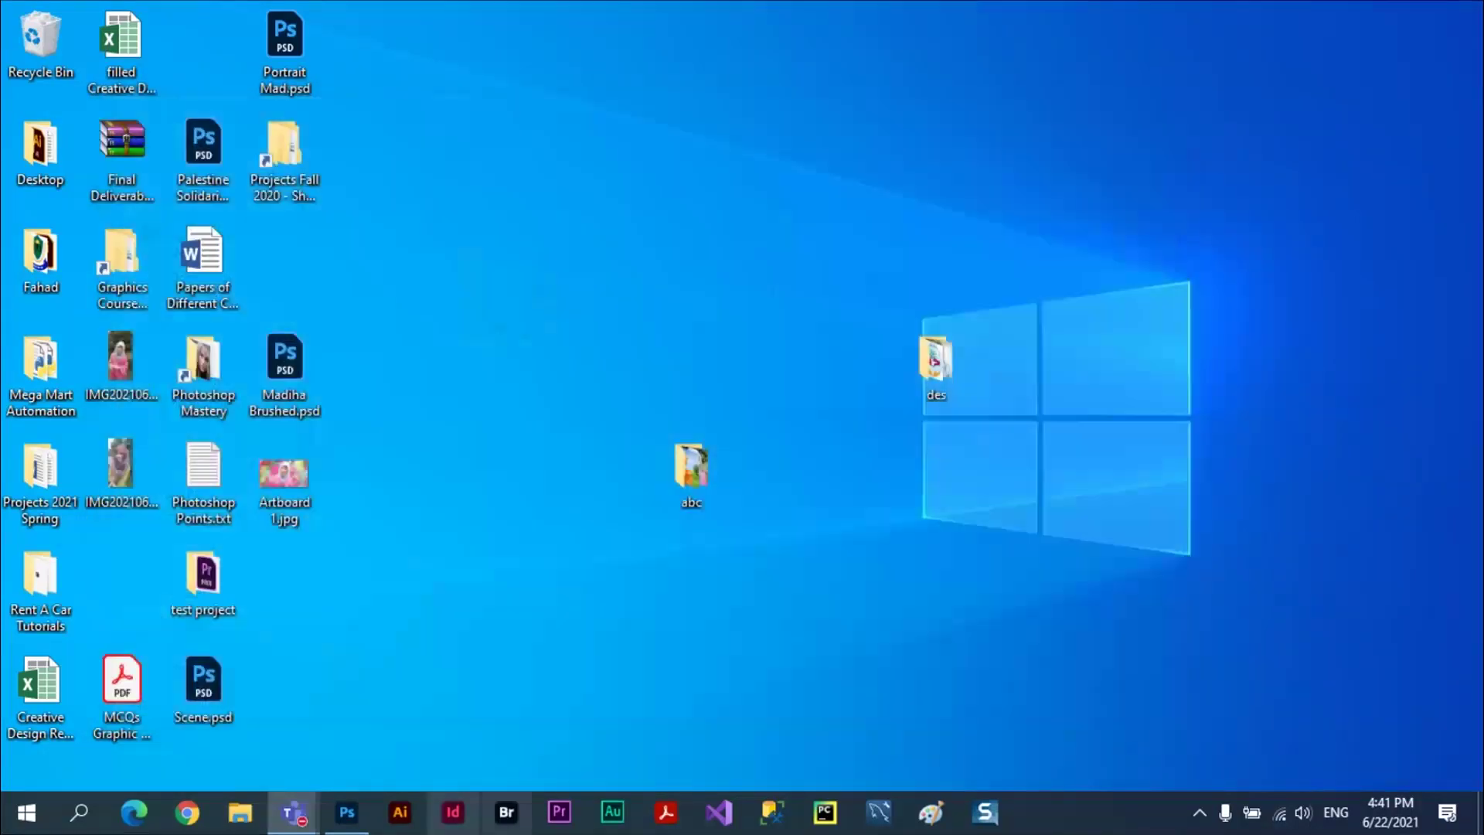
Return to Photoshop and start Create Droplet, moving its dialog to a clear spot on the screen.
left_click(355, 828)
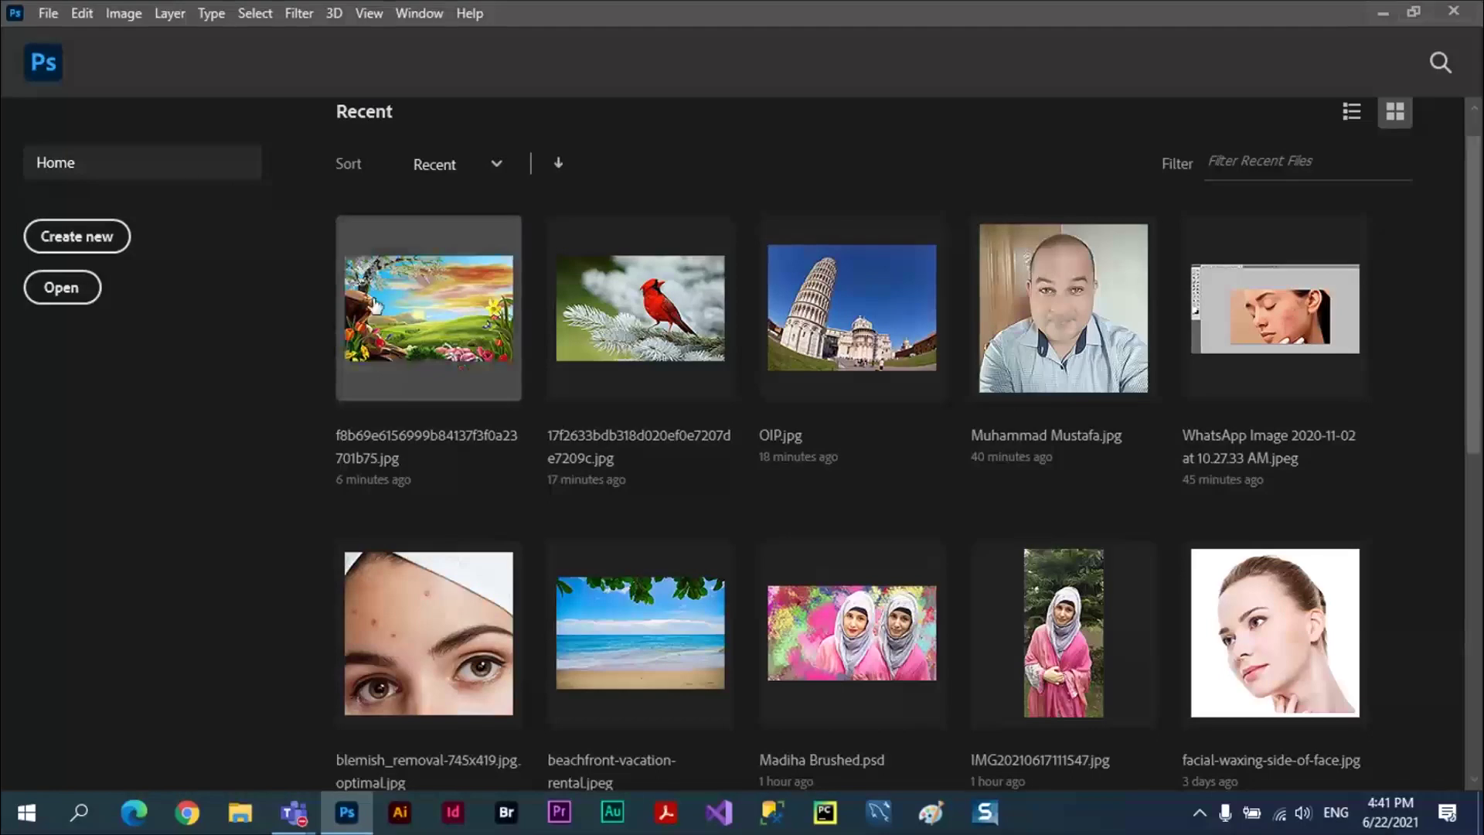
left_click(46, 12)
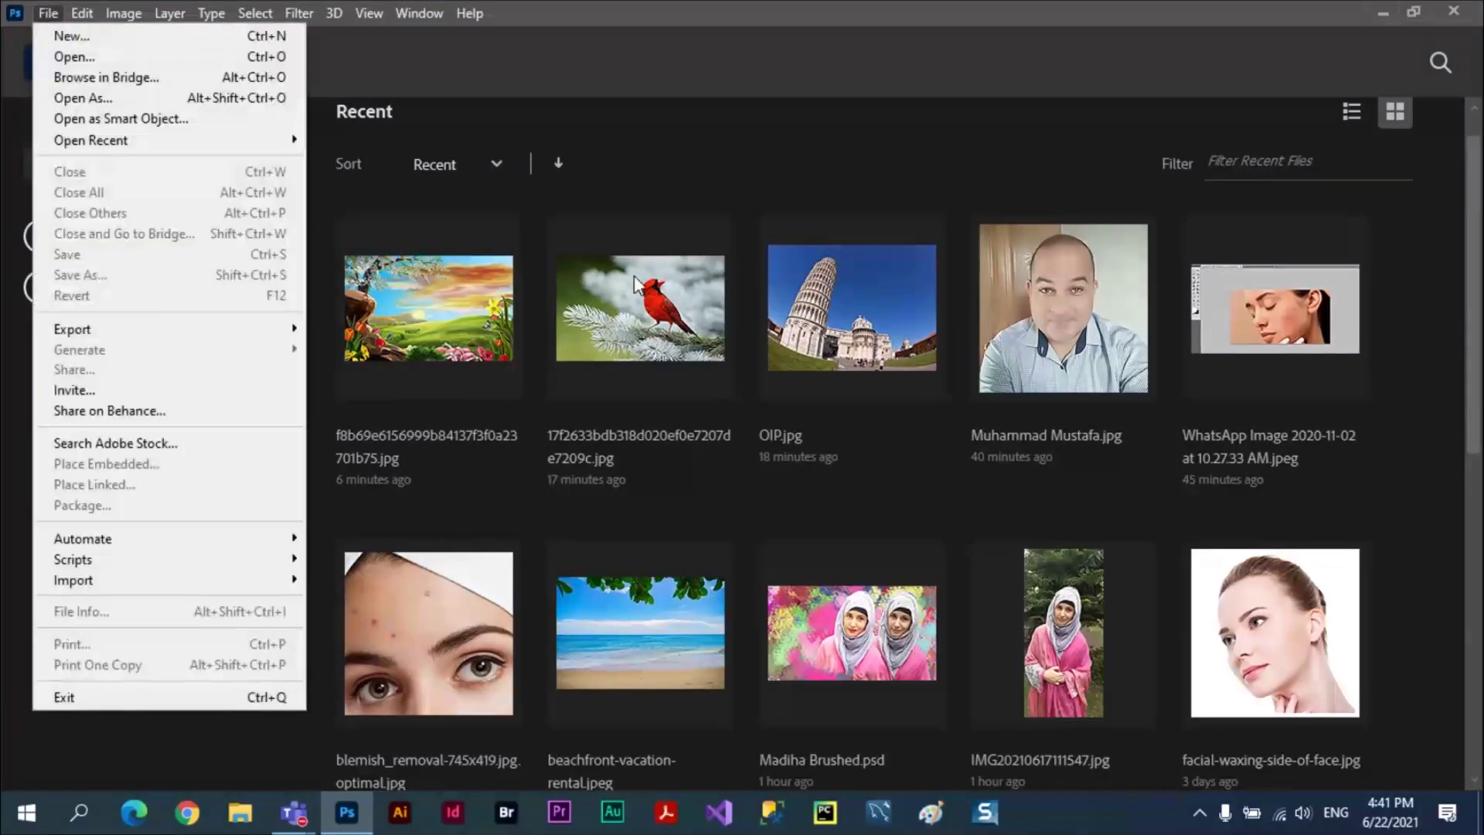
left_click(1010, 22)
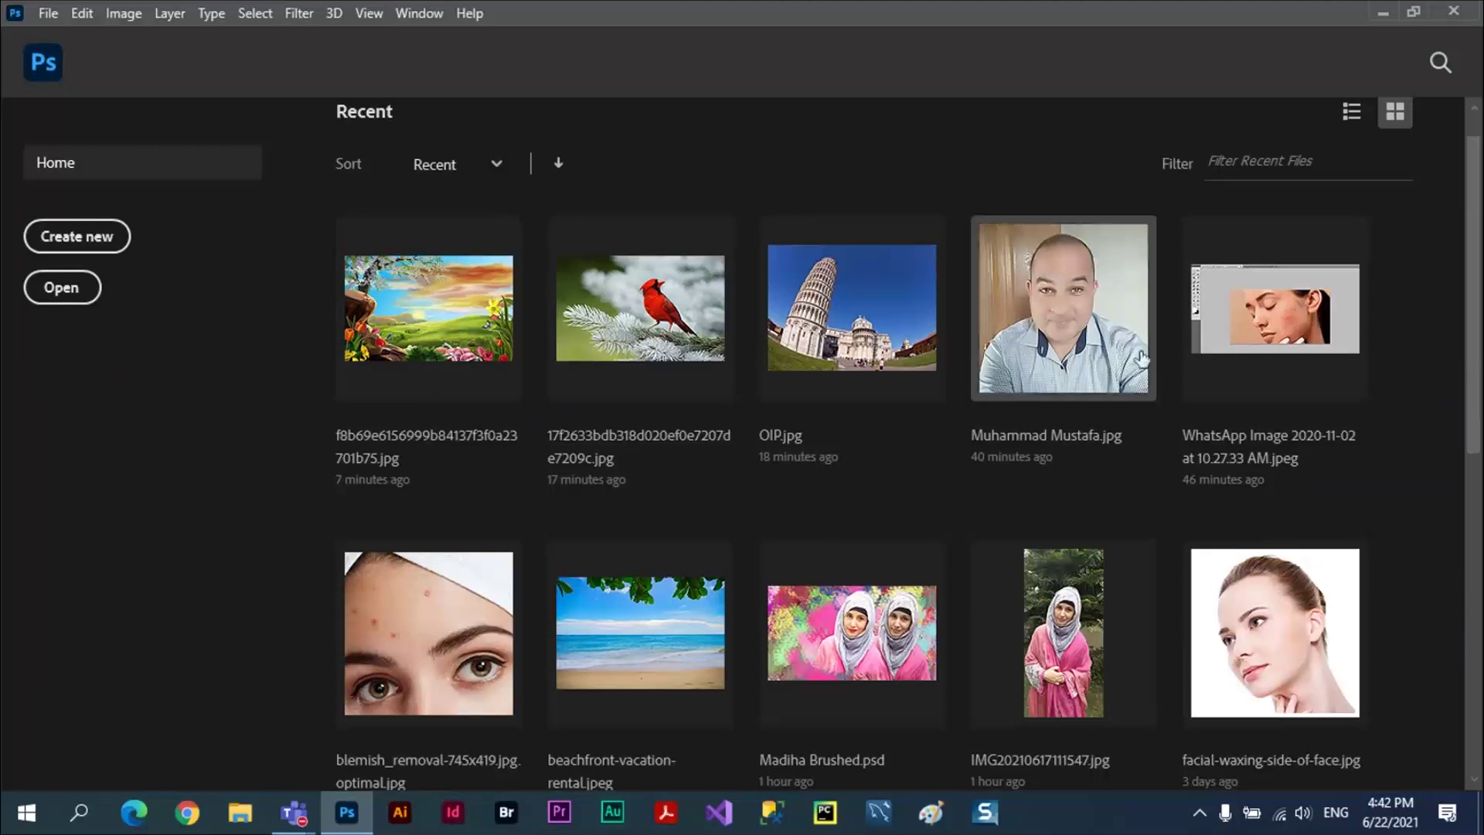
left_click(49, 16)
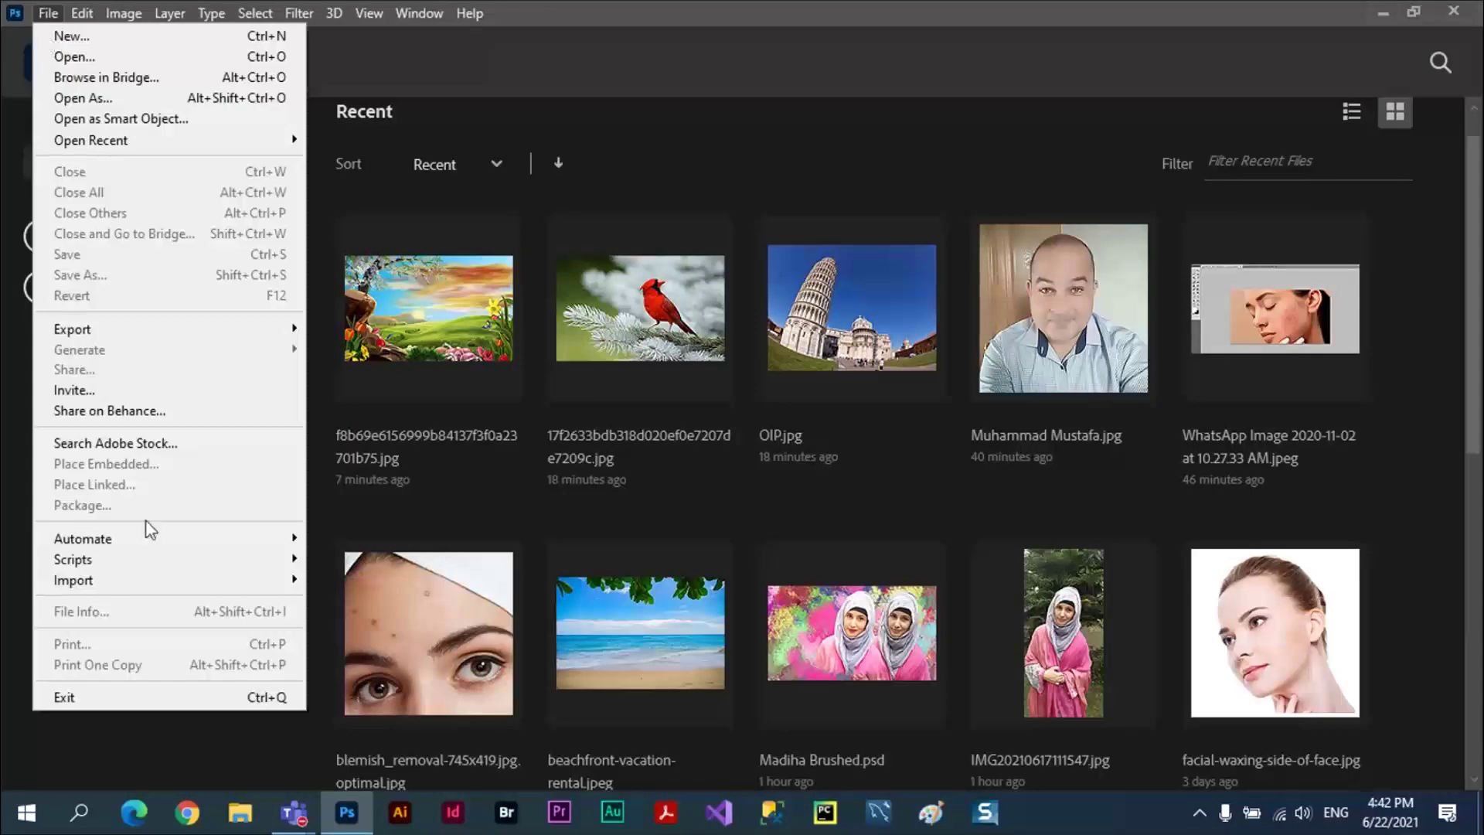
mouse_move(154, 539)
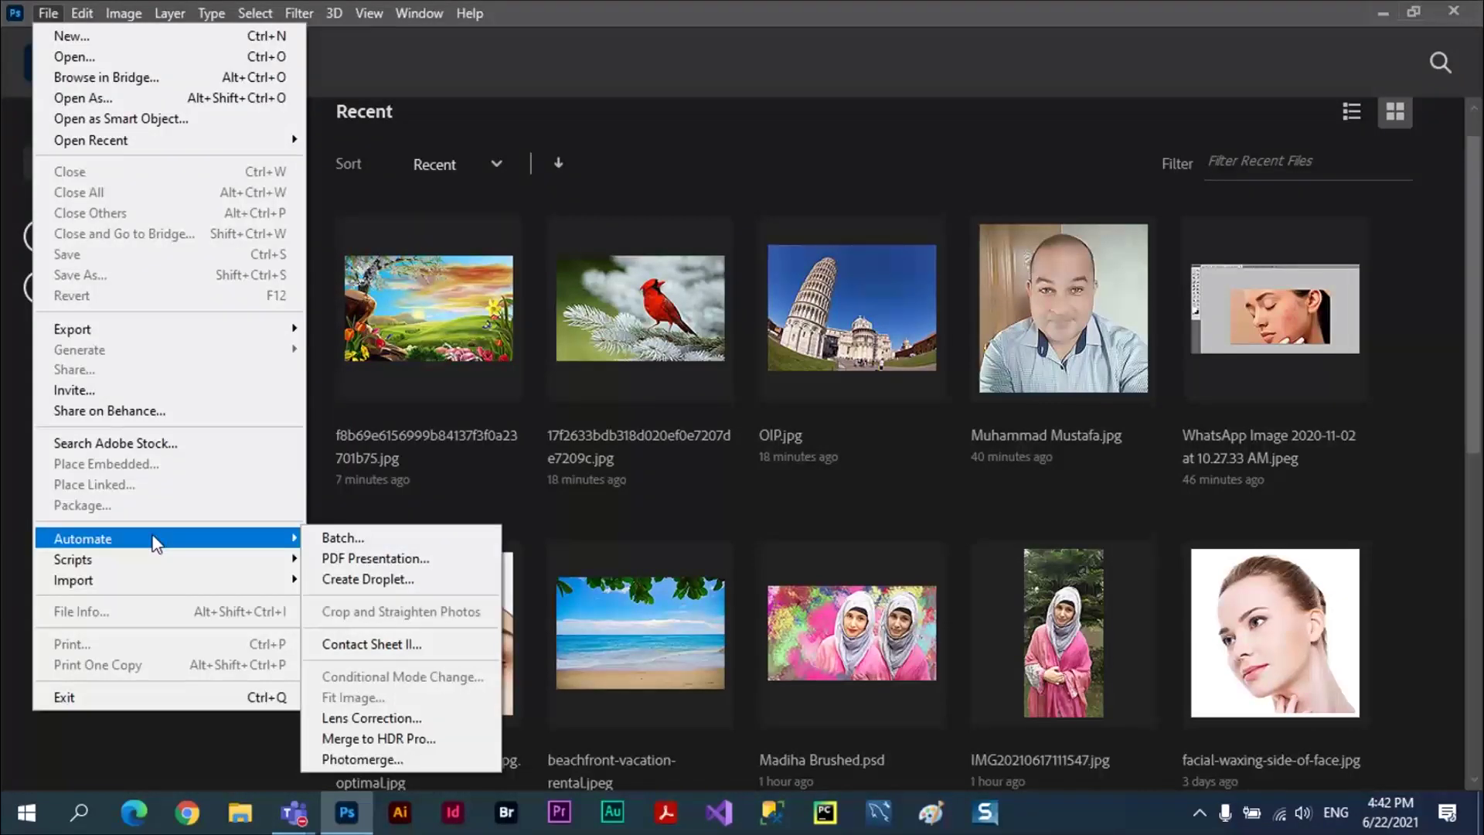
left_click(399, 582)
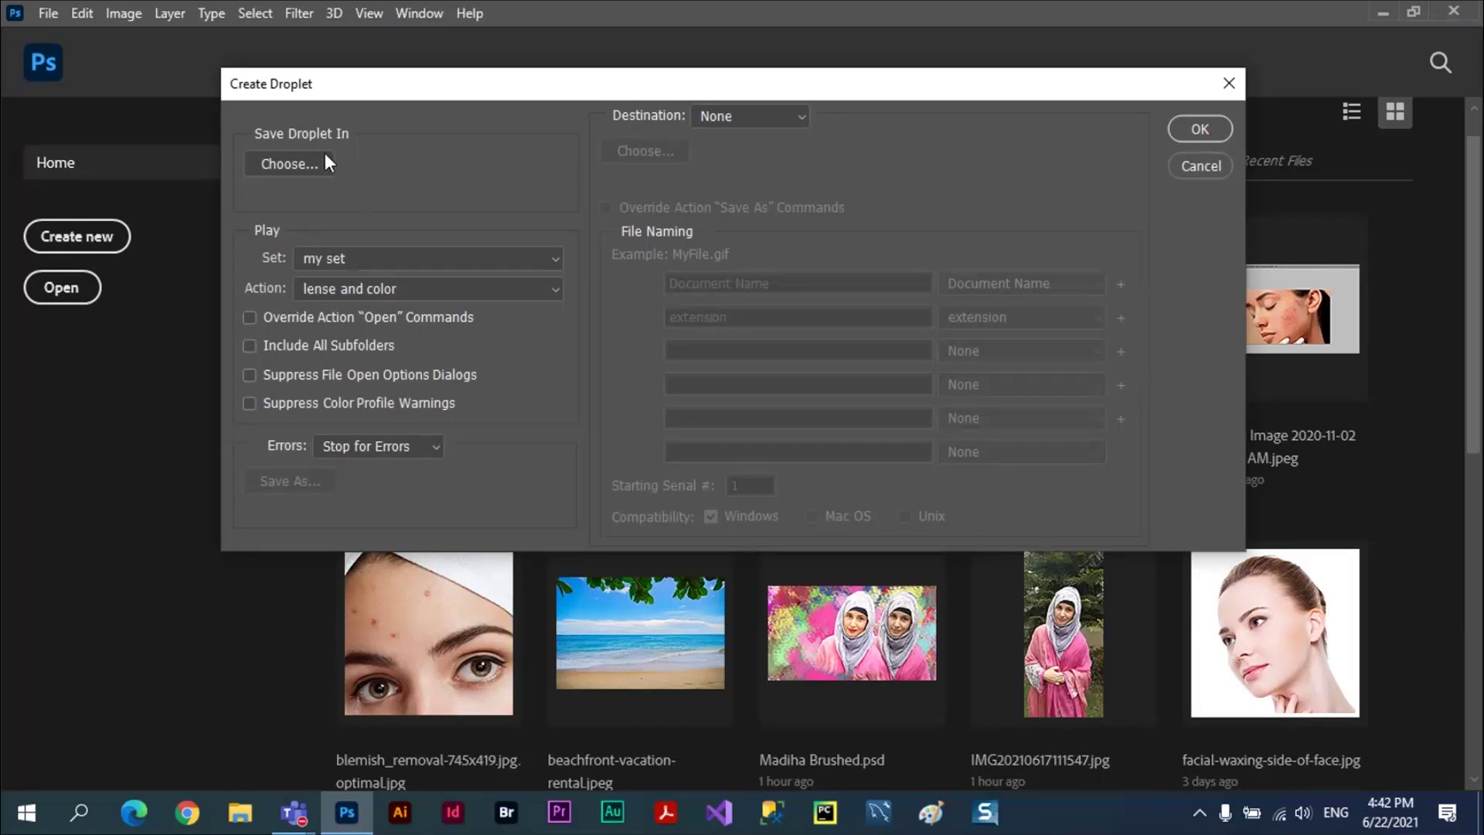
left_click_drag(400, 92, 526, 173)
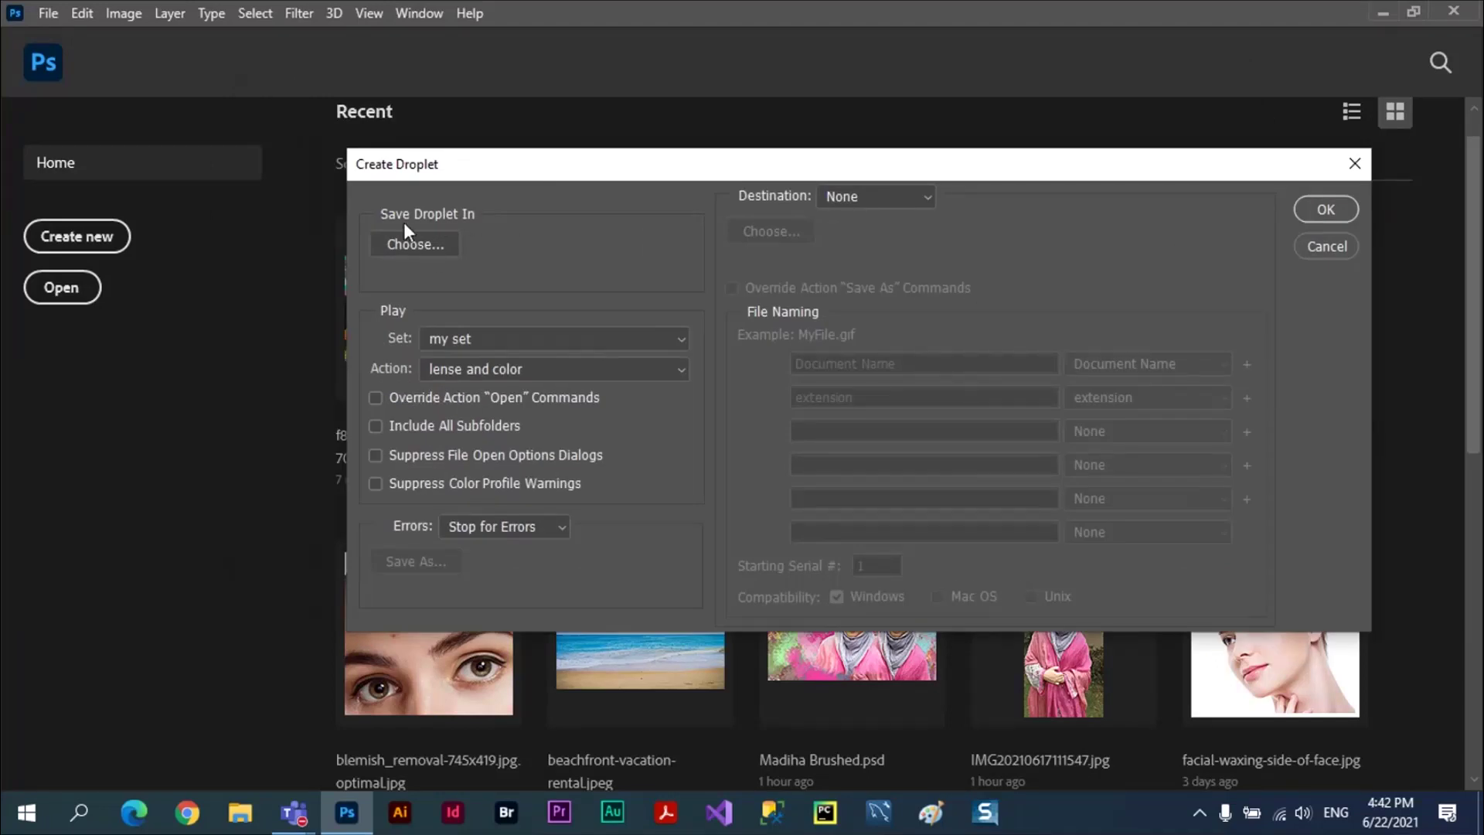
Set the droplet to be saved on the desktop as "lense oil sharp.exe".
left_click(407, 243)
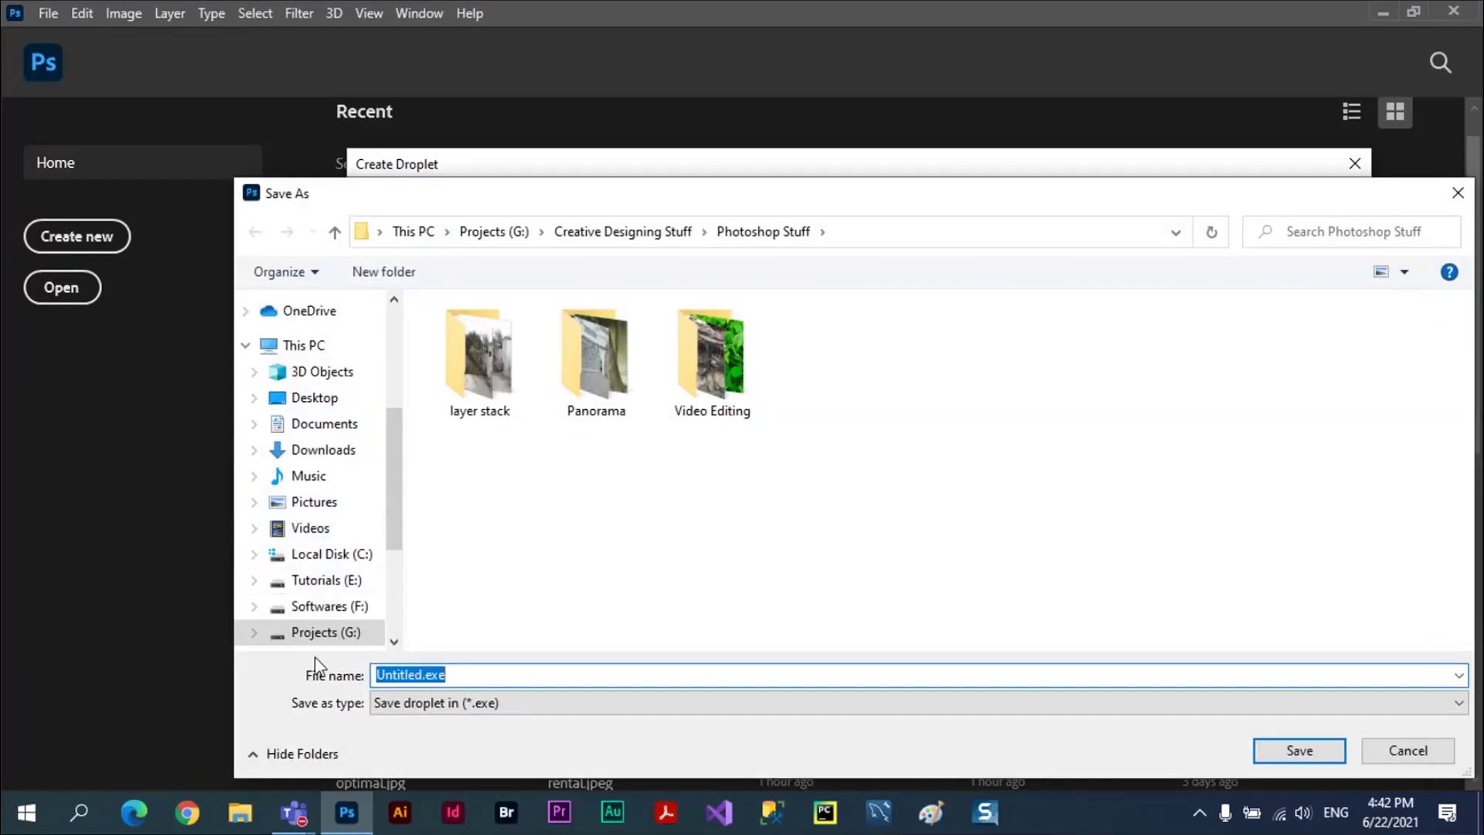
left_click(298, 397)
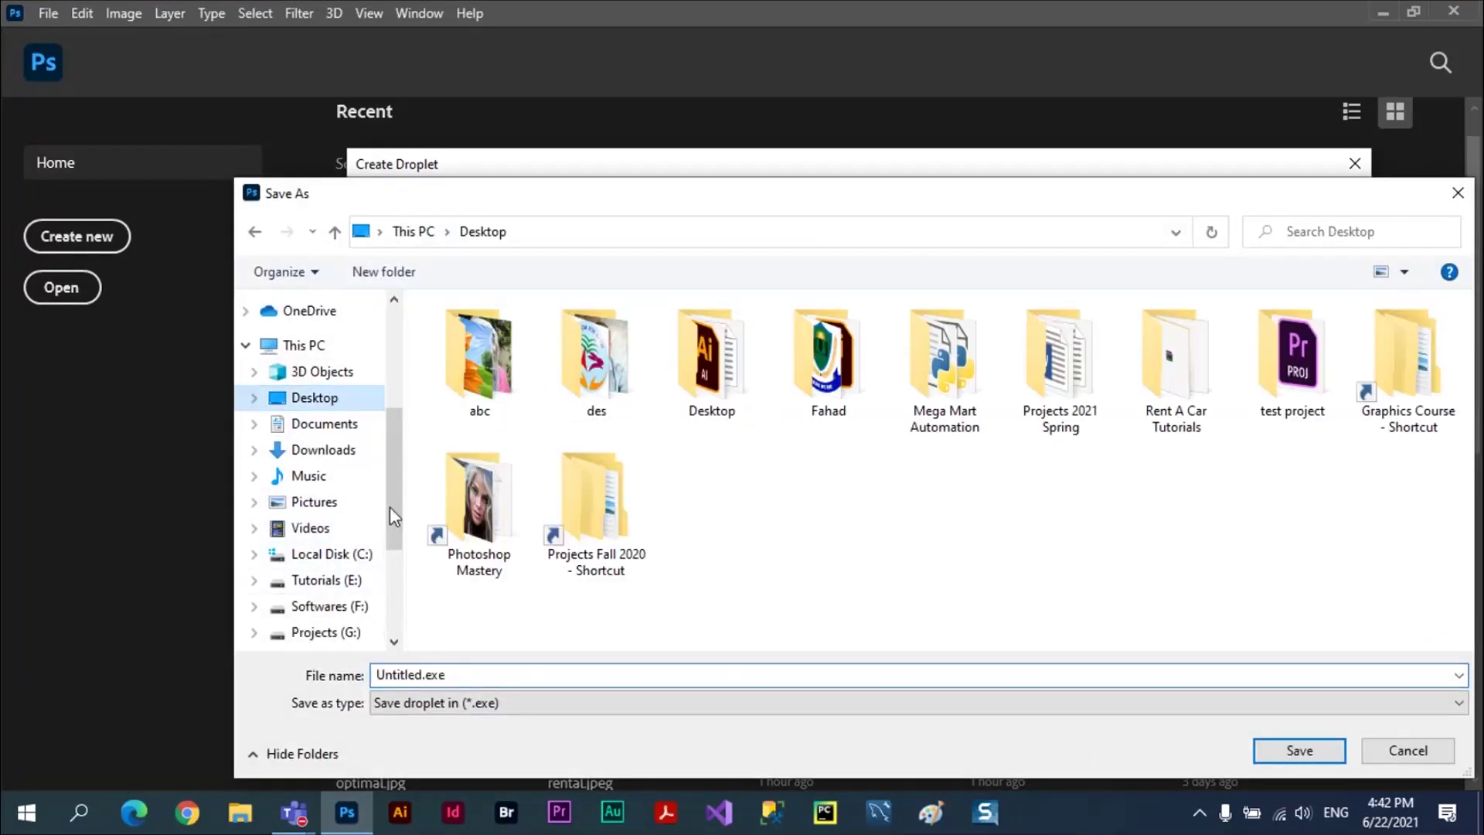
double_click(420, 676)
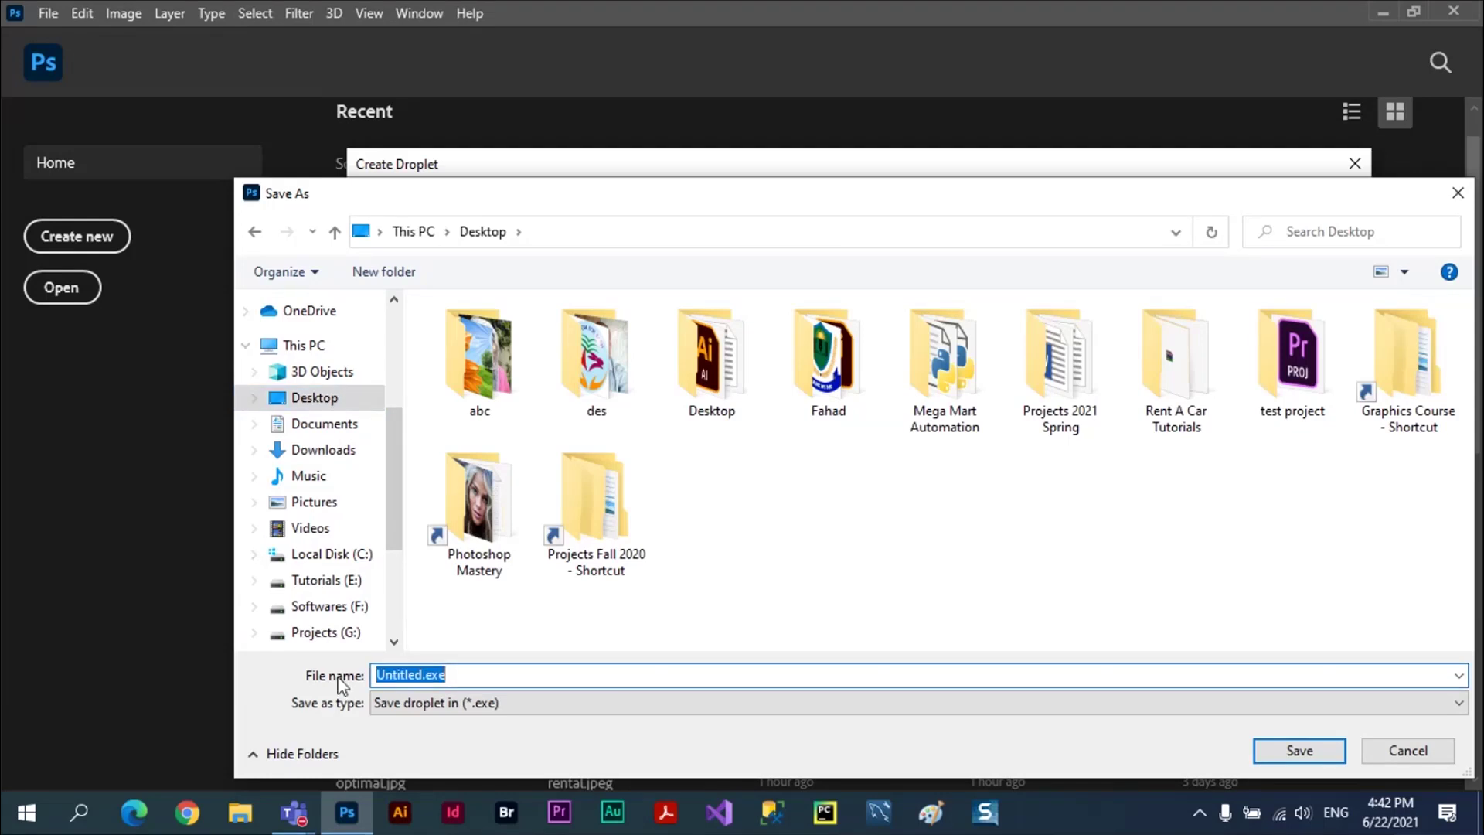
left_click(484, 677)
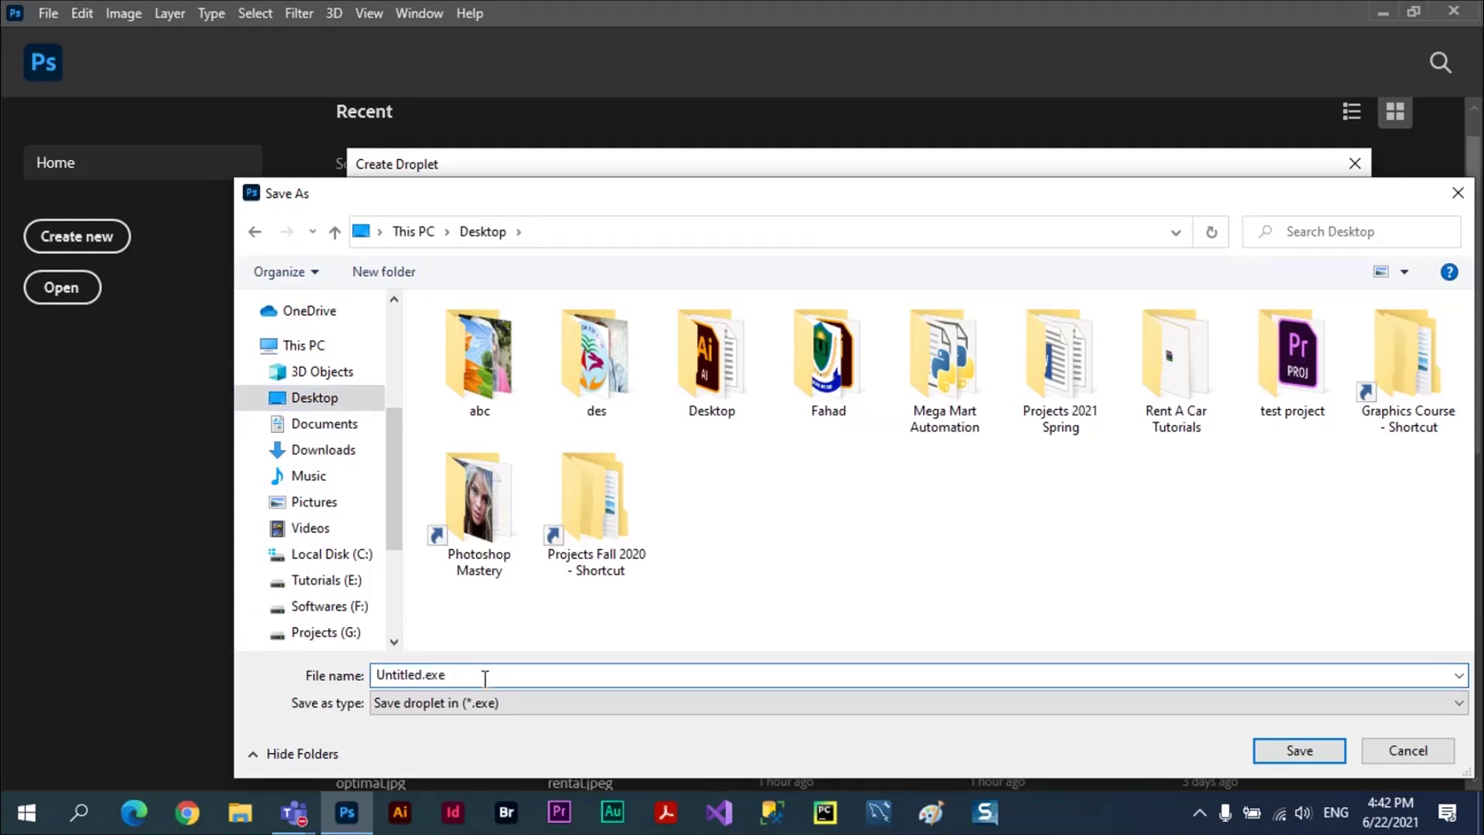
key("Left")
key("Left")
key("Left")
key("Left")
key("BackSpace")
key("BackSpace")
key("BackSpace")
key("BackSpace")
key("BackSpace")
key("BackSpace")
key("BackSpace")
key("BackSpace")
type("les")
key("BackSpace")
type("nse oil sharp")
key("Tab")
left_click(1281, 751)
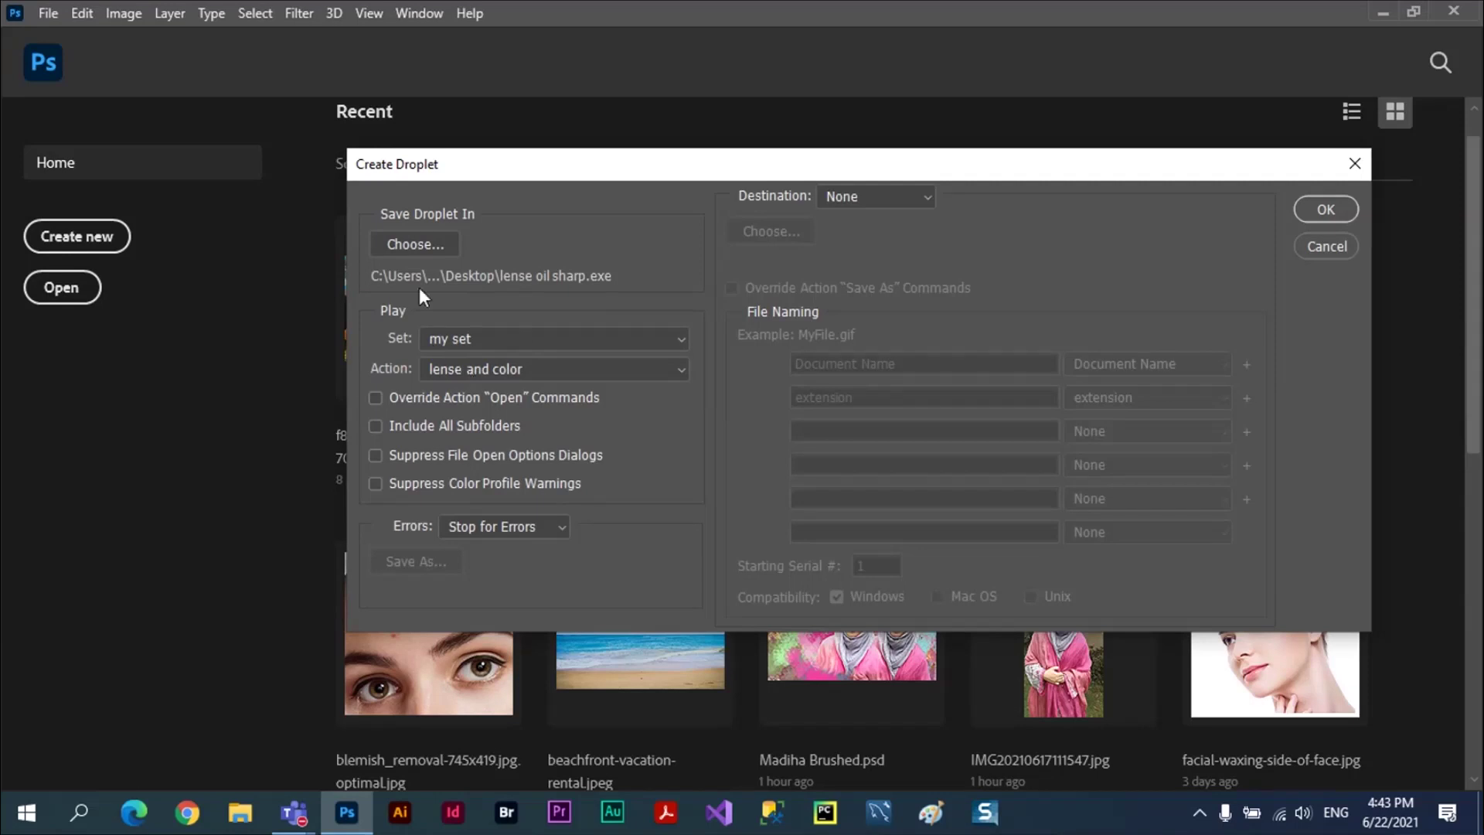
Have the droplet play the "lense and color" action from my set with Include All Subfolders enabled.
left_click(688, 336)
left_click(451, 379)
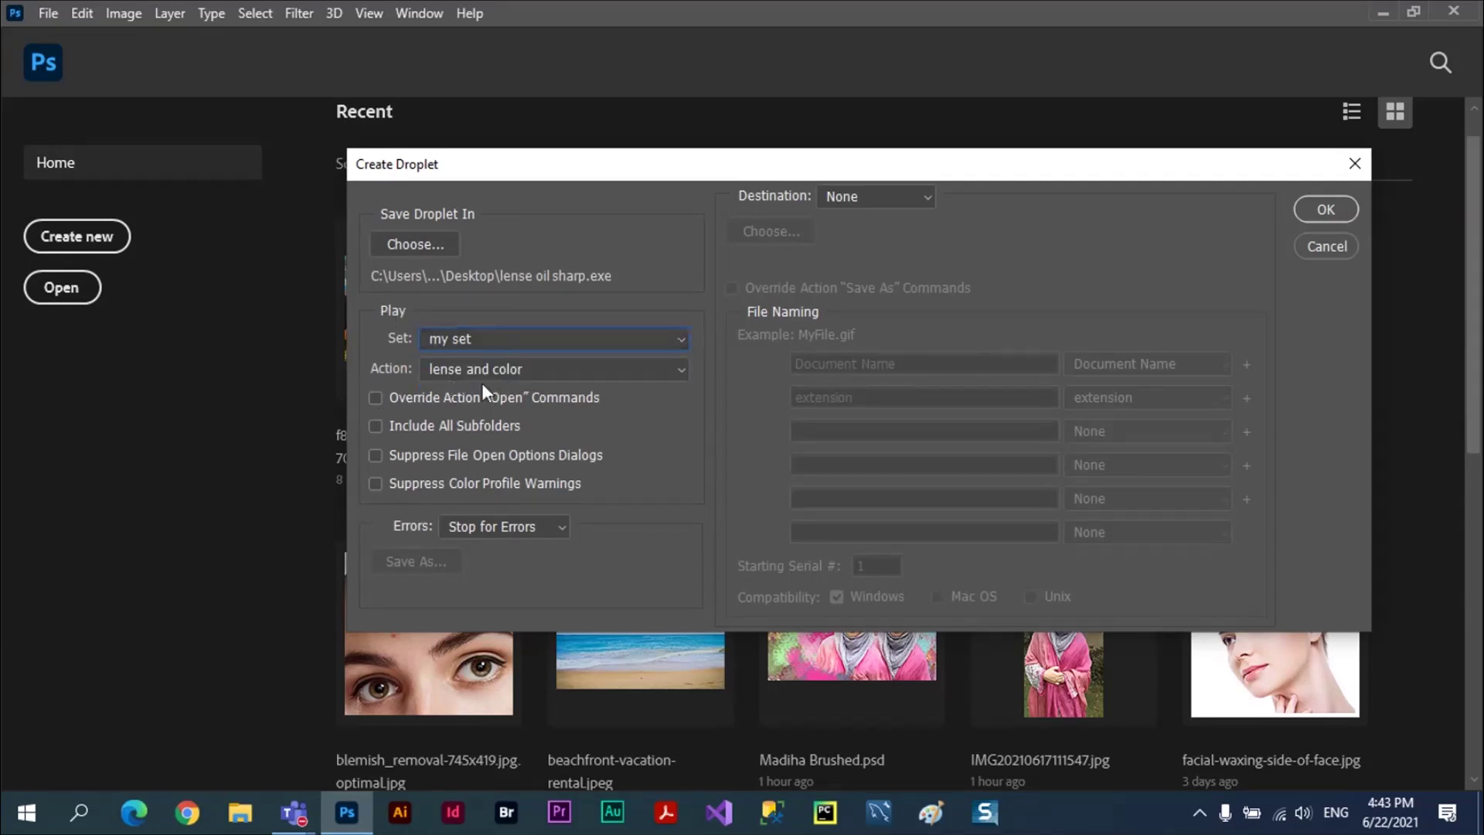
left_click(680, 373)
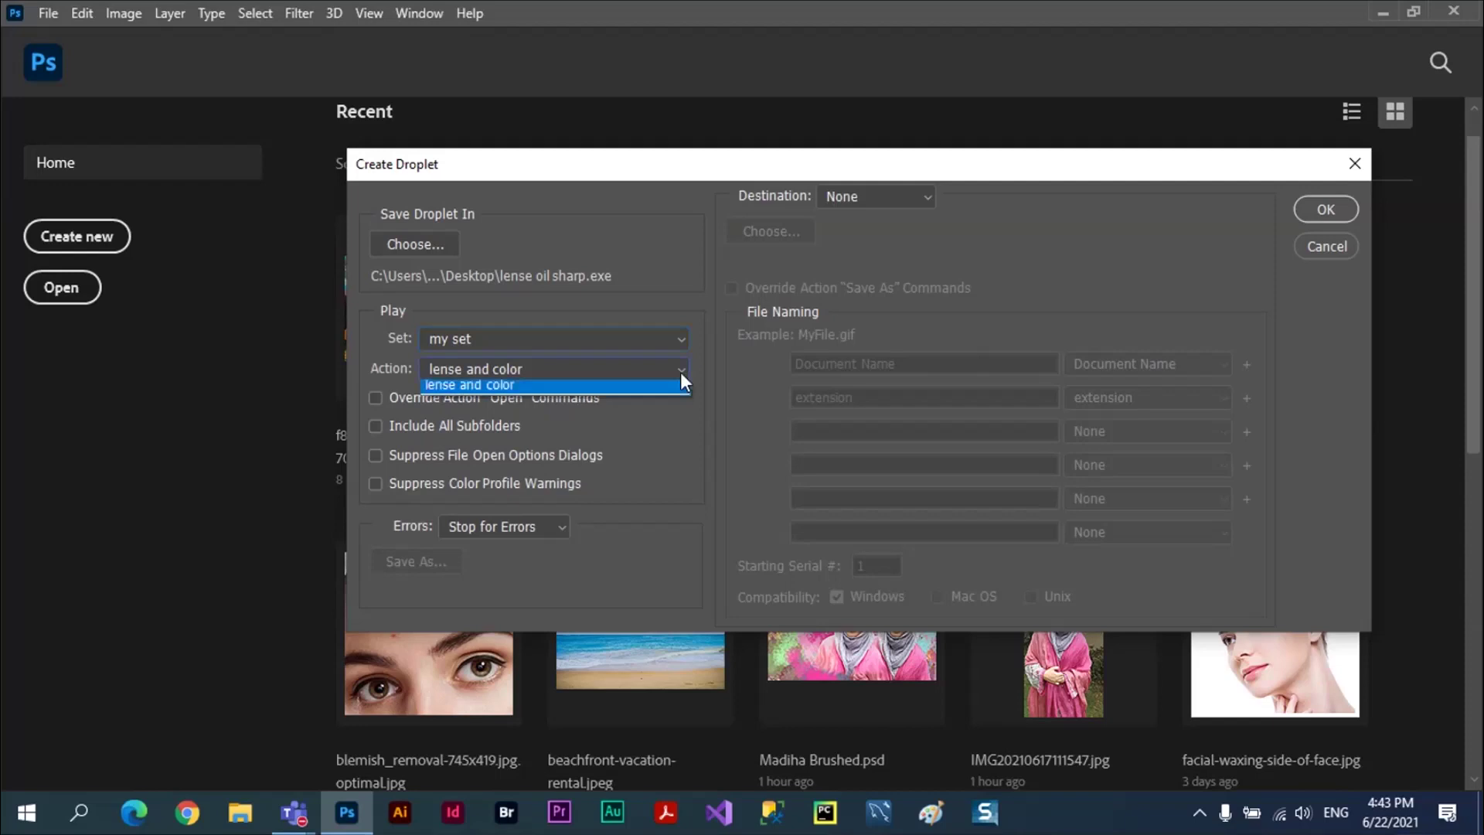
left_click(491, 392)
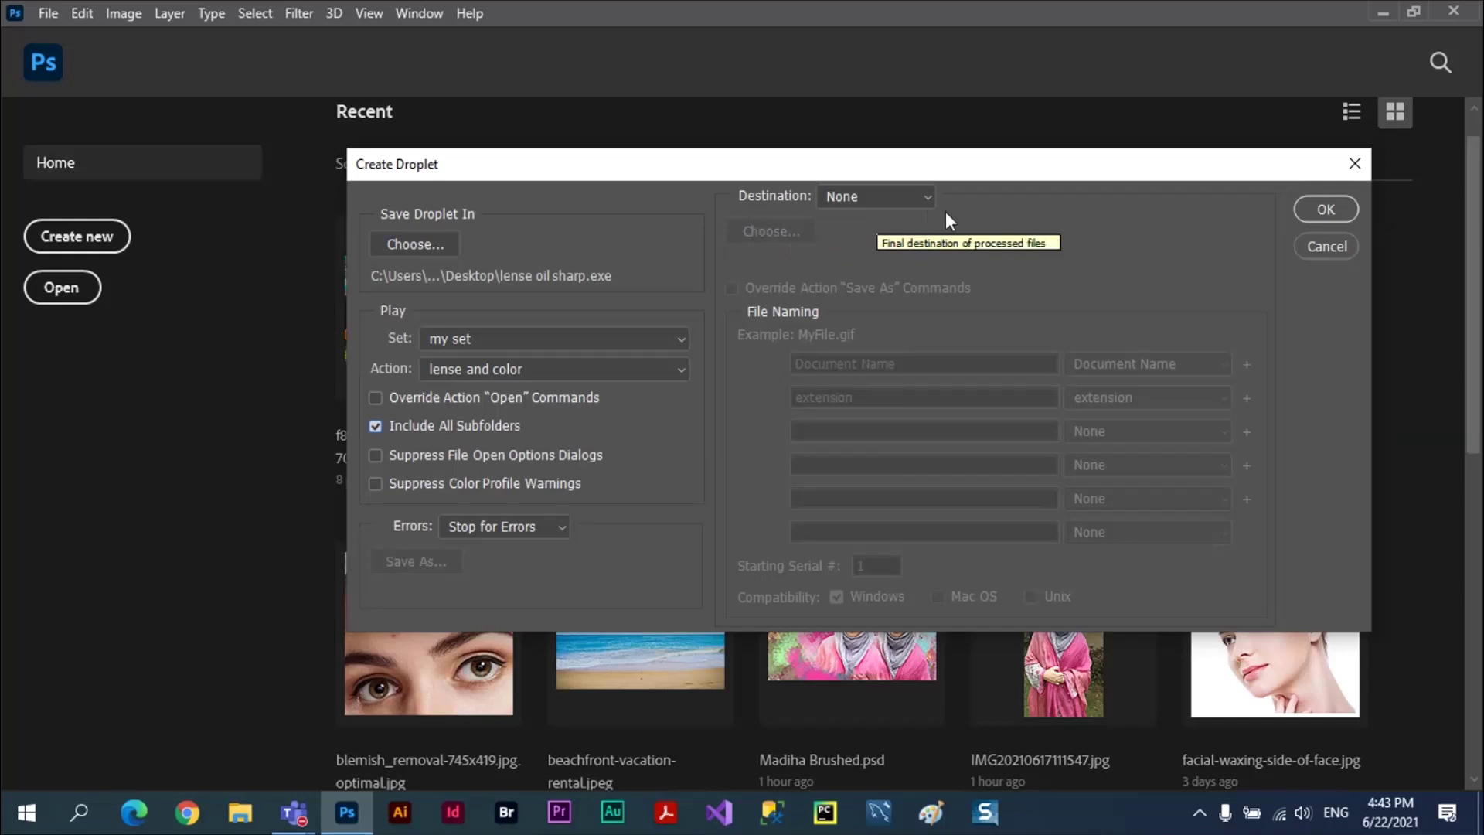
Set the droplet's destination to a new desktop folder named "my des".
left_click(929, 200)
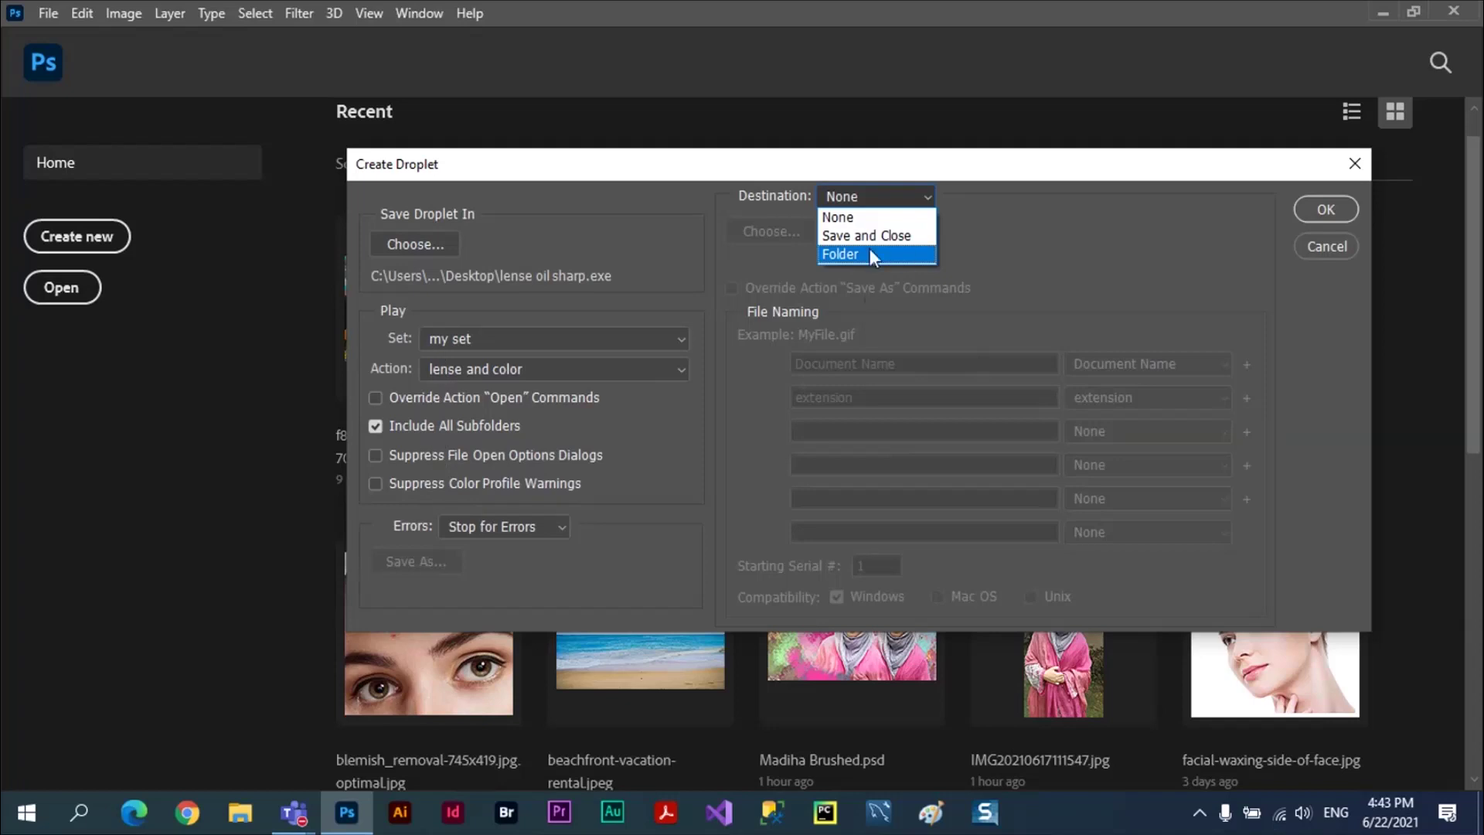
left_click(848, 259)
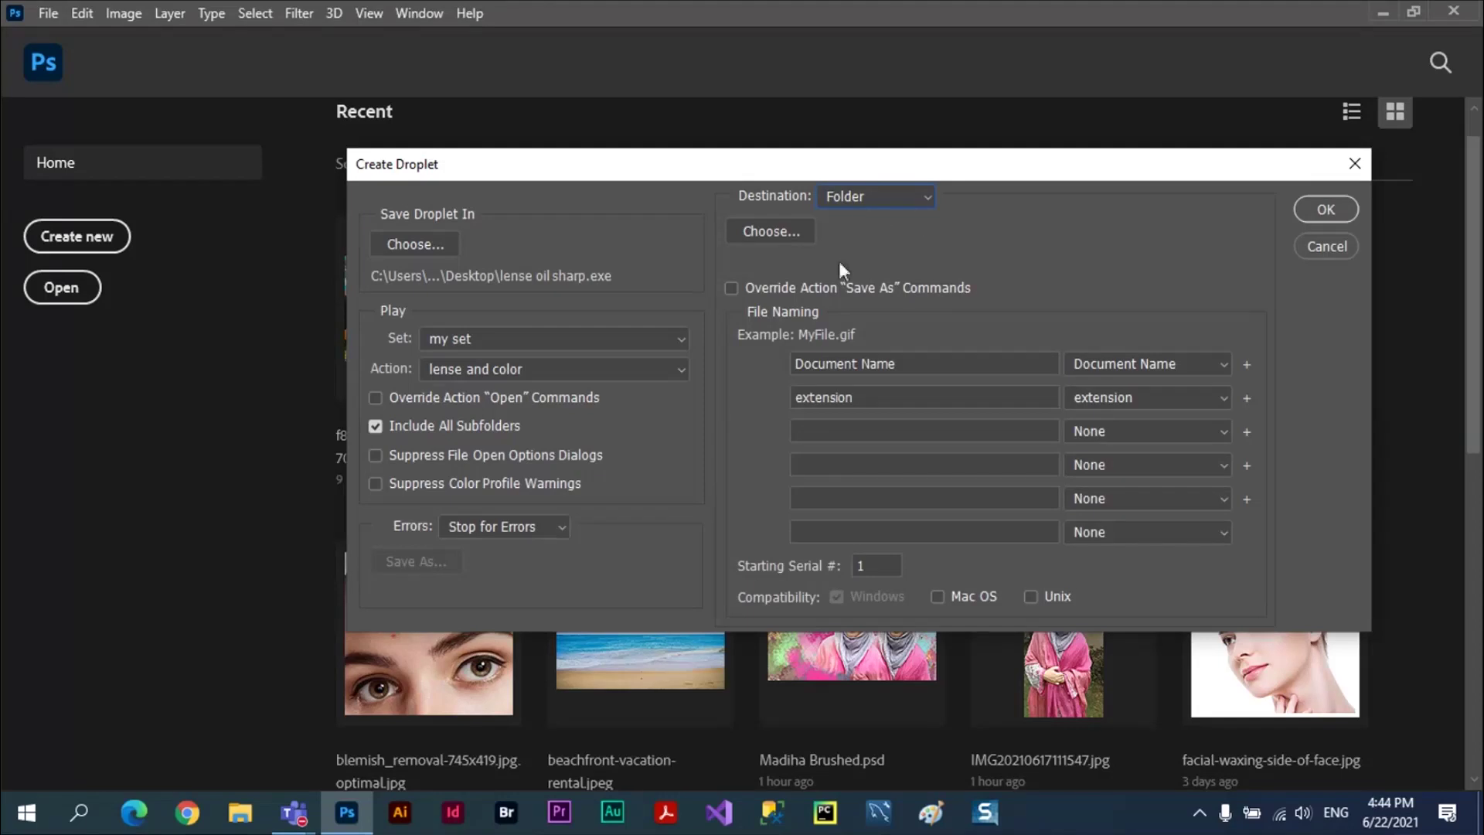
left_click(781, 235)
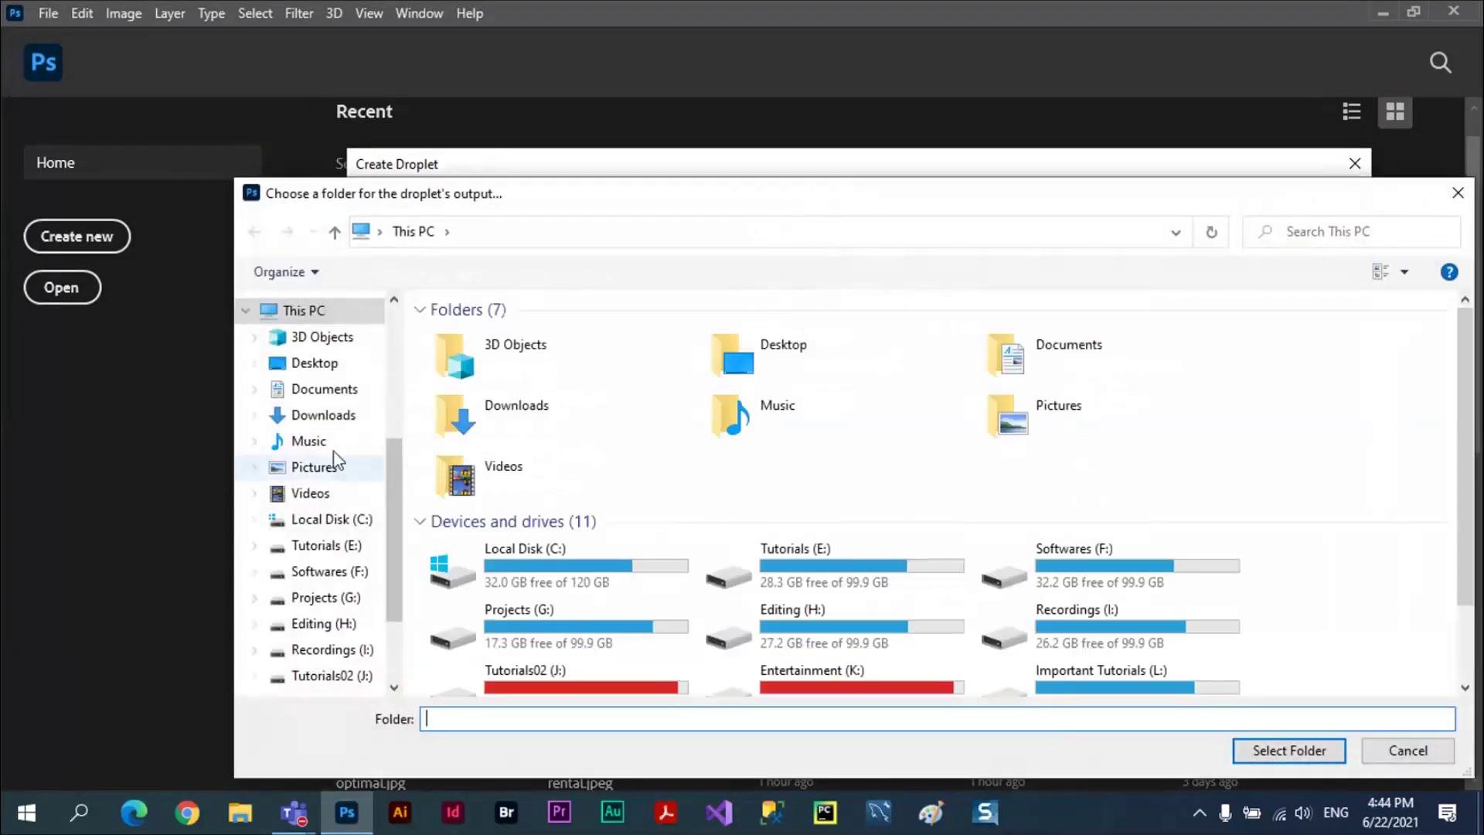
left_click(325, 366)
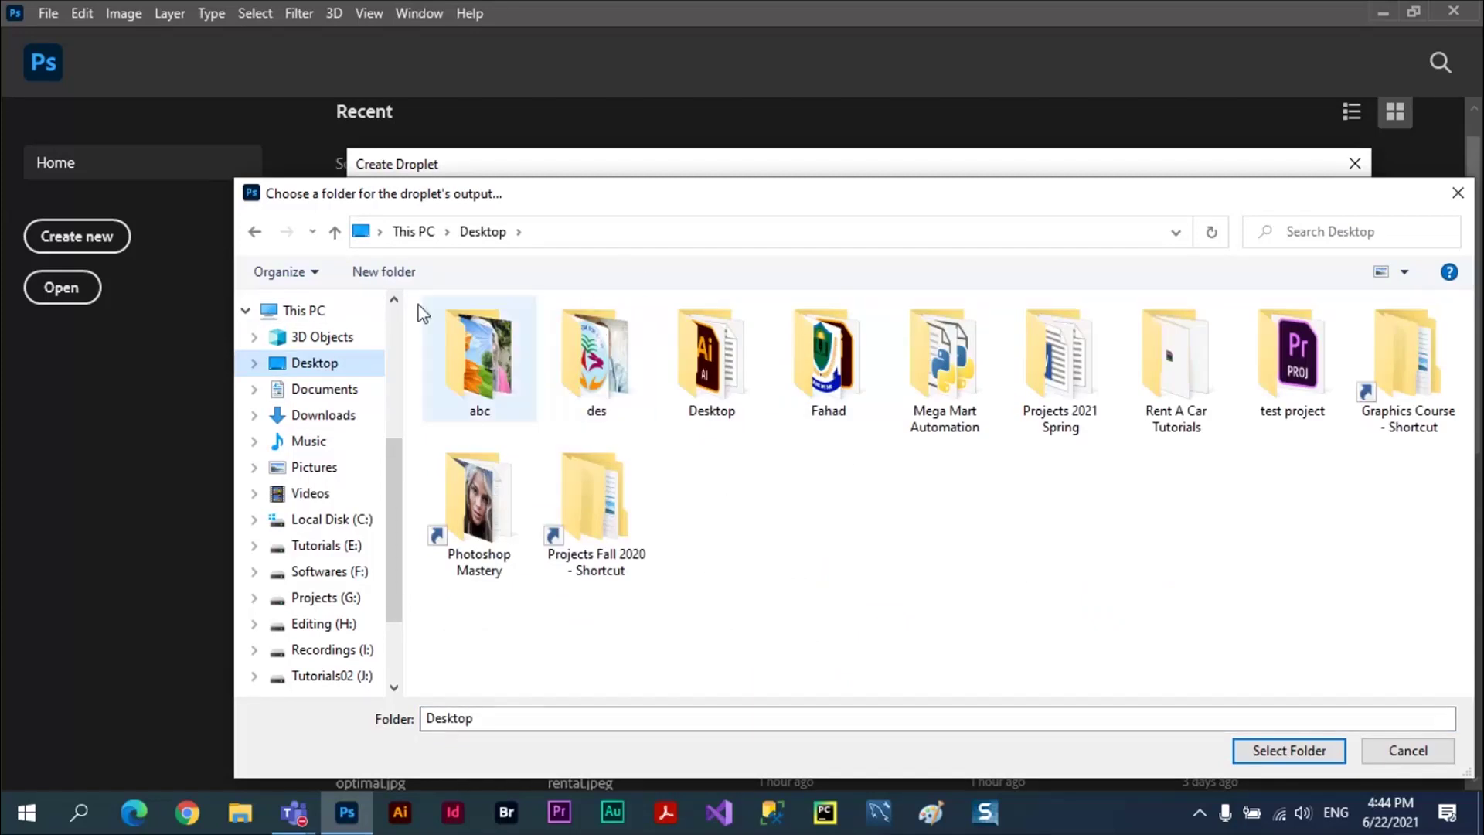
left_click(382, 272)
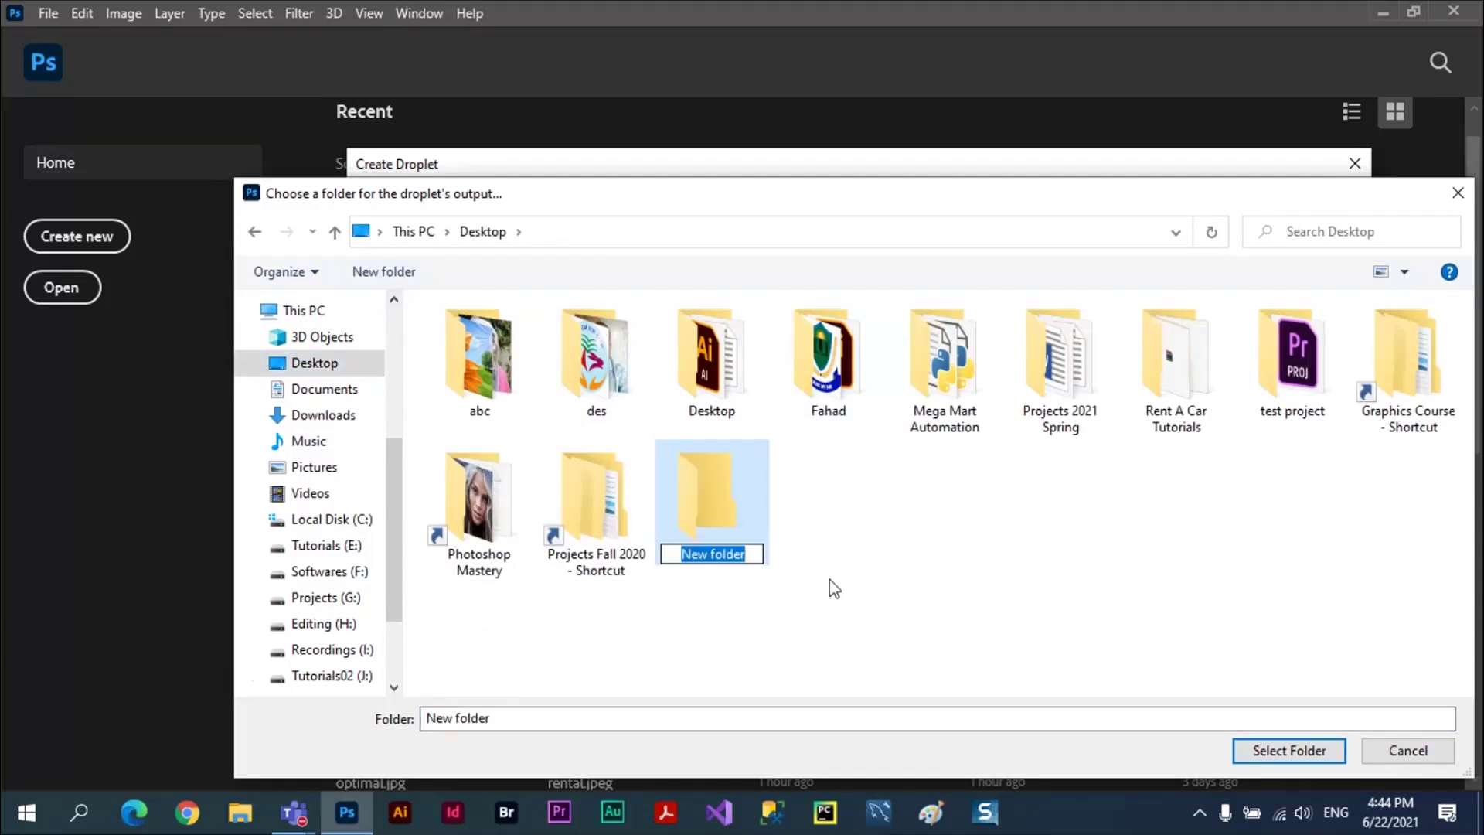
type("my des")
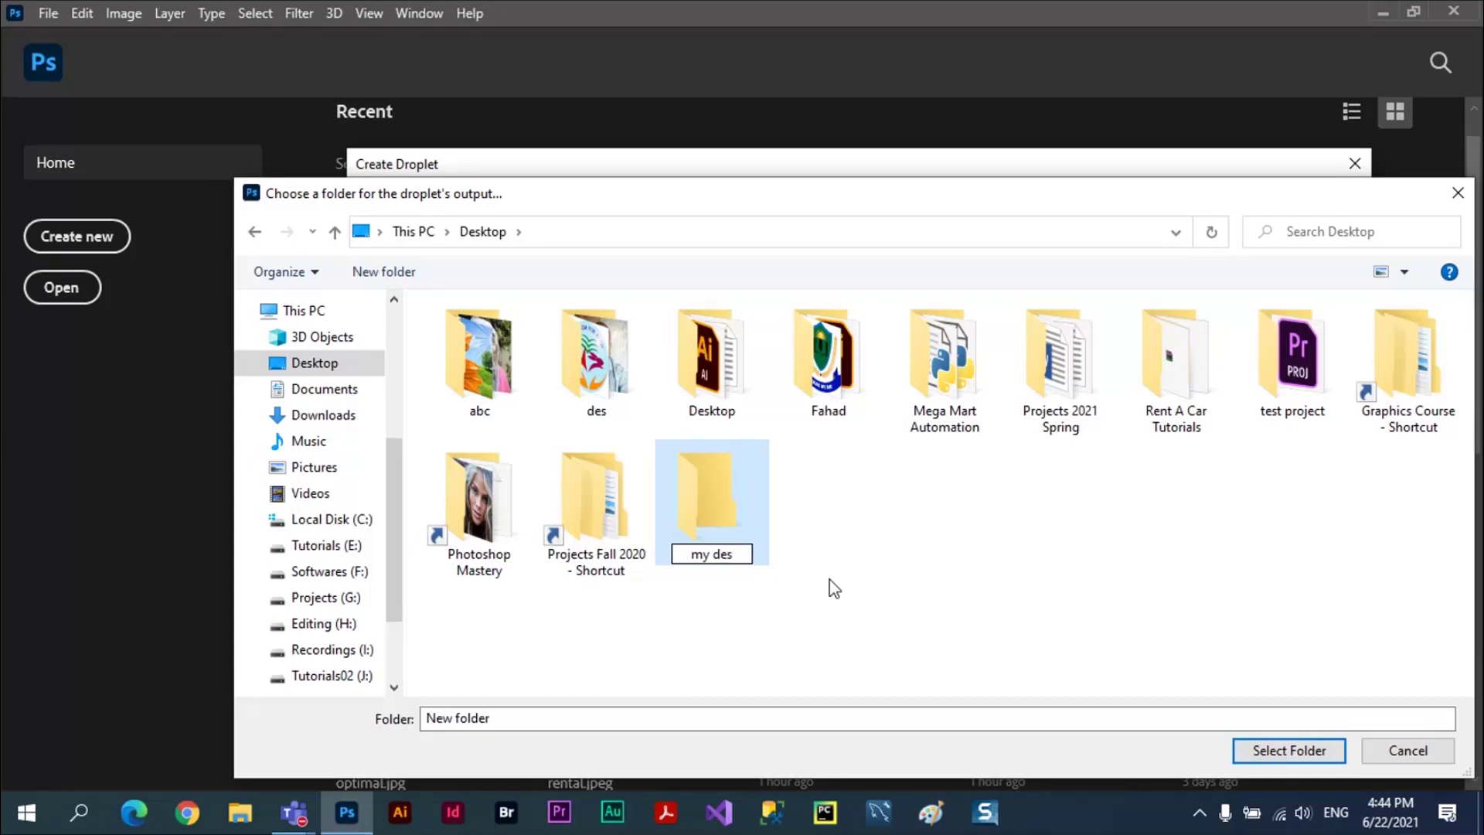
left_click(1277, 760)
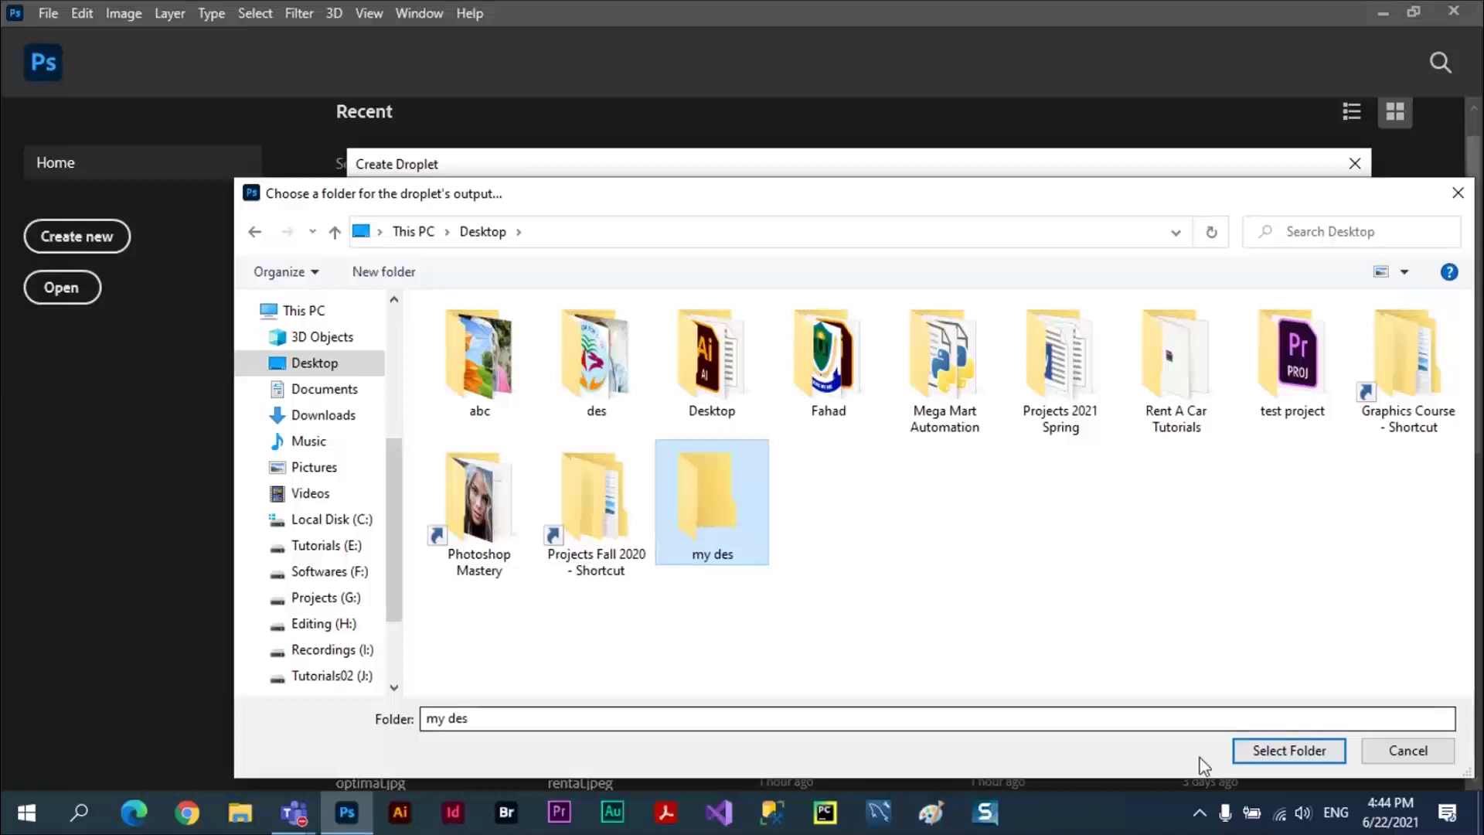
left_click(1255, 749)
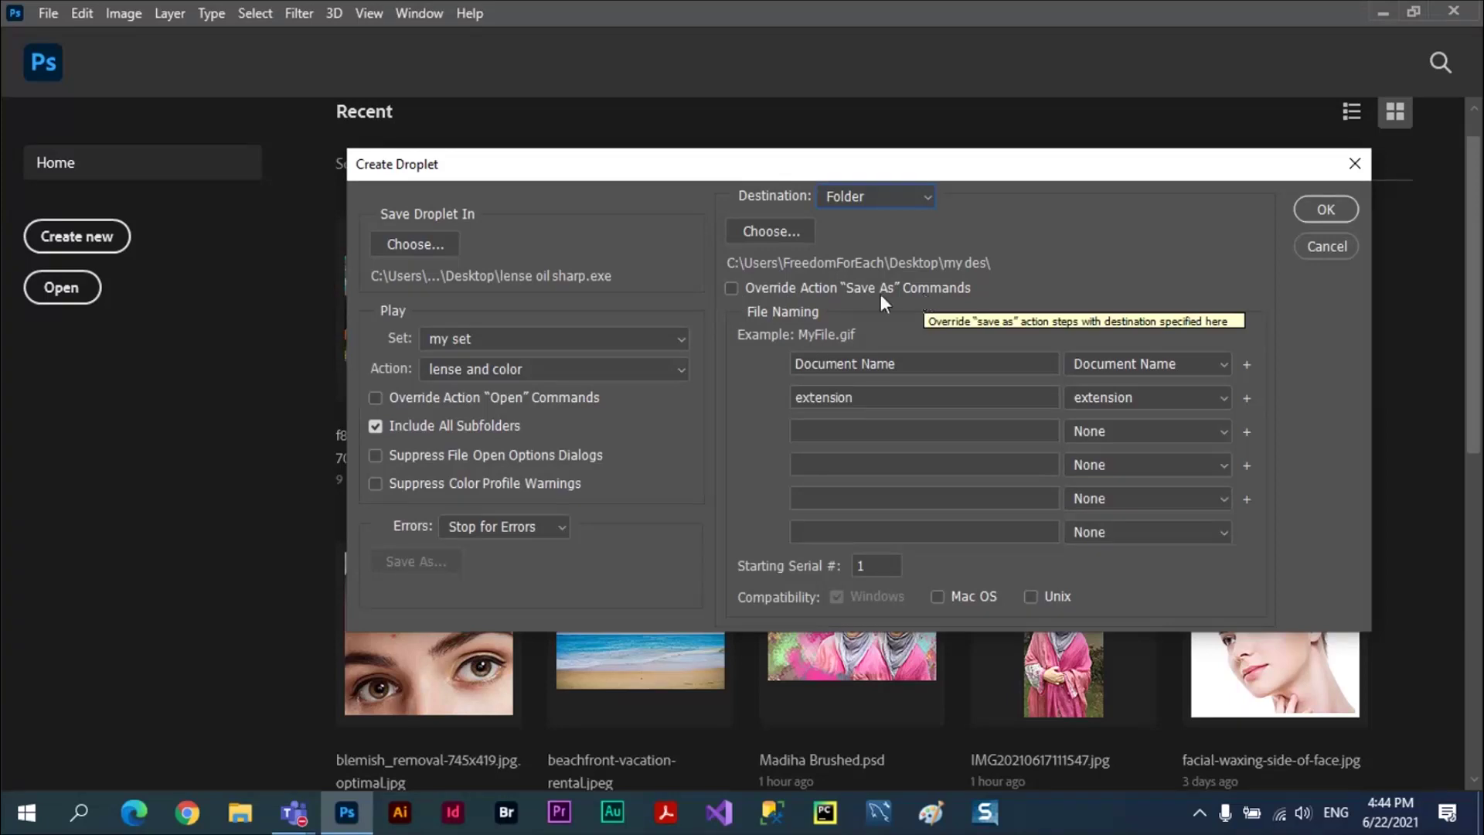
Enable Override Action "Save As" Commands for the droplet and create it.
left_click(730, 289)
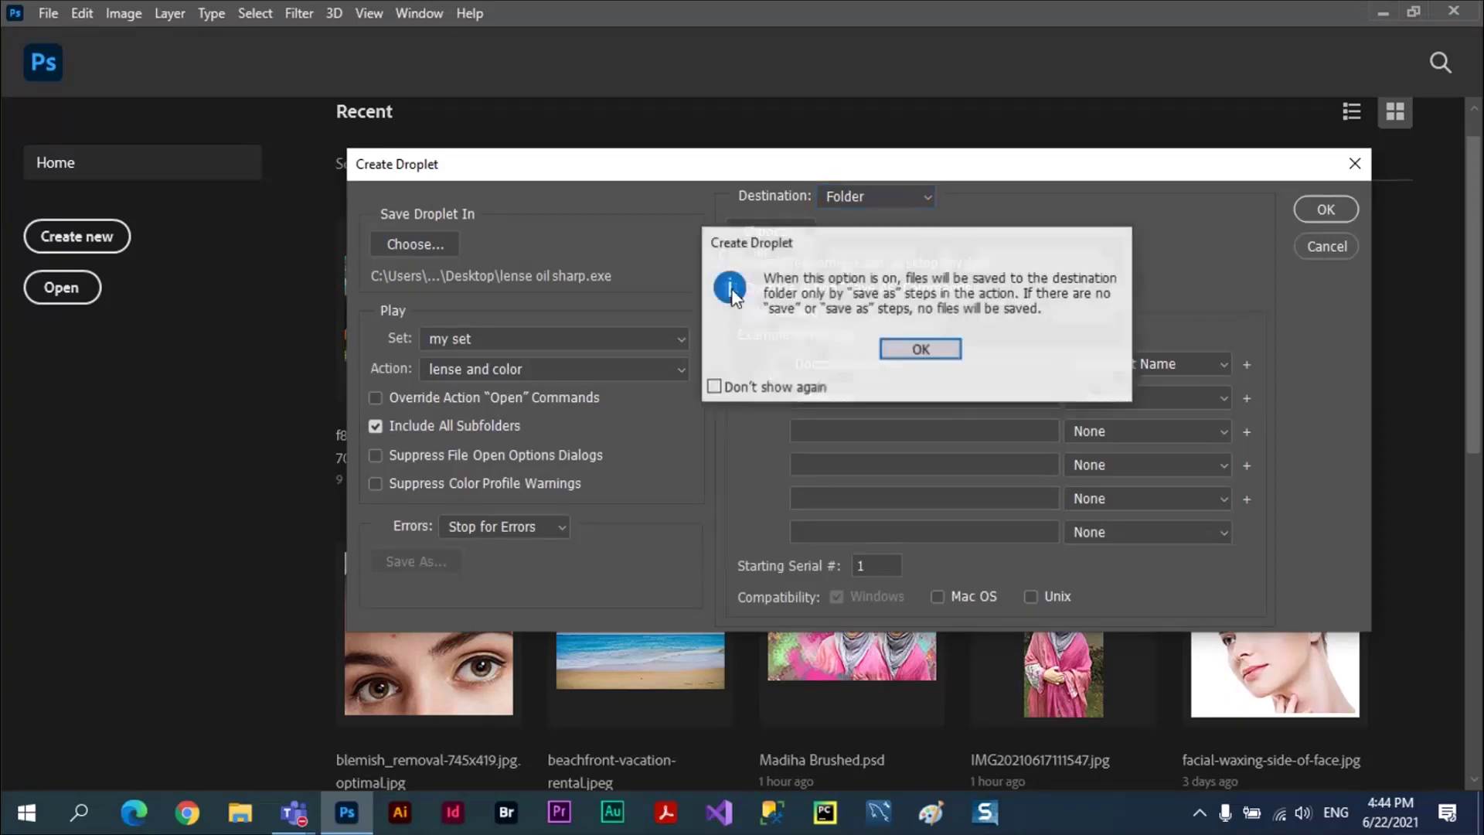
left_click(913, 350)
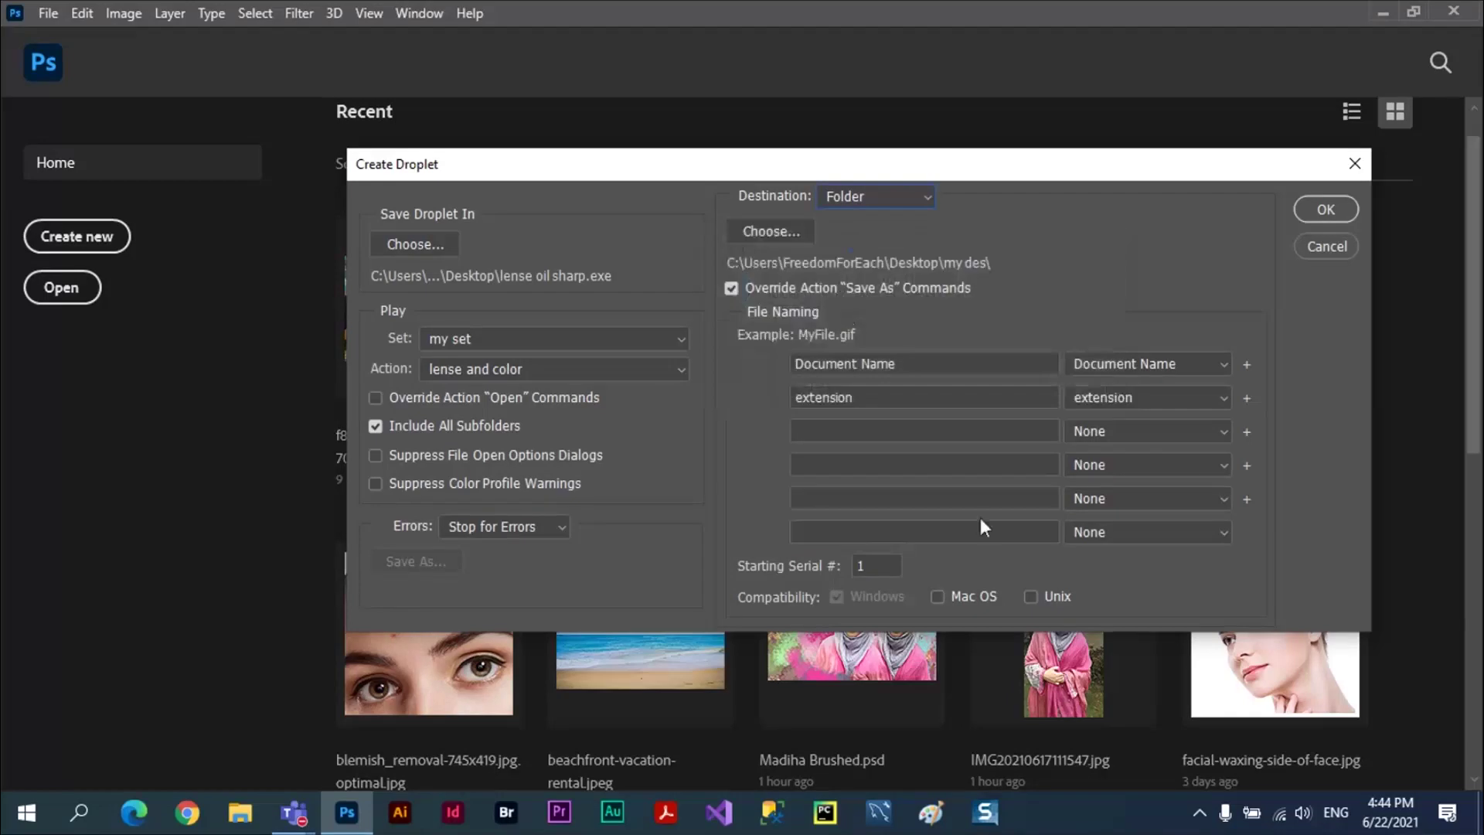
left_click(1323, 210)
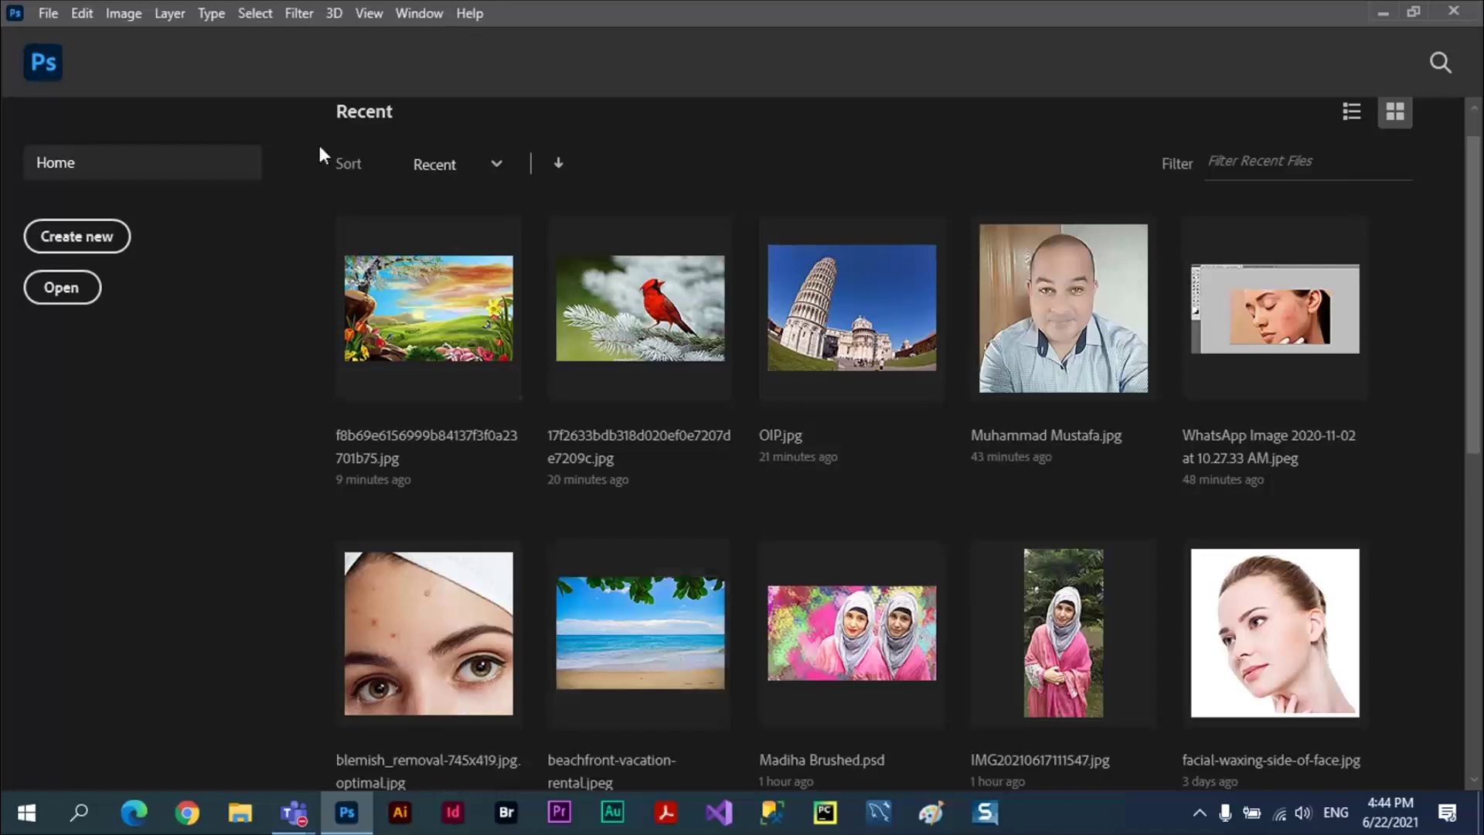
Close Photoshop and refresh the desktop that holds the new droplet and my des folder.
left_click(1453, 11)
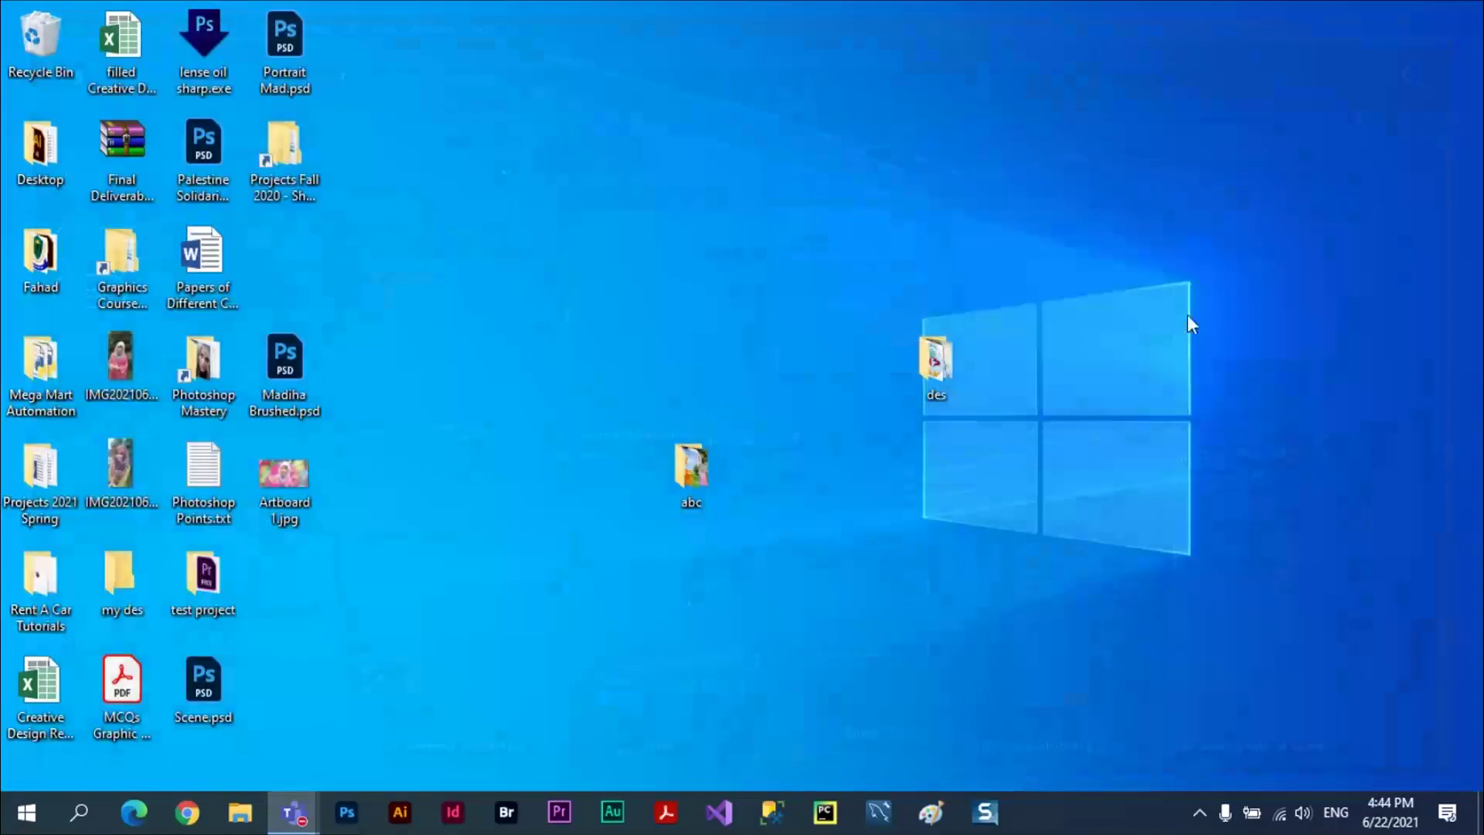
right_click(699, 204)
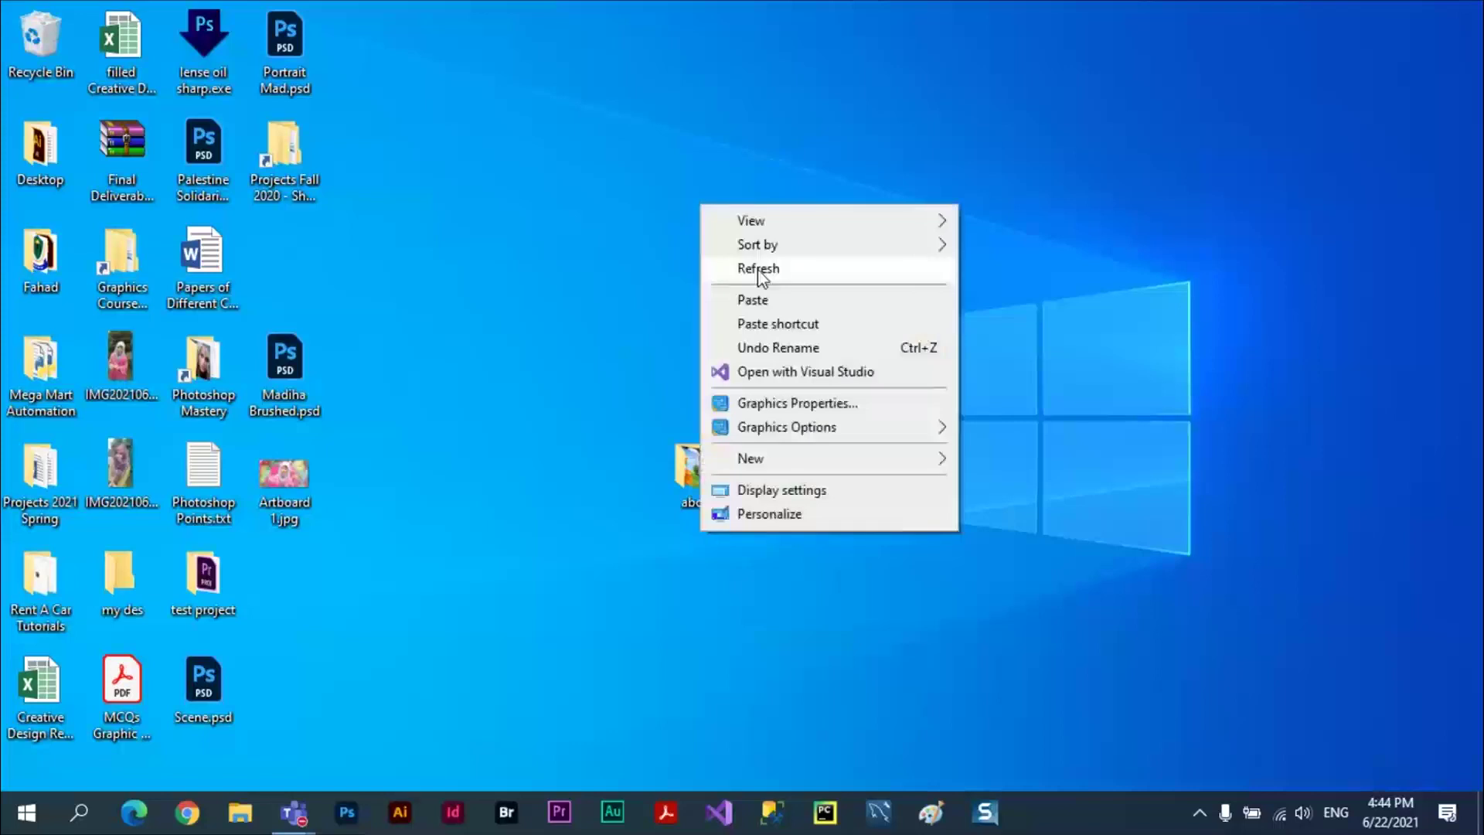
left_click(758, 270)
right_click(691, 205)
left_click(749, 274)
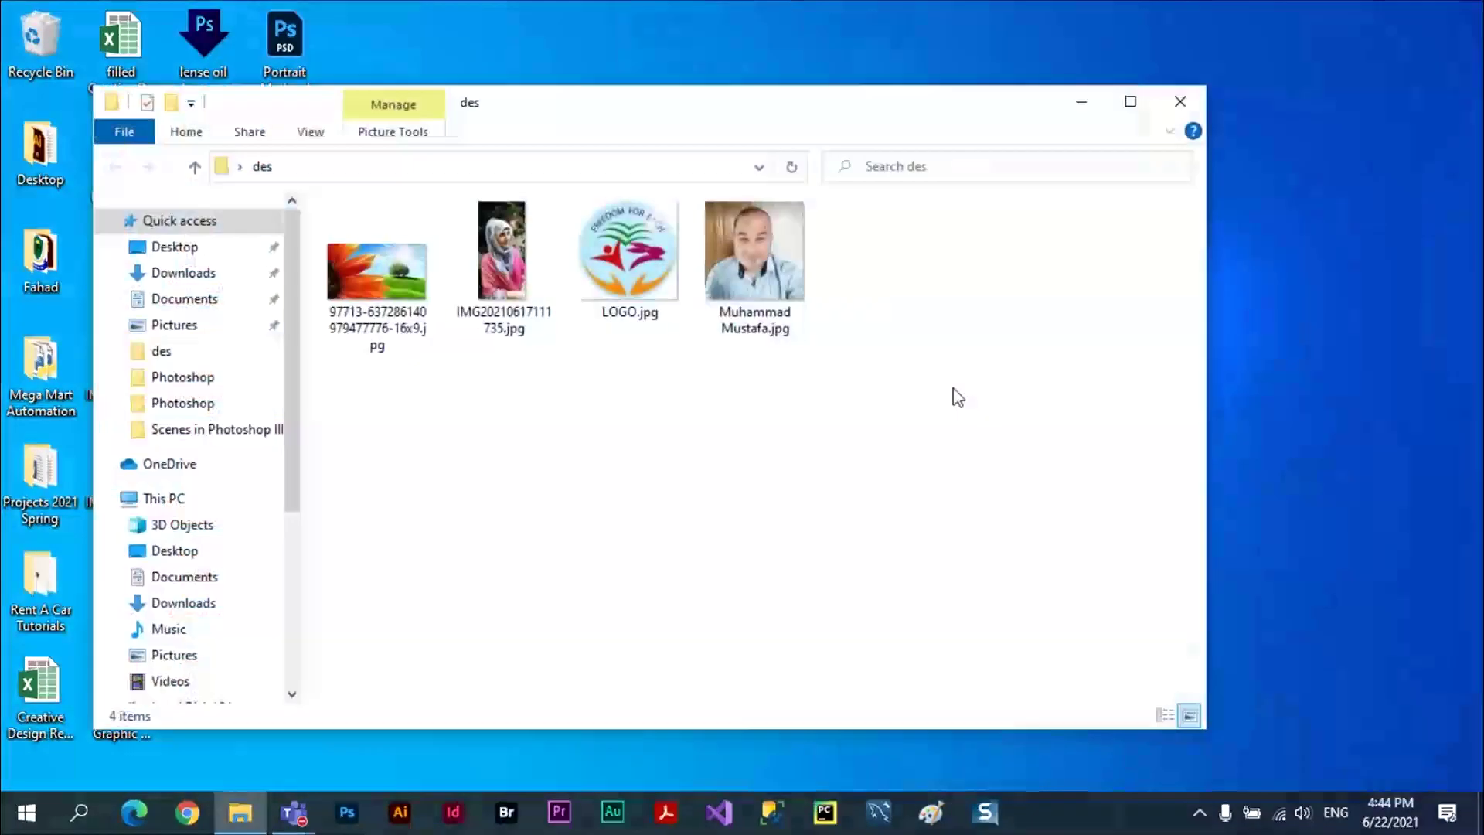
Close the des folder window and delete the des folder from the desktop.
key("ctrl+a")
key("alt+Up")
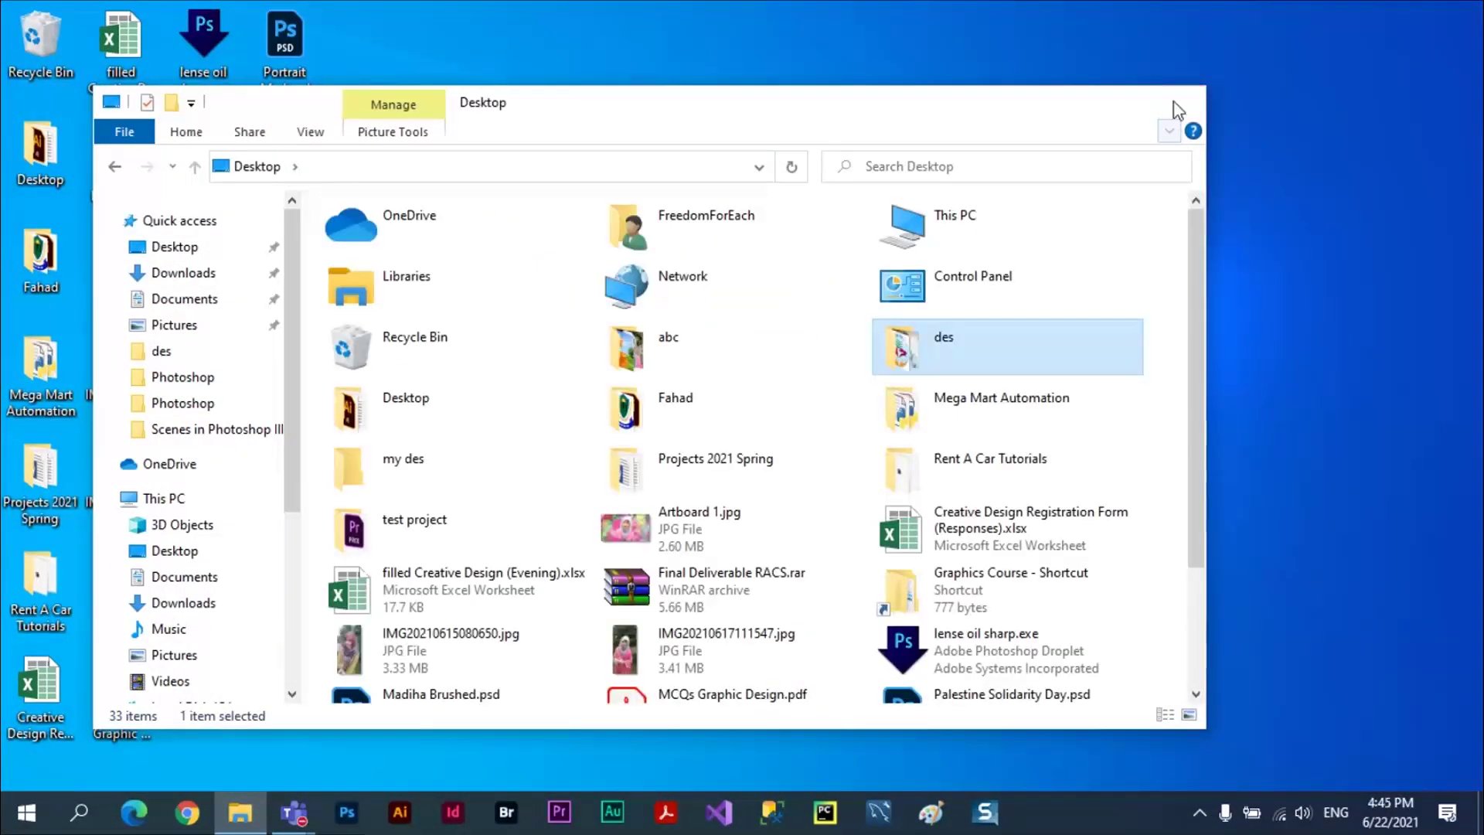
left_click(1173, 103)
left_click(939, 368)
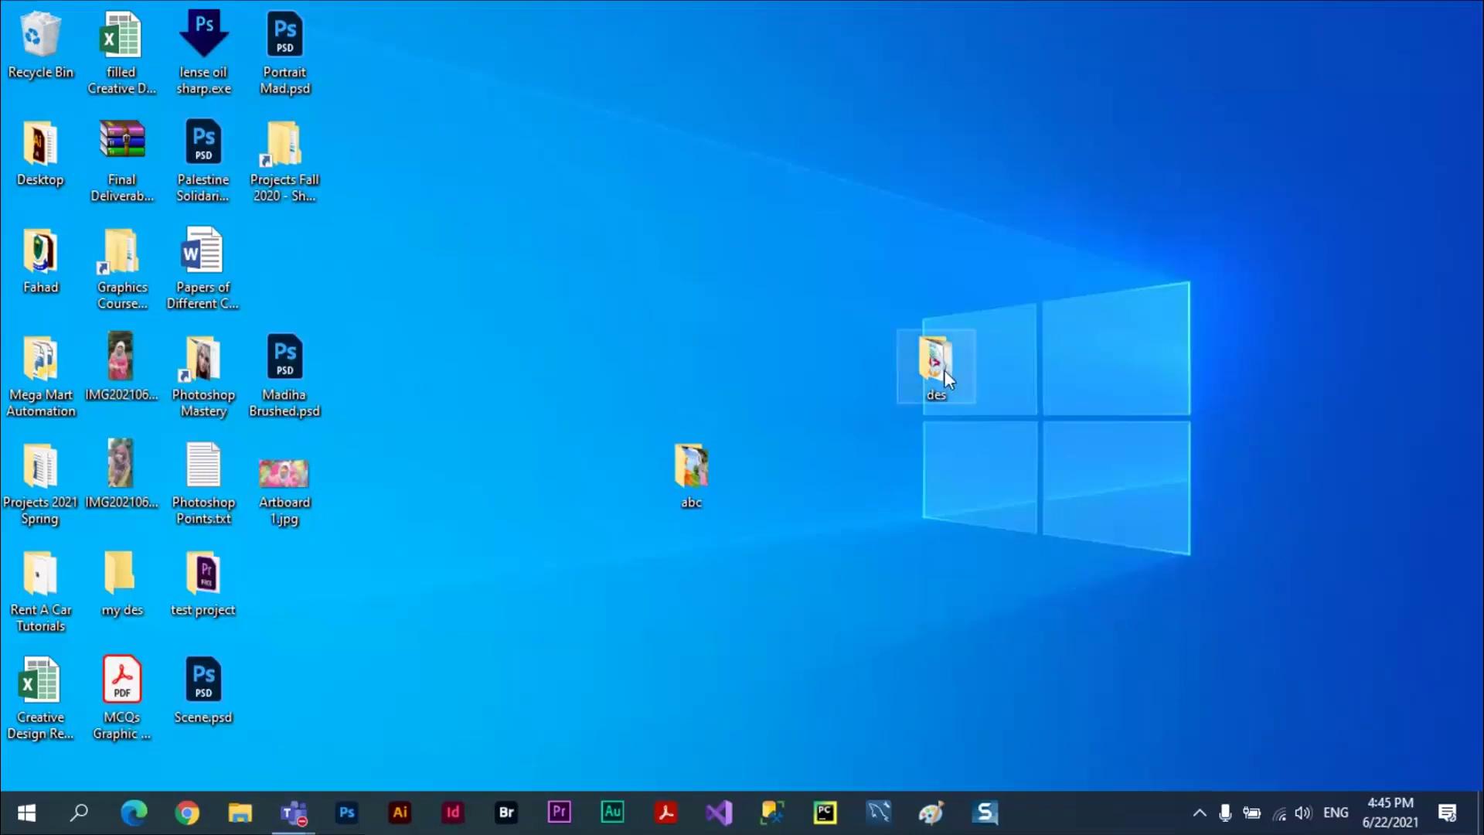
key("Delete")
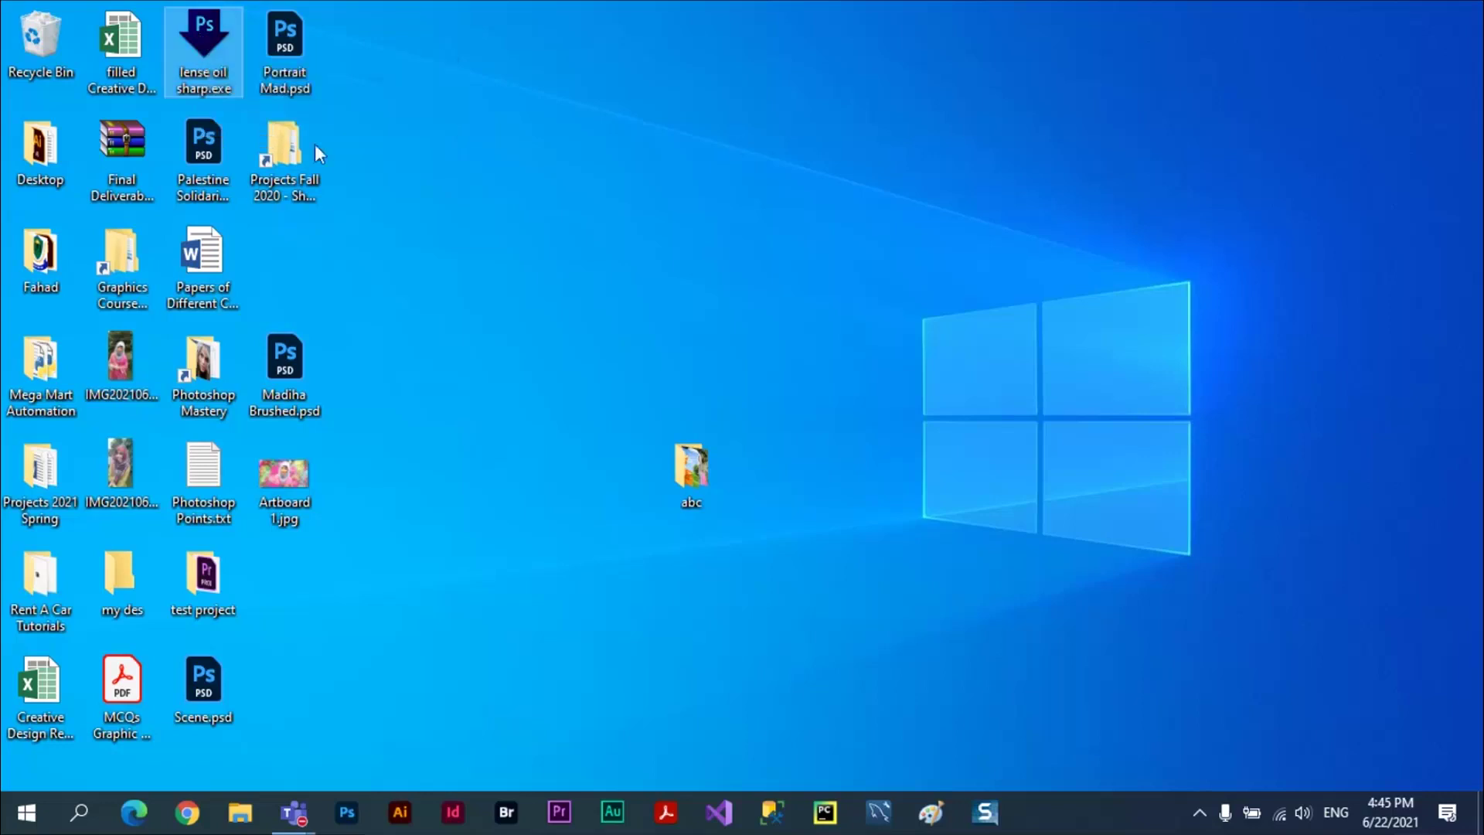
Move IMG20210615080650.jpg and Artboard 1.jpg from the desktop into the abc folder and check the folder's contents.
left_click(199, 71)
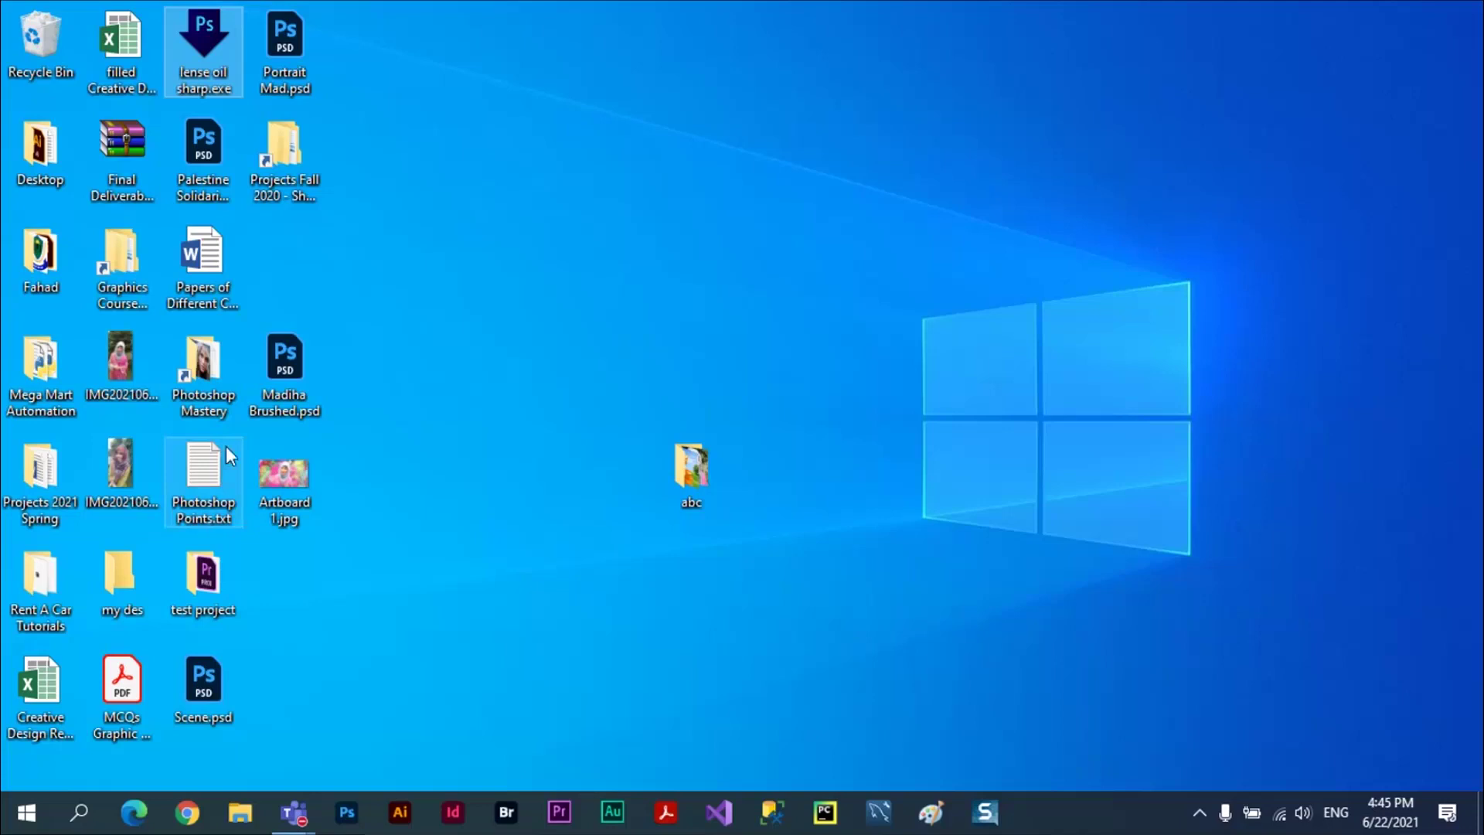
left_click_drag(123, 460, 690, 465)
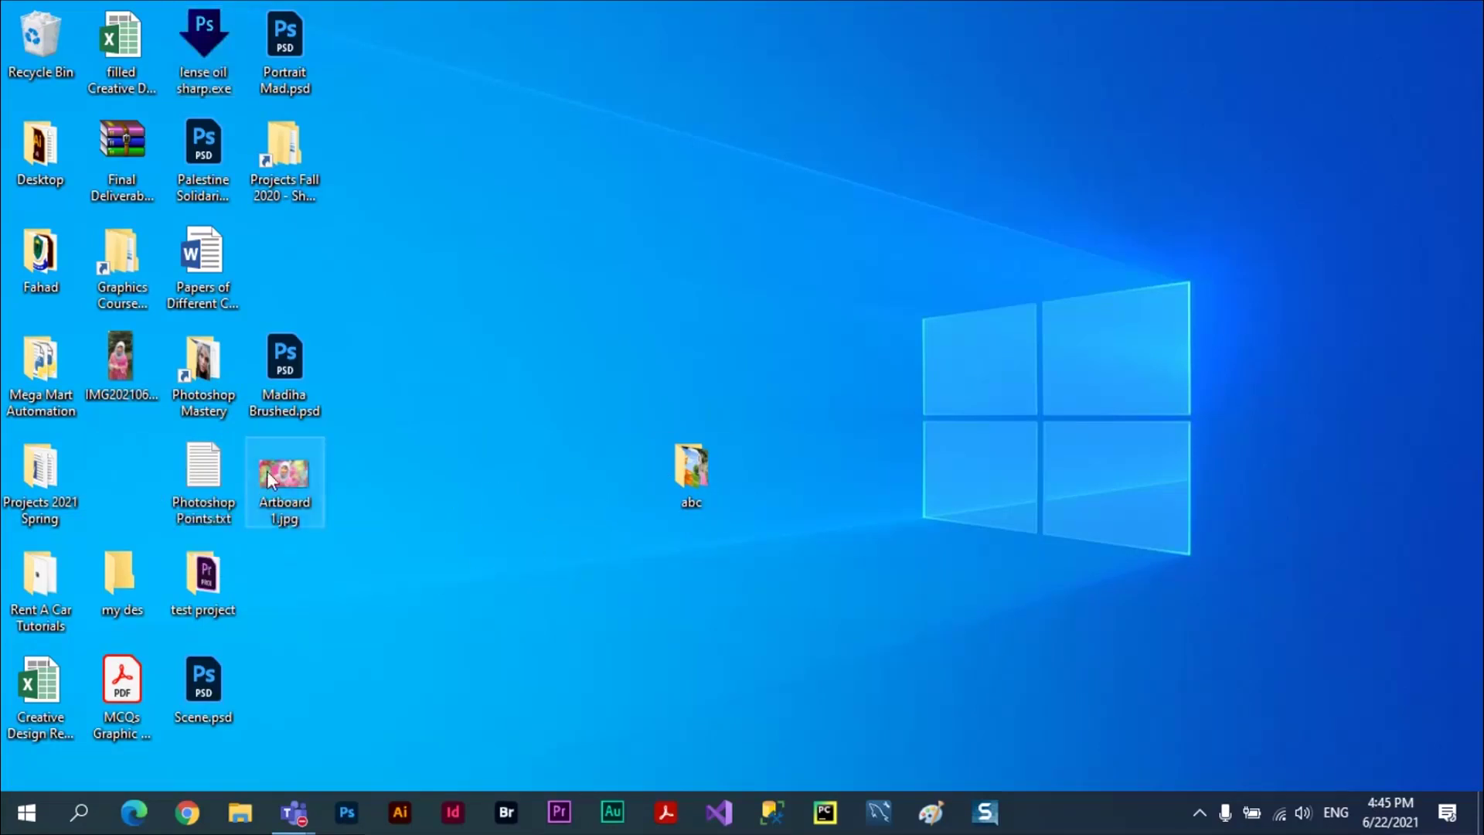
left_click_drag(271, 472, 676, 462)
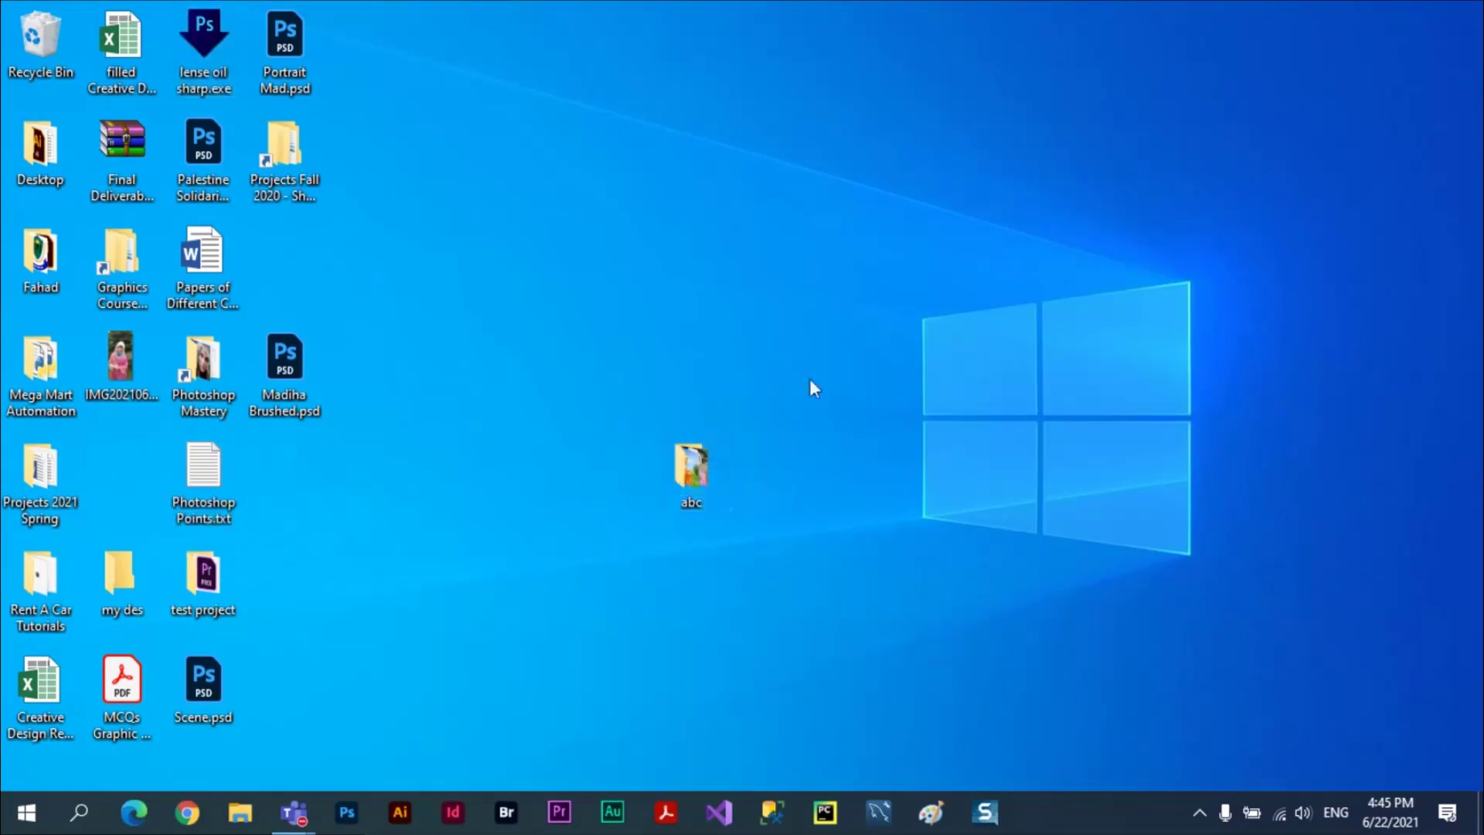
double_click(688, 466)
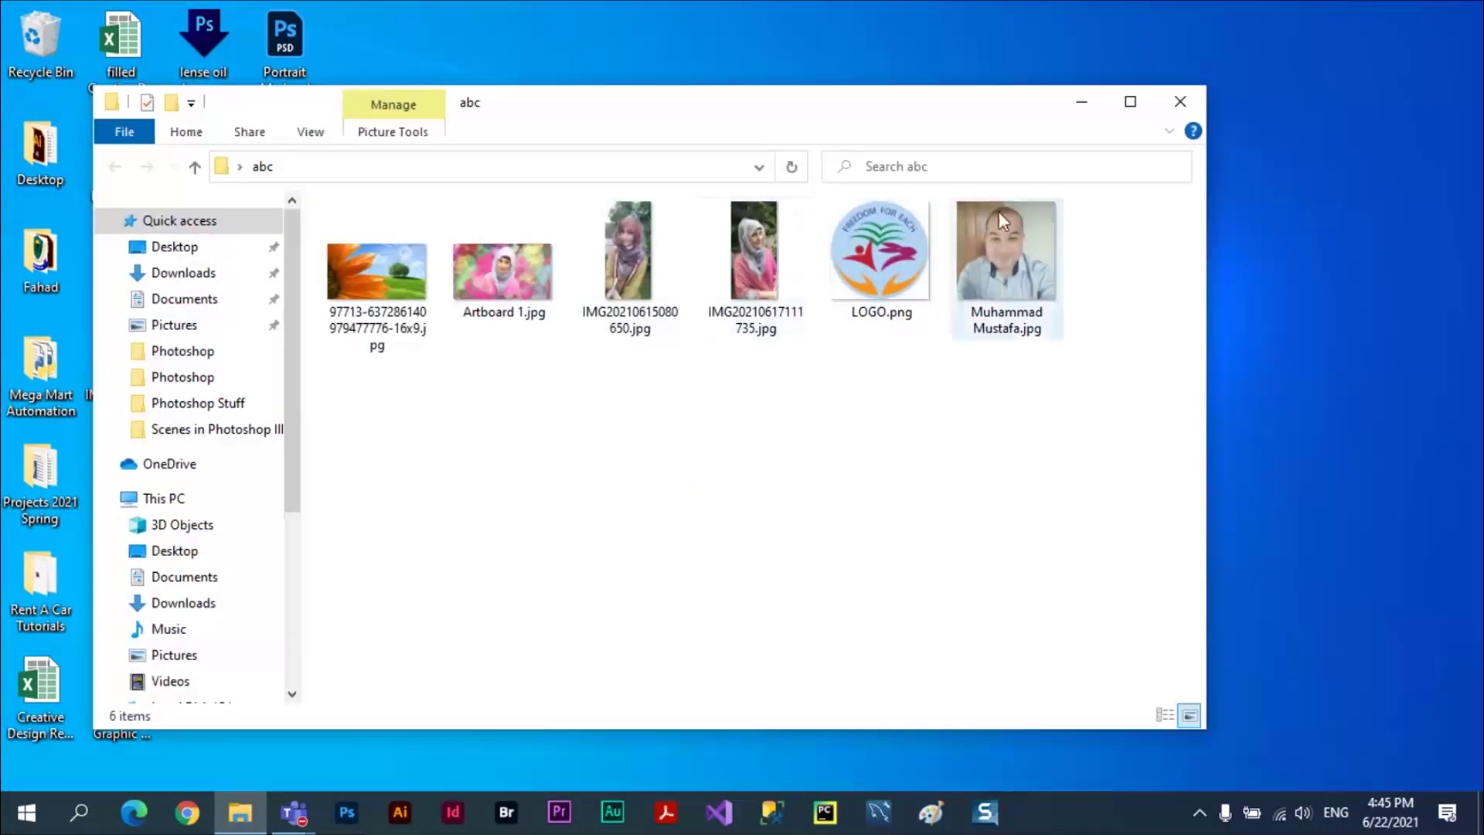
left_click(1180, 101)
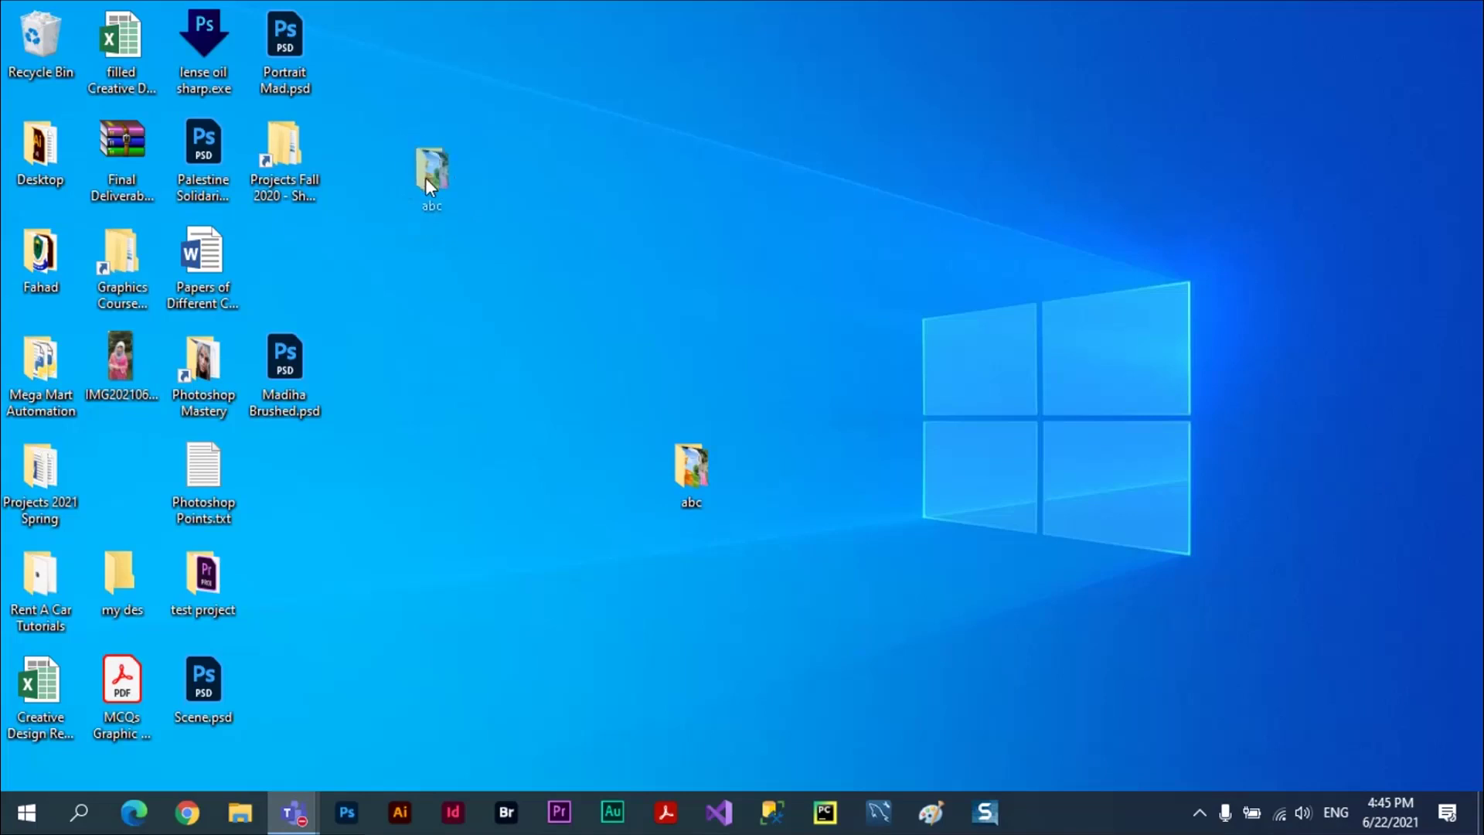
Try to process the abc folder with the desktop droplet, dismiss the alert and close Photoshop.
left_click_drag(312, 136, 200, 37)
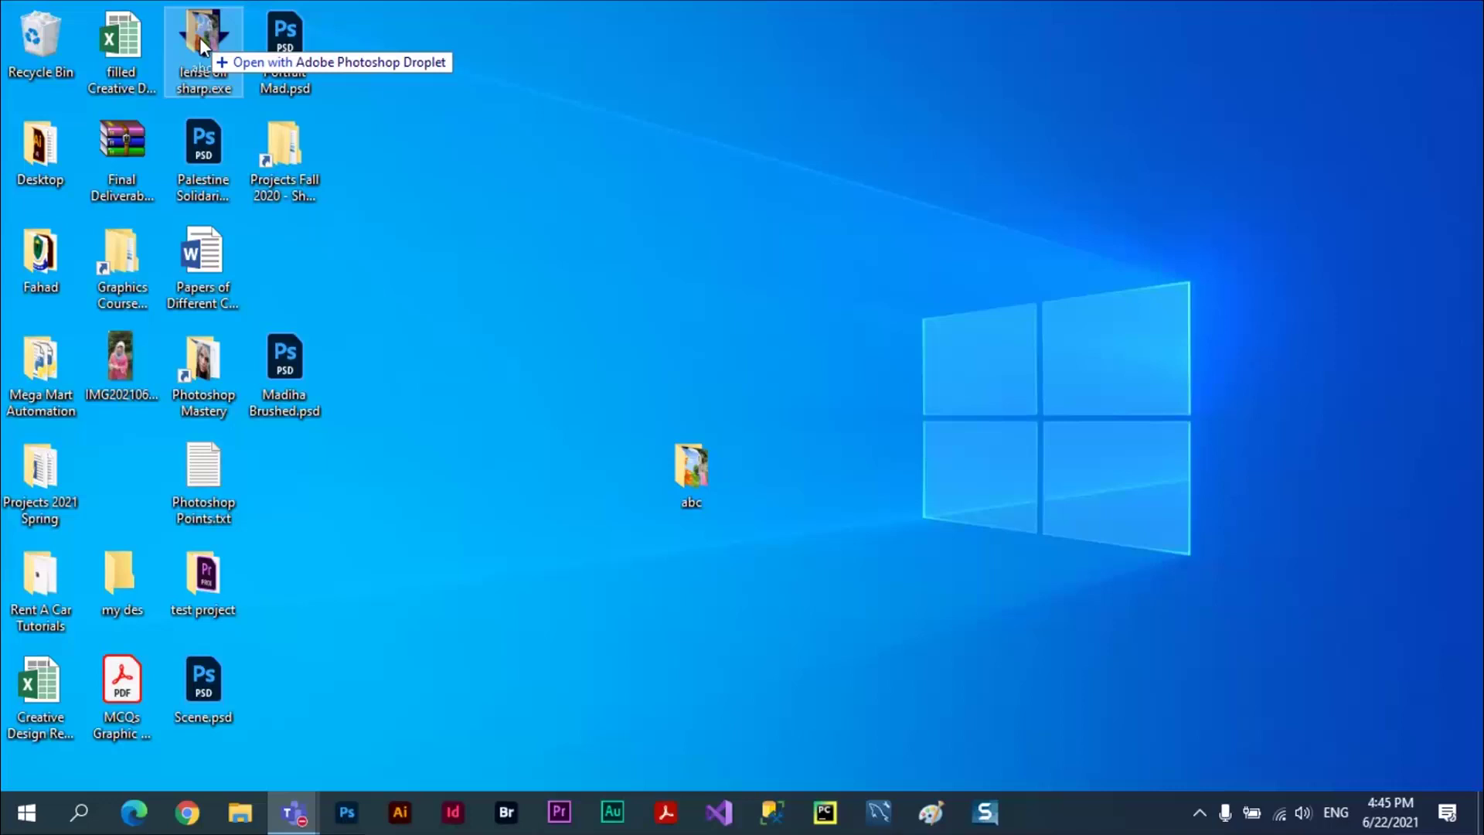
left_click_drag(199, 37, 200, 38)
left_click_drag(199, 37, 199, 38)
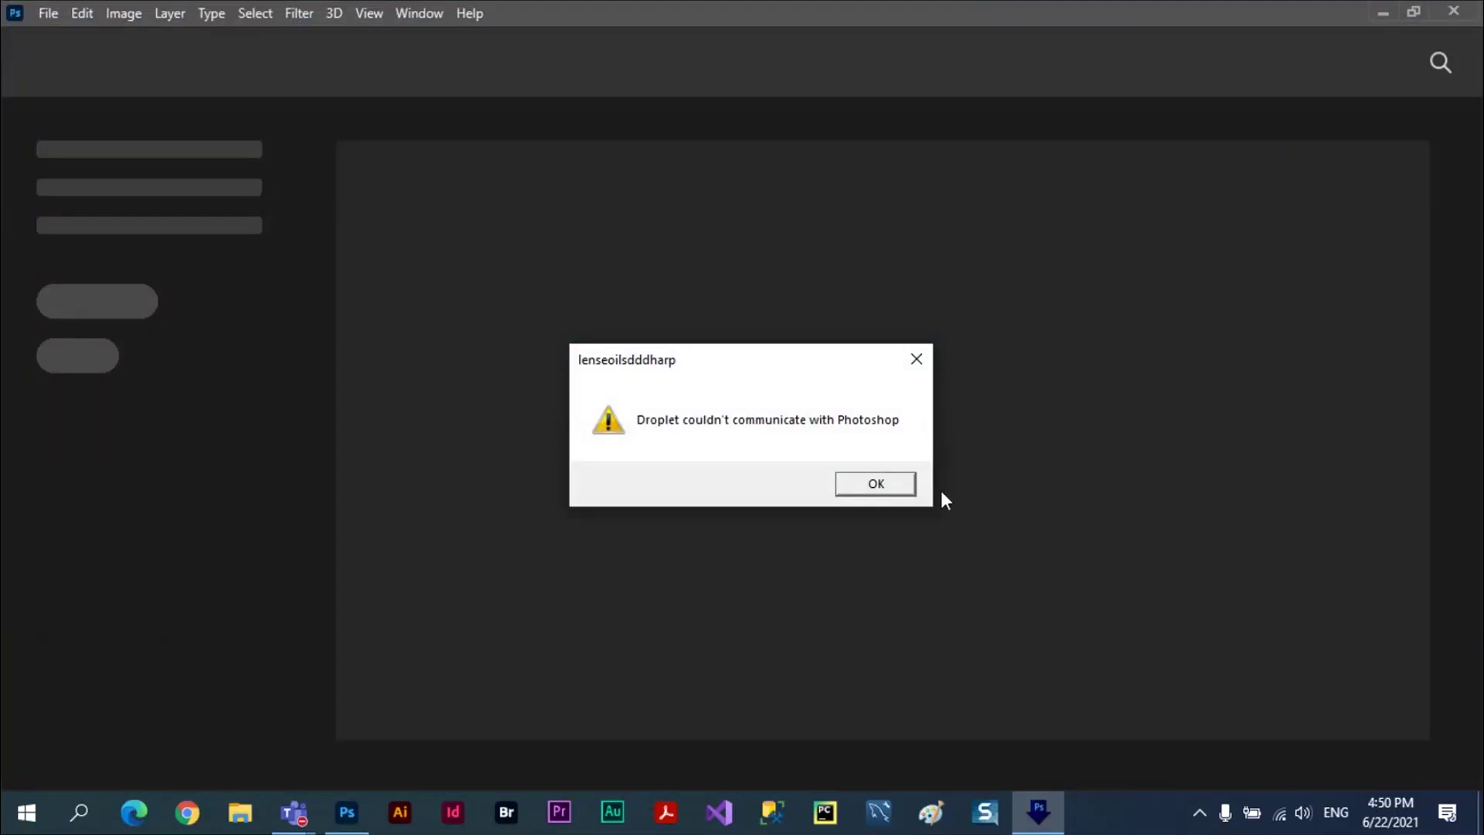
left_click(885, 487)
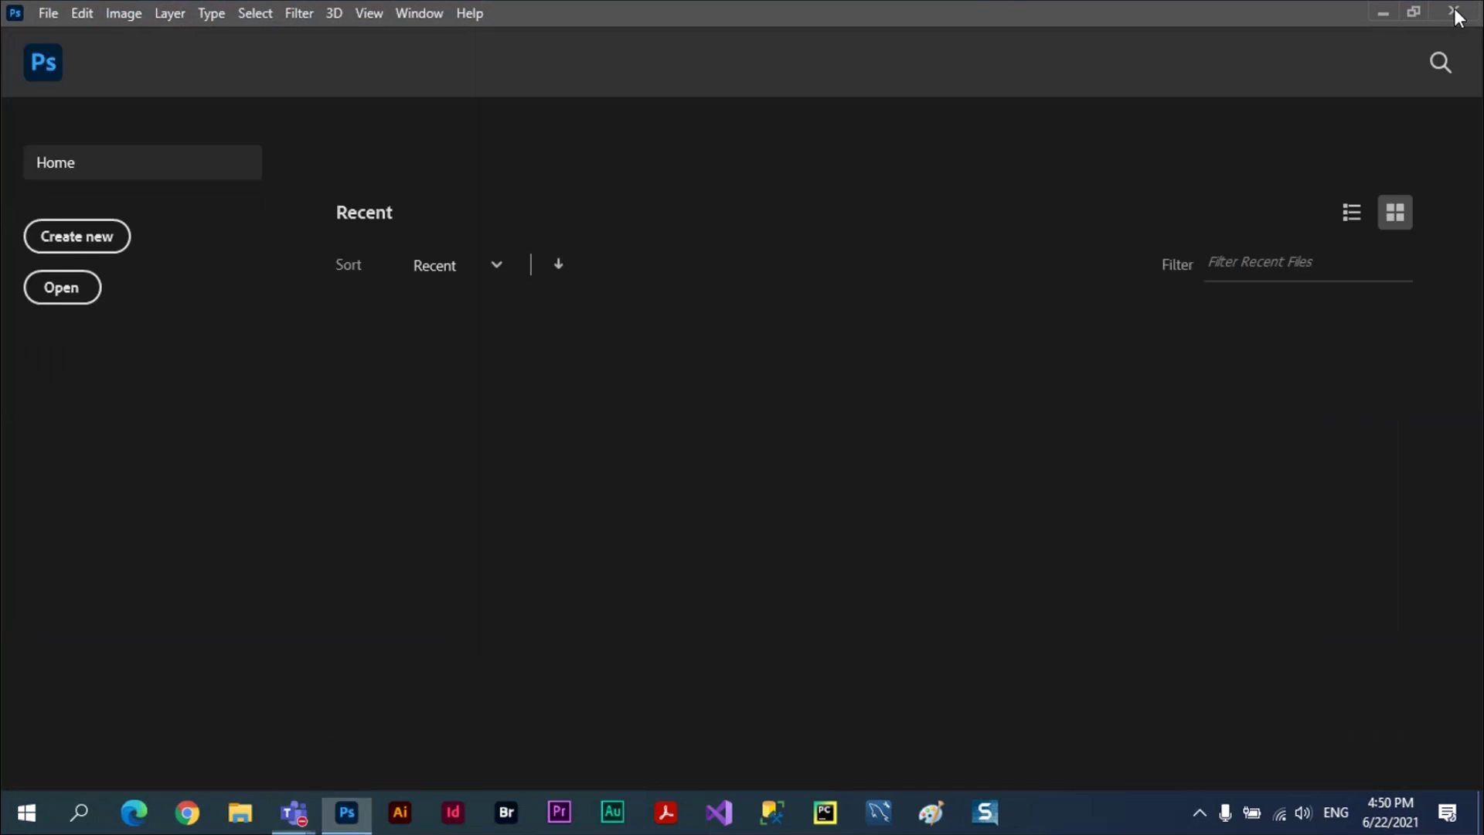
left_click(1454, 12)
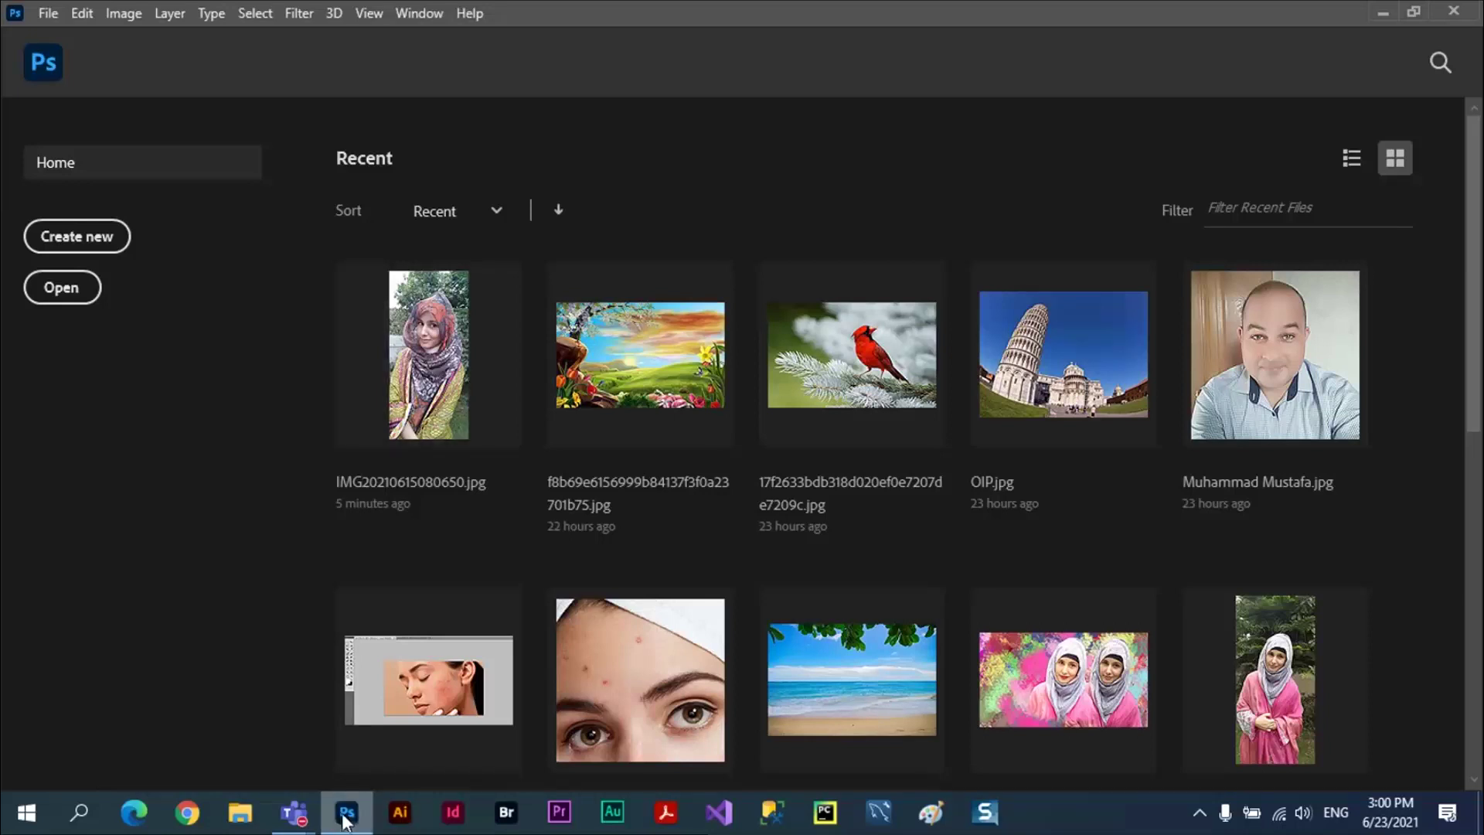
Minimize the Photoshop and Teams meeting windows to show the desktop.
mouse_move(345, 819)
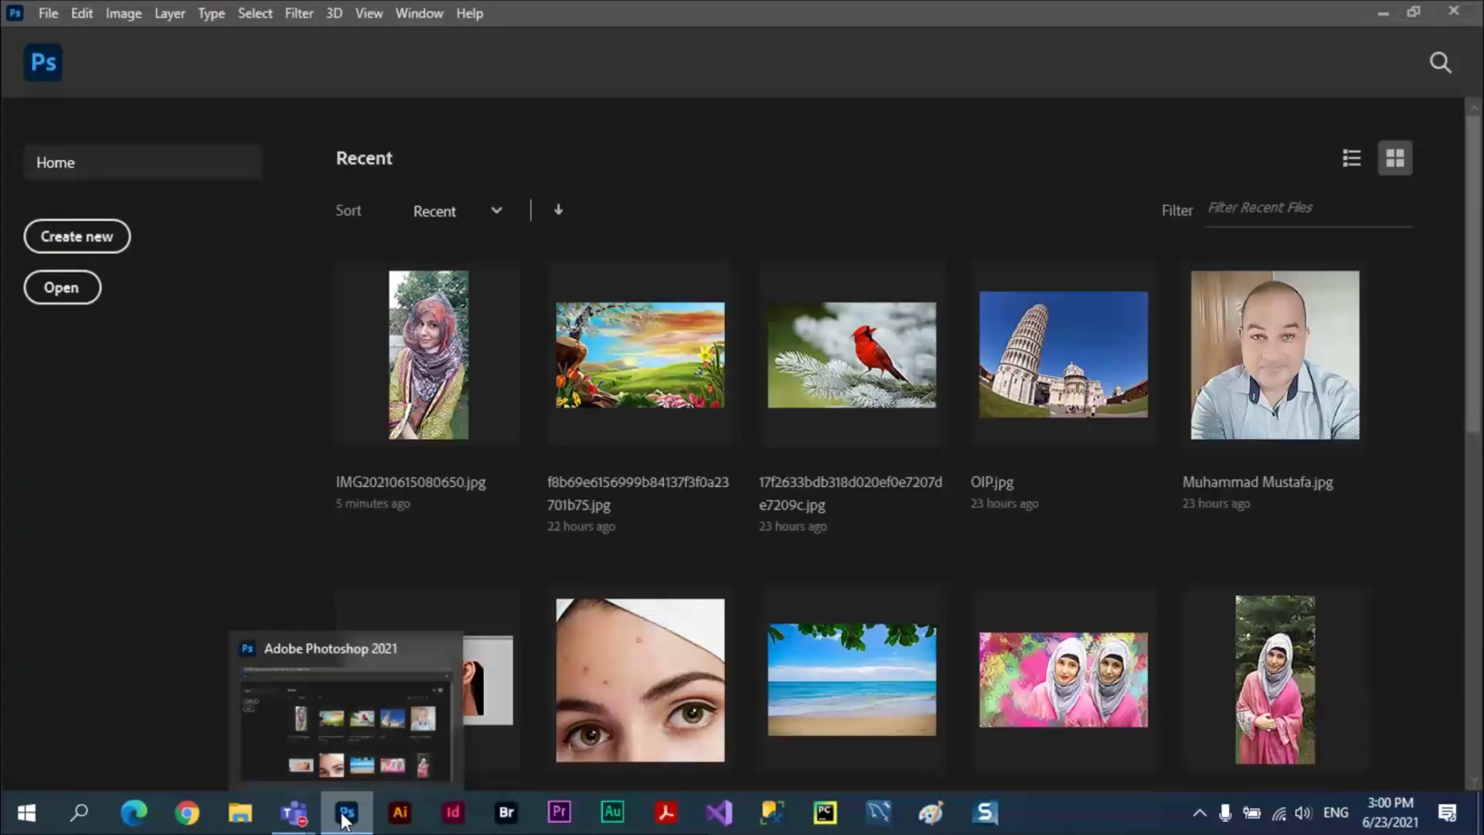
left_click(344, 820)
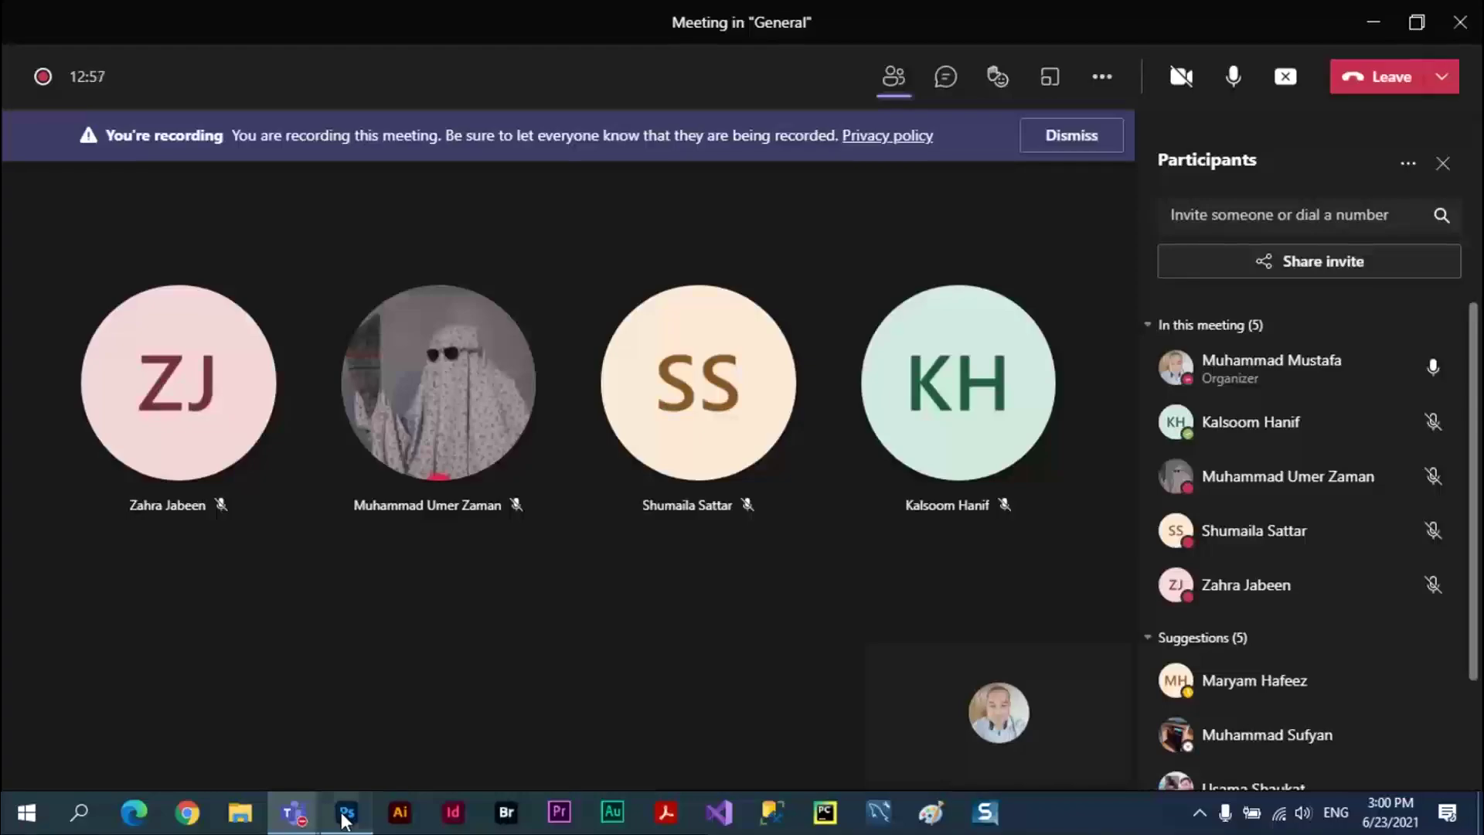
left_click(345, 820)
left_click(1385, 12)
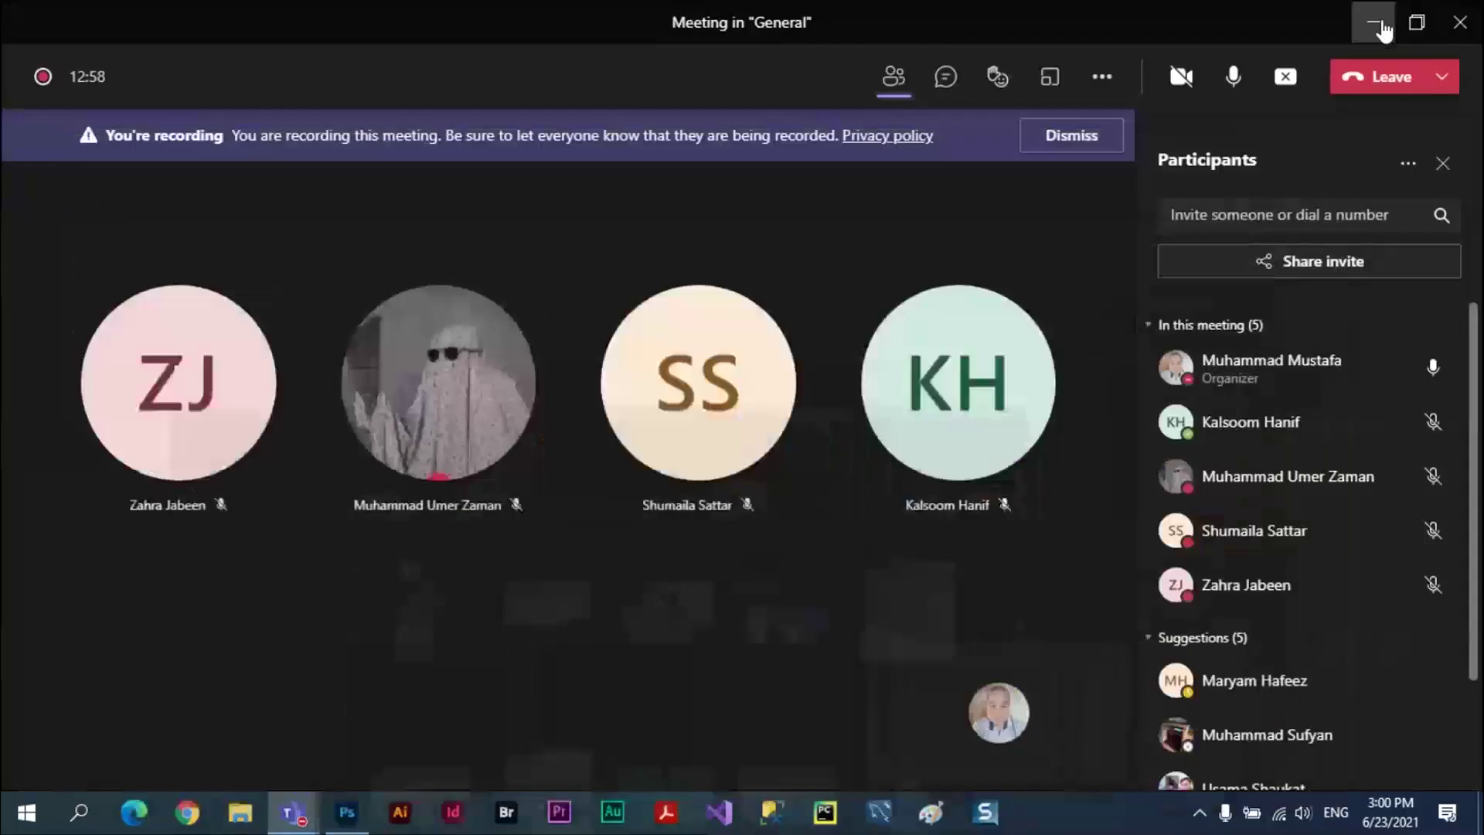
left_click(1380, 20)
left_click(1378, 23)
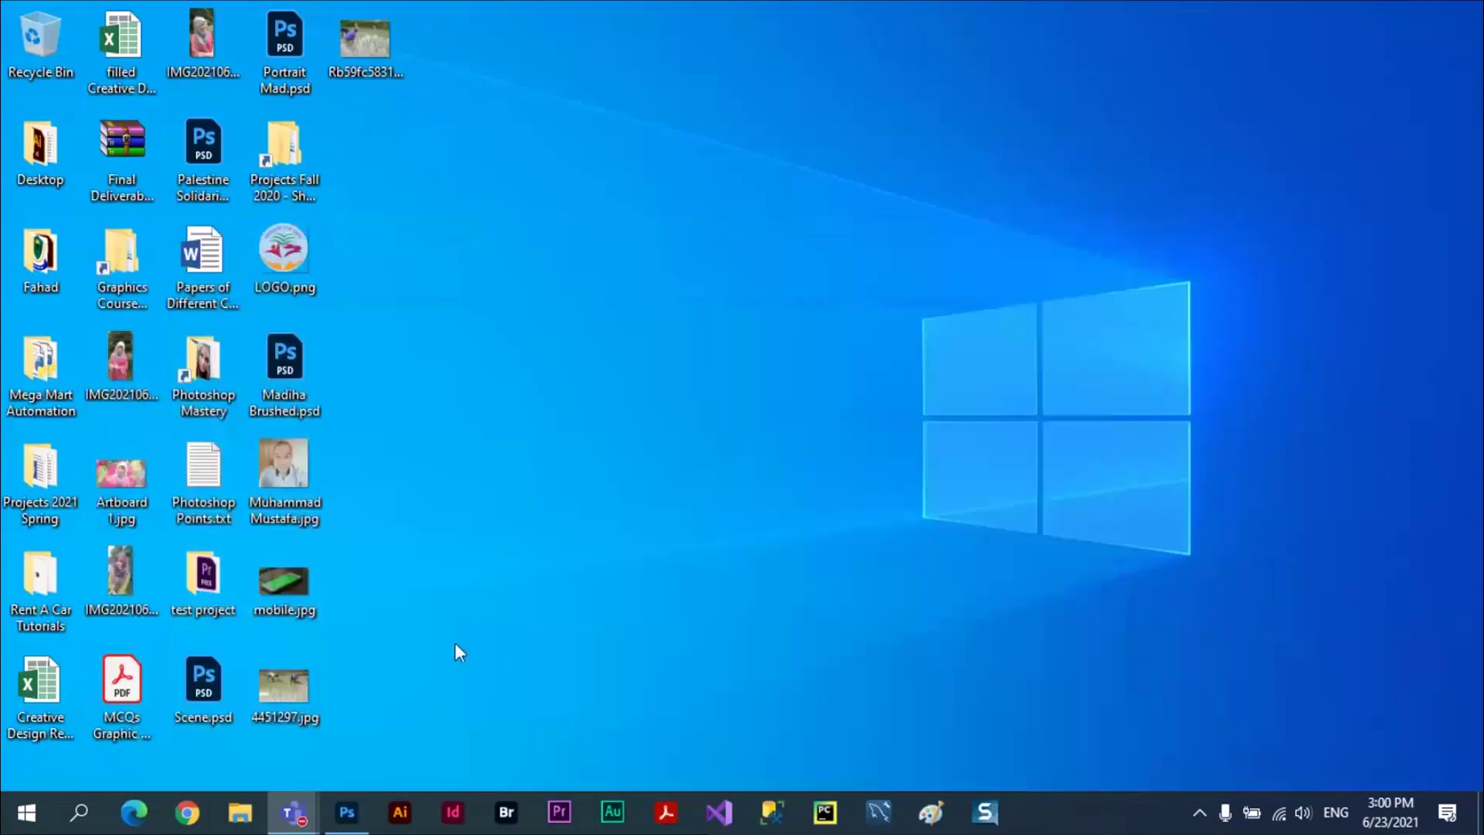
Look up the extra launch options for Adobe Photoshop 2021, including Run as administrator, and dismiss them without choosing one.
left_click(25, 812)
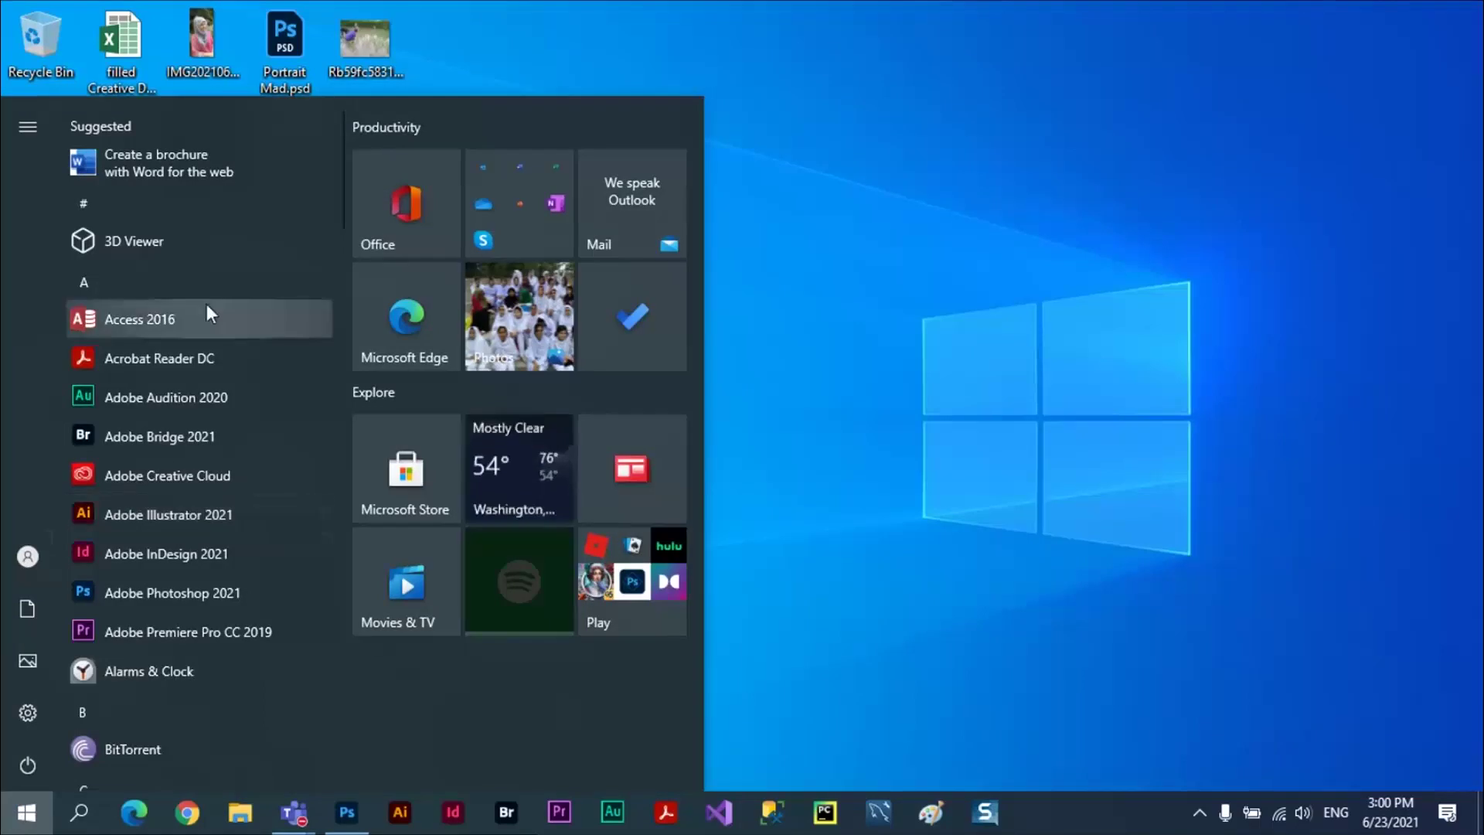
right_click(188, 592)
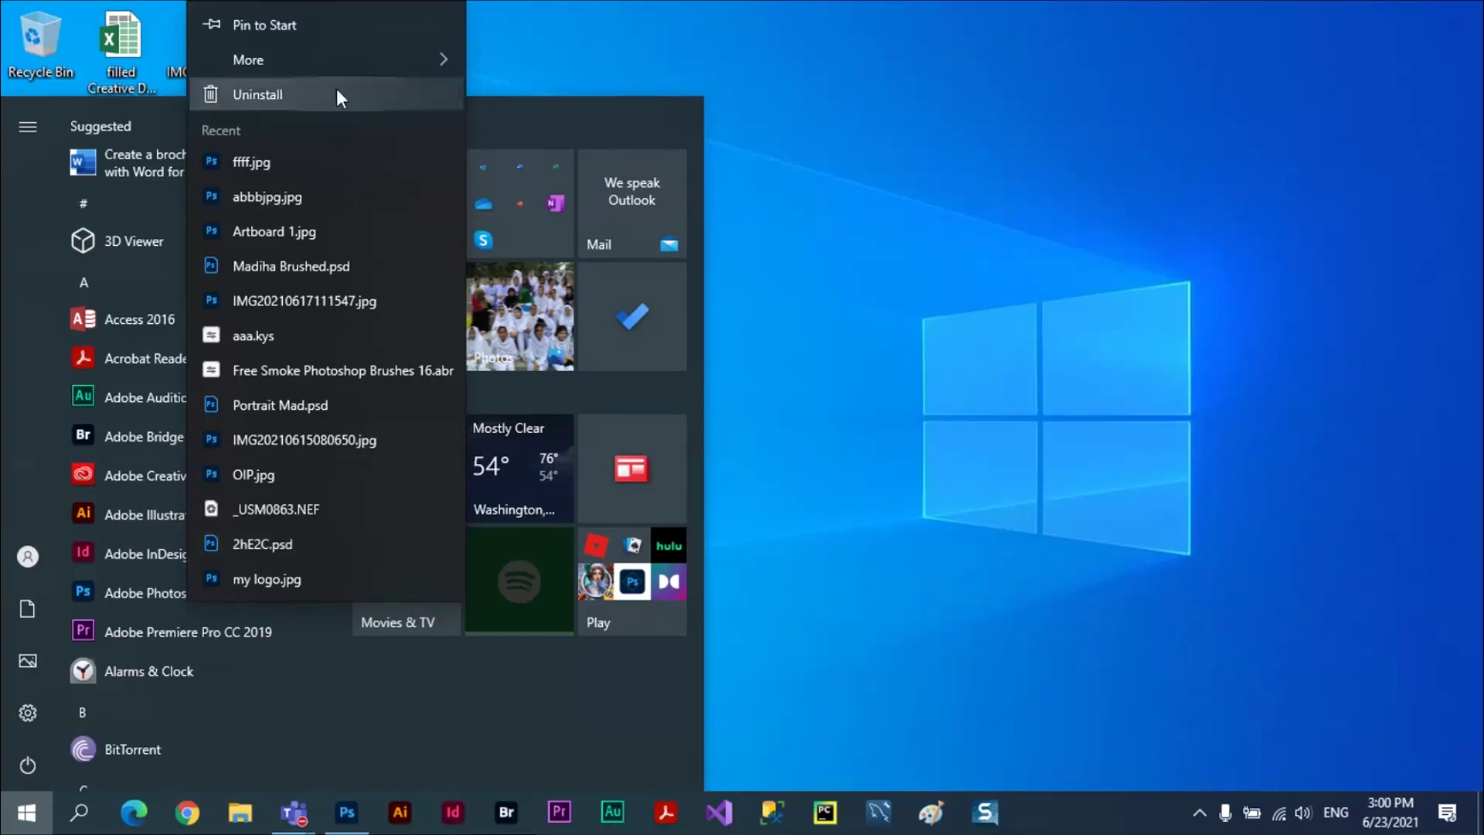
mouse_move(332, 59)
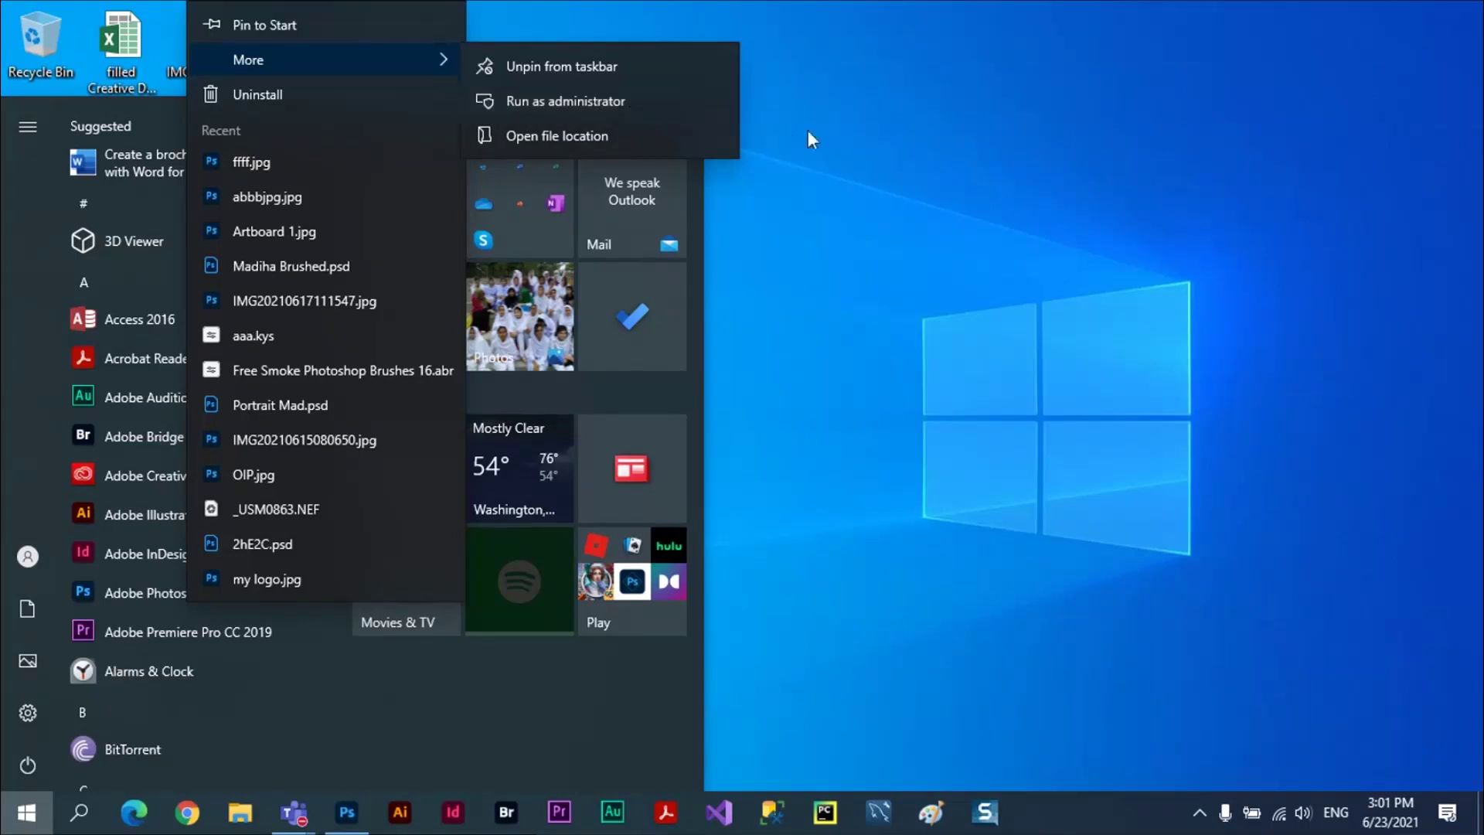
left_click(874, 83)
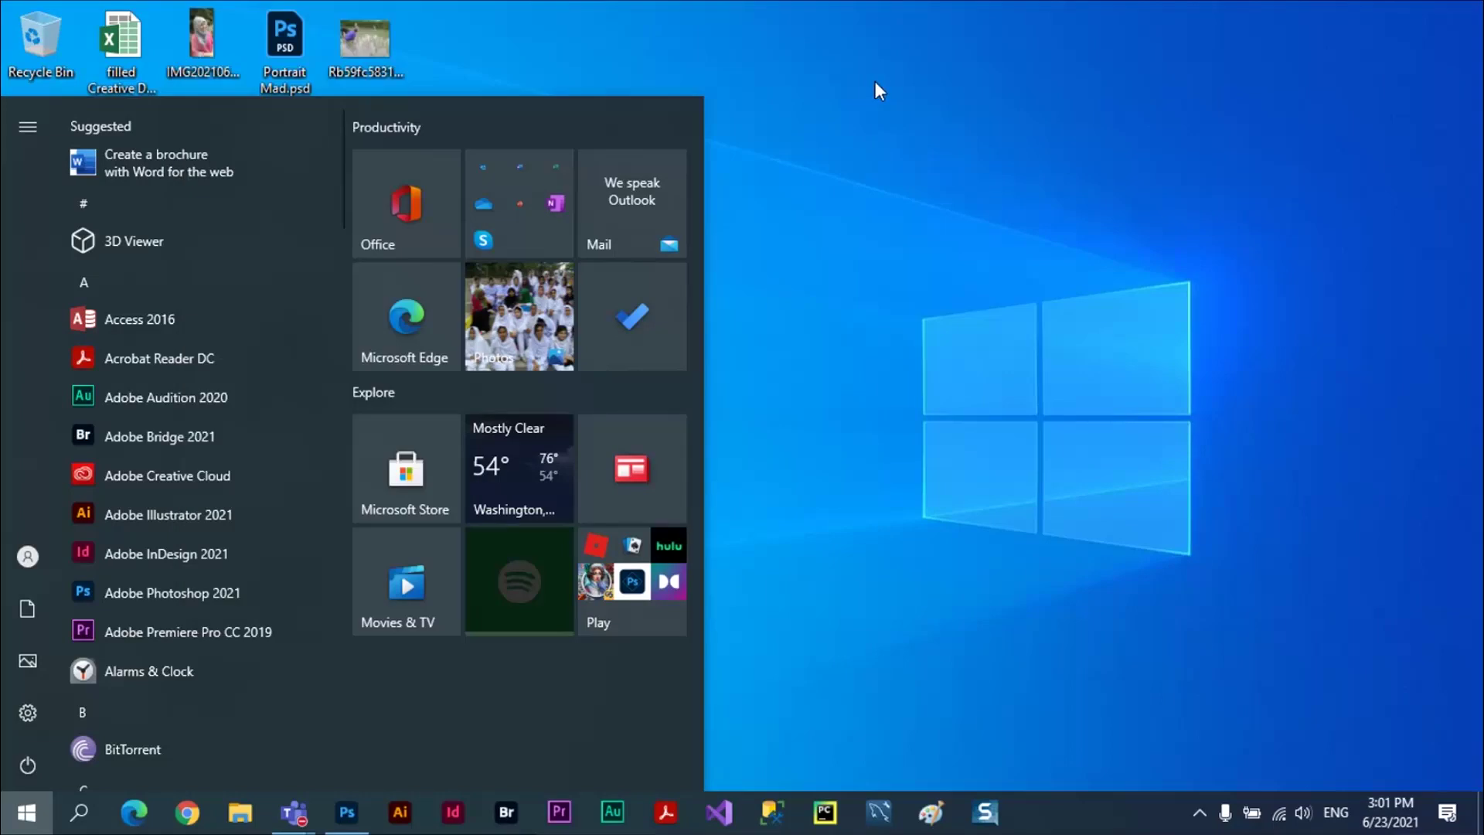
left_click(814, 94)
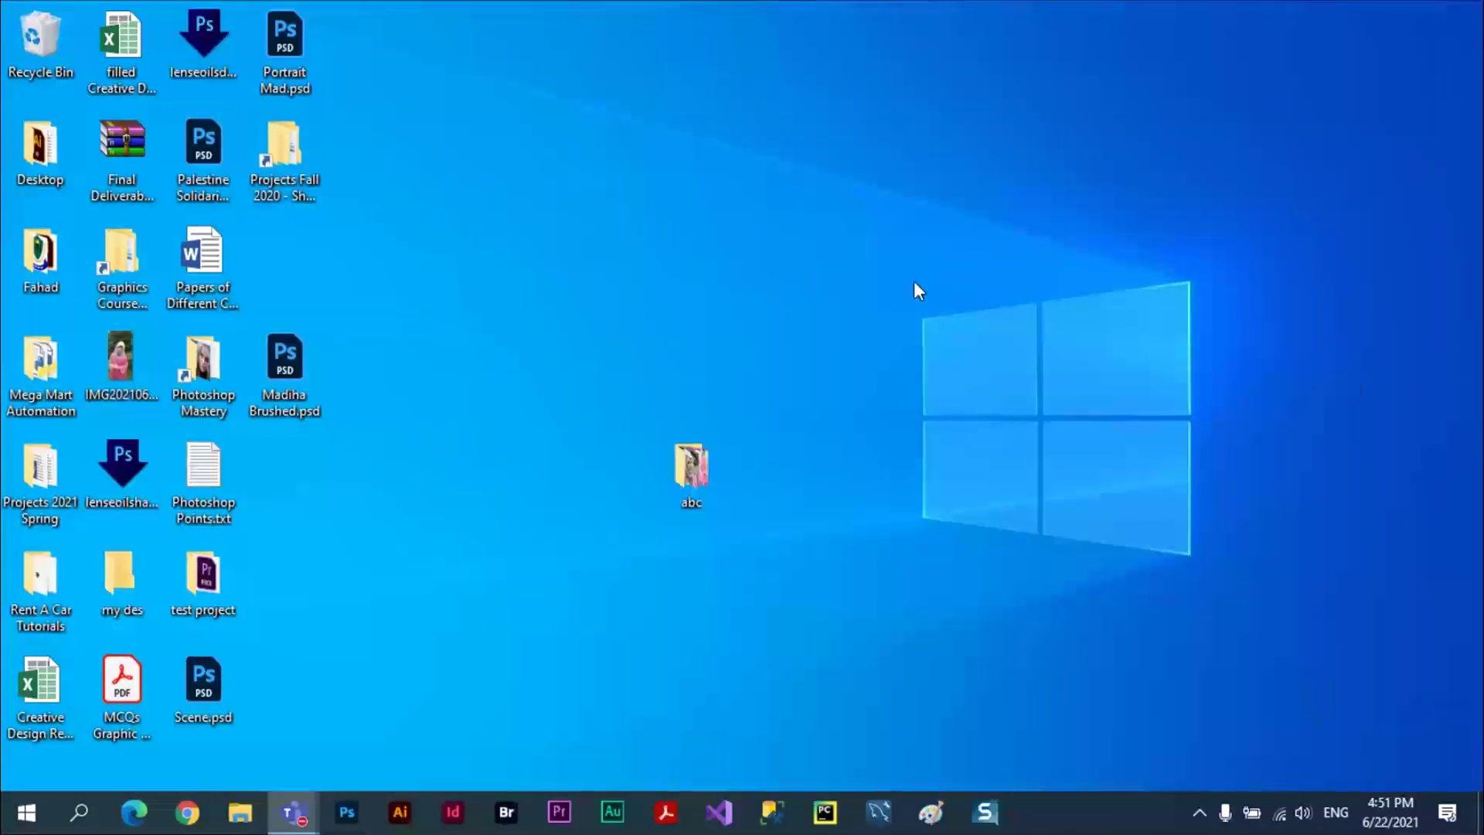
Switch to the Teams meeting and stop its recording, confirming the request.
key("super+4")
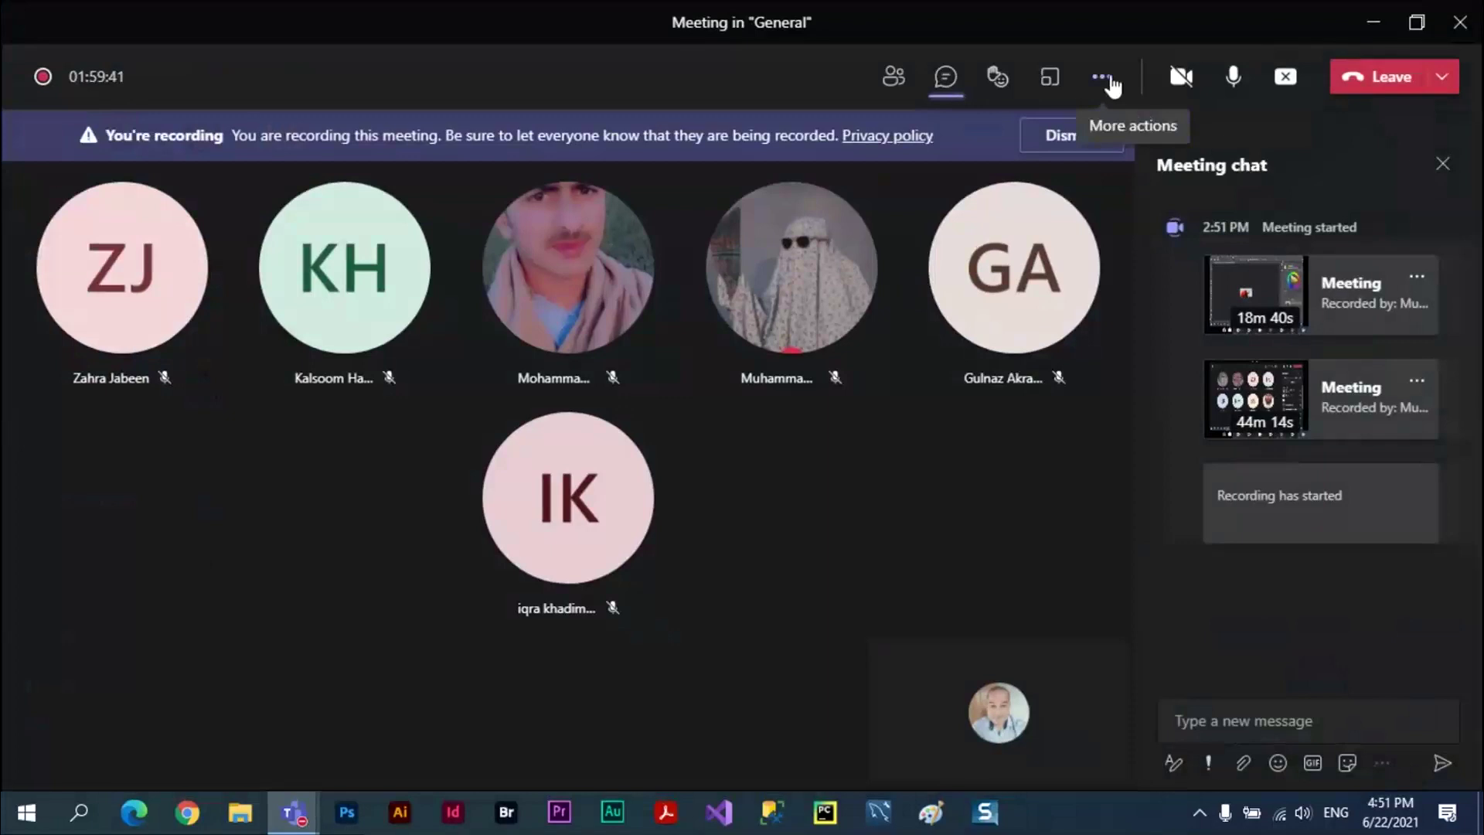
left_click(1109, 82)
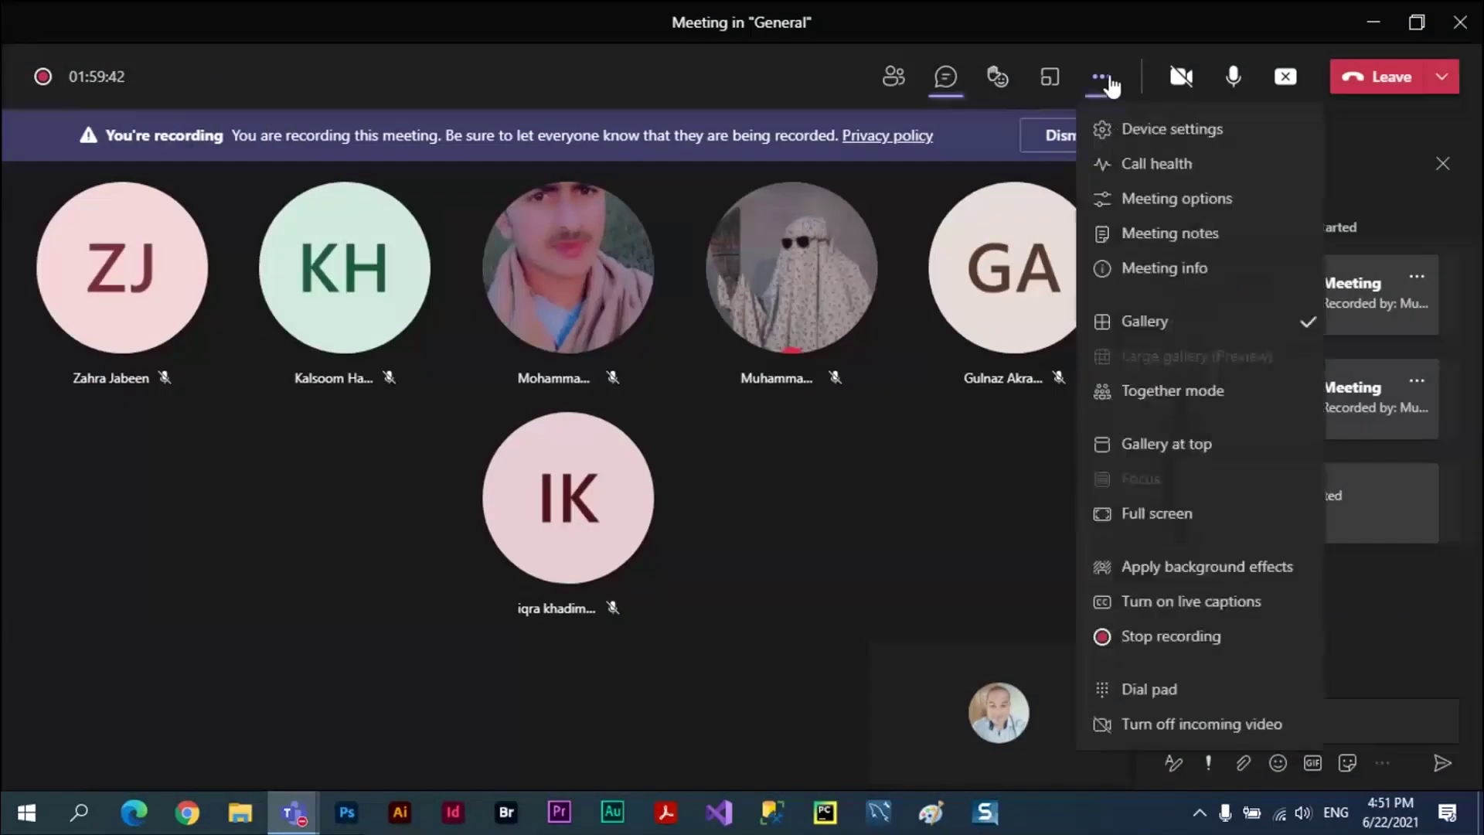
left_click(1167, 636)
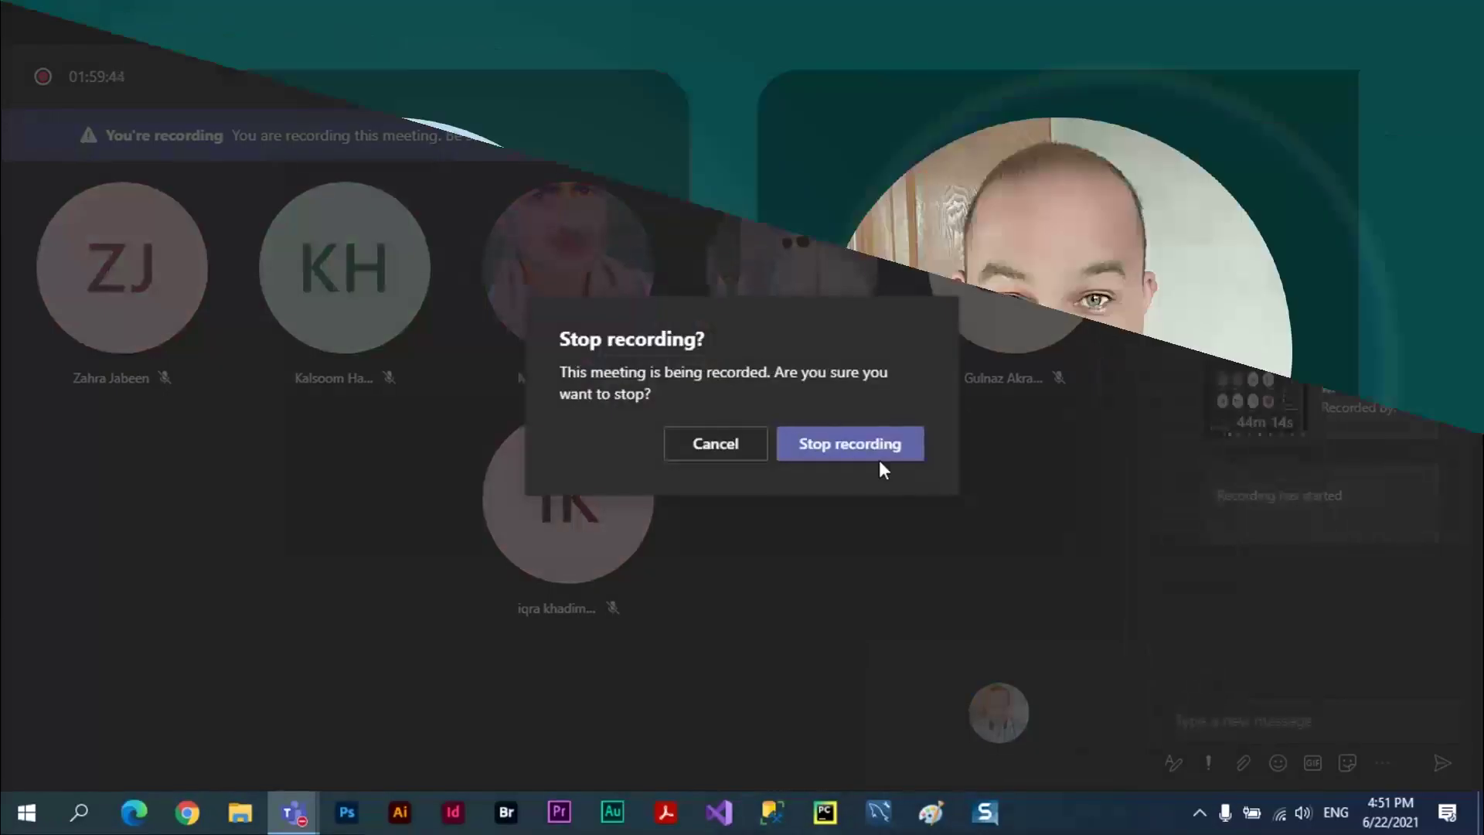
left_click(878, 462)
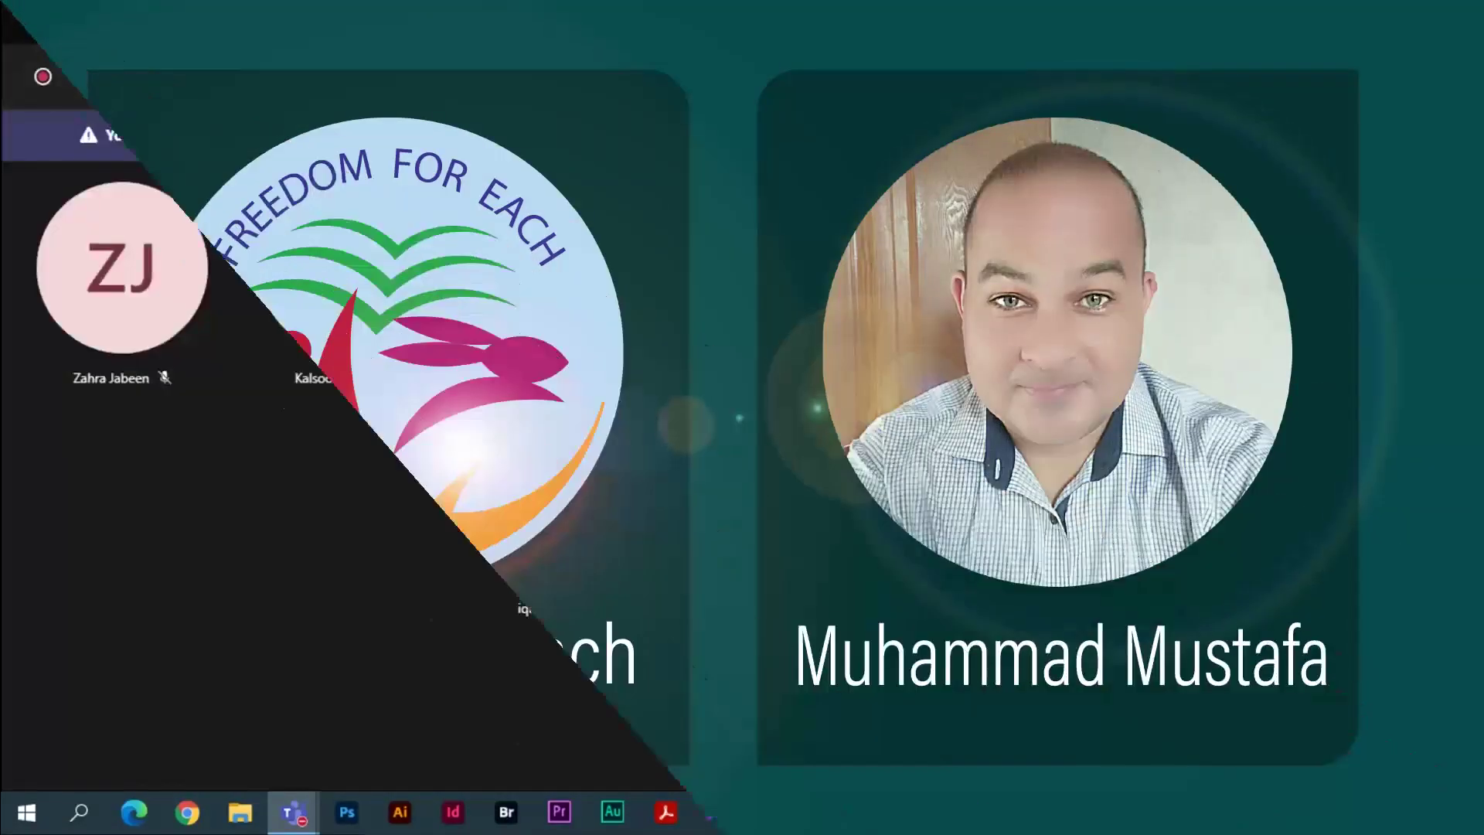